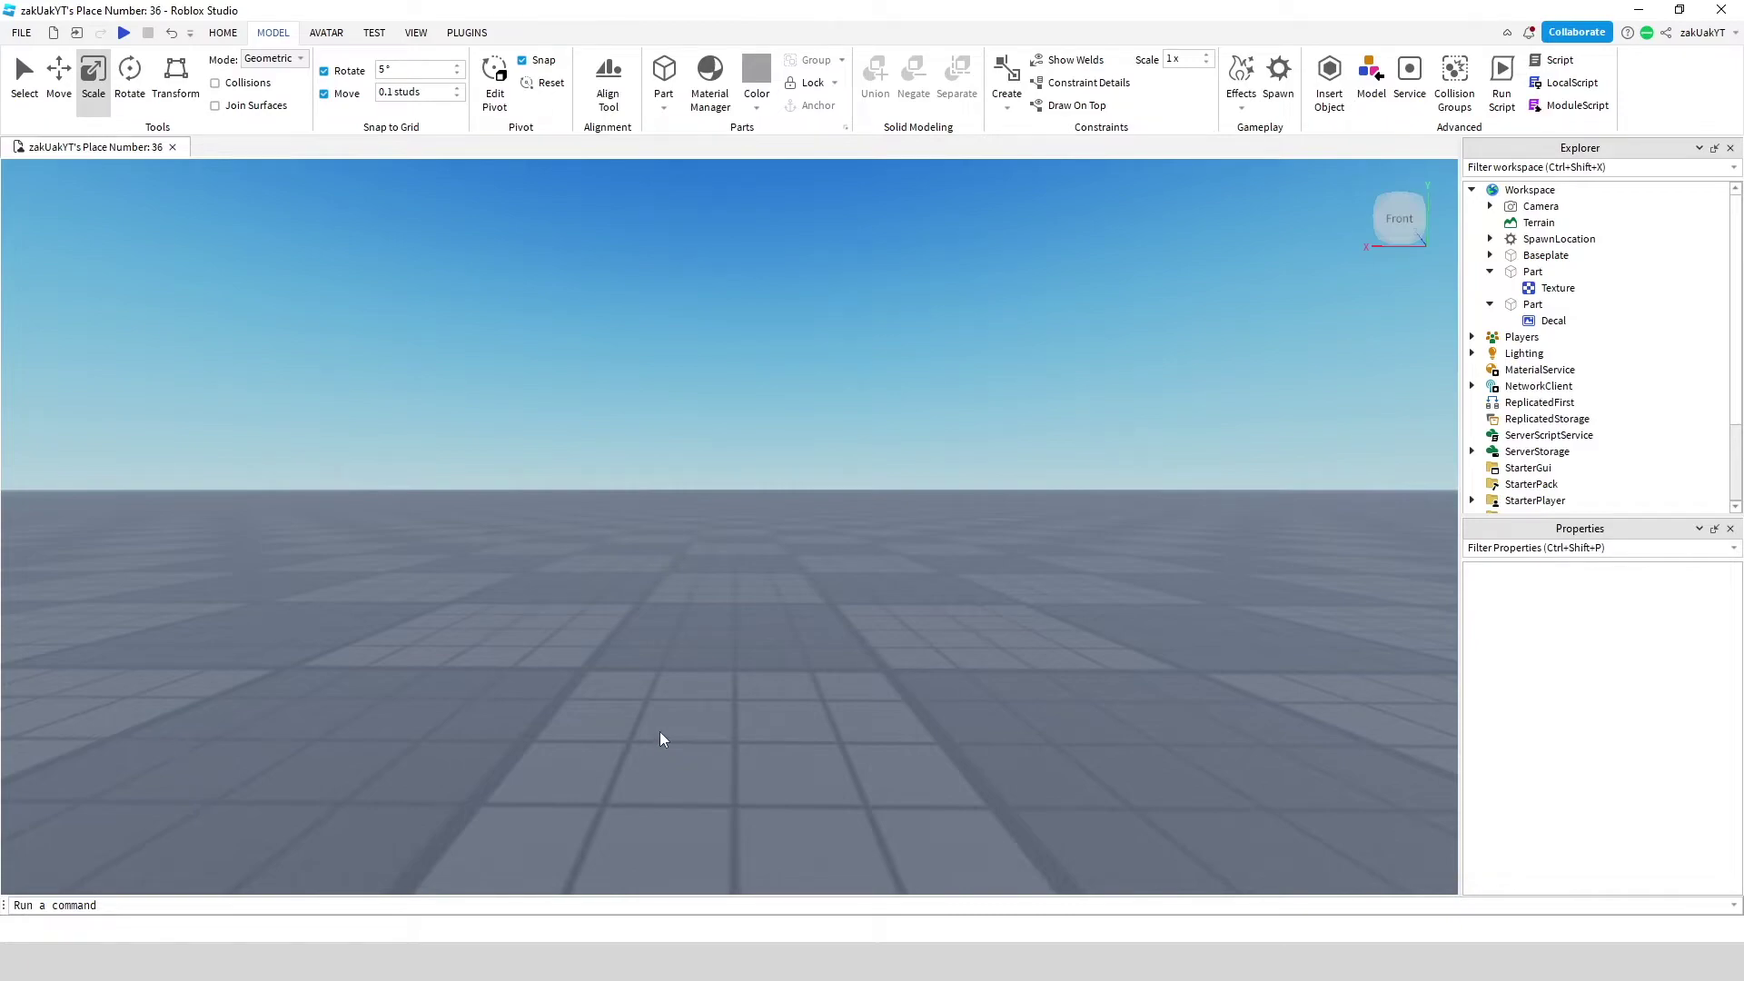
pyautogui.moveTo(660, 732); pyautogui.dragTo(660, 732, button='right')
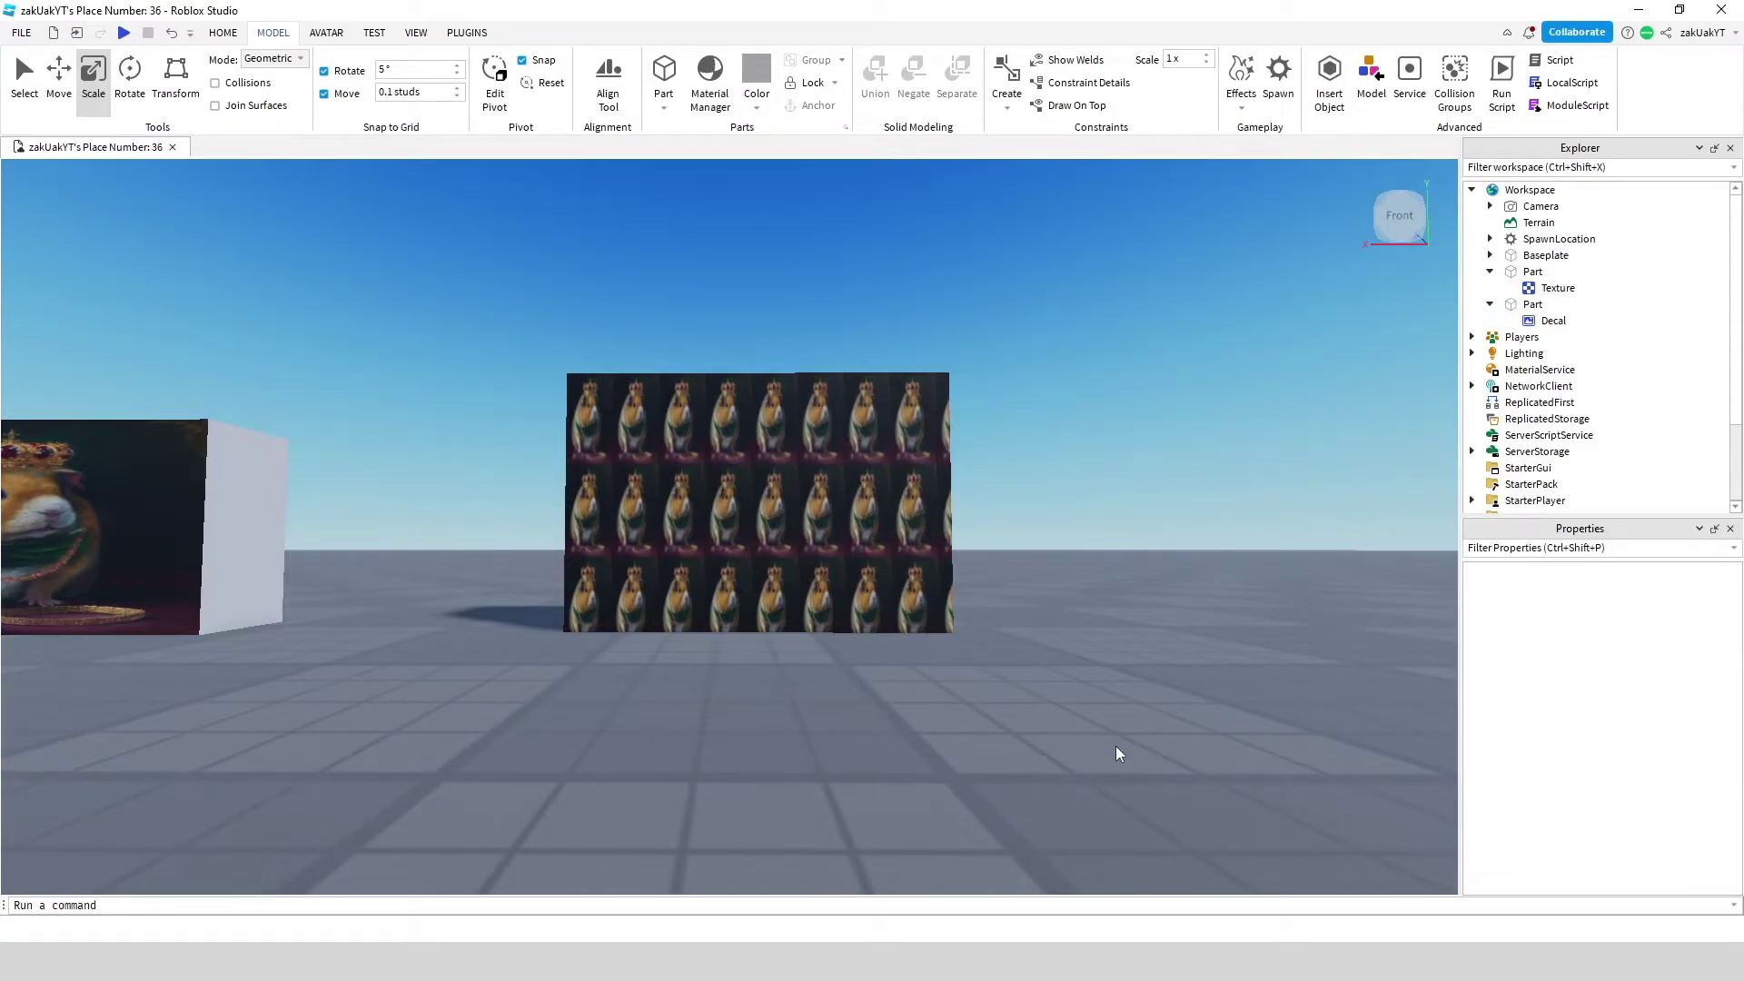
pyautogui.press('a')
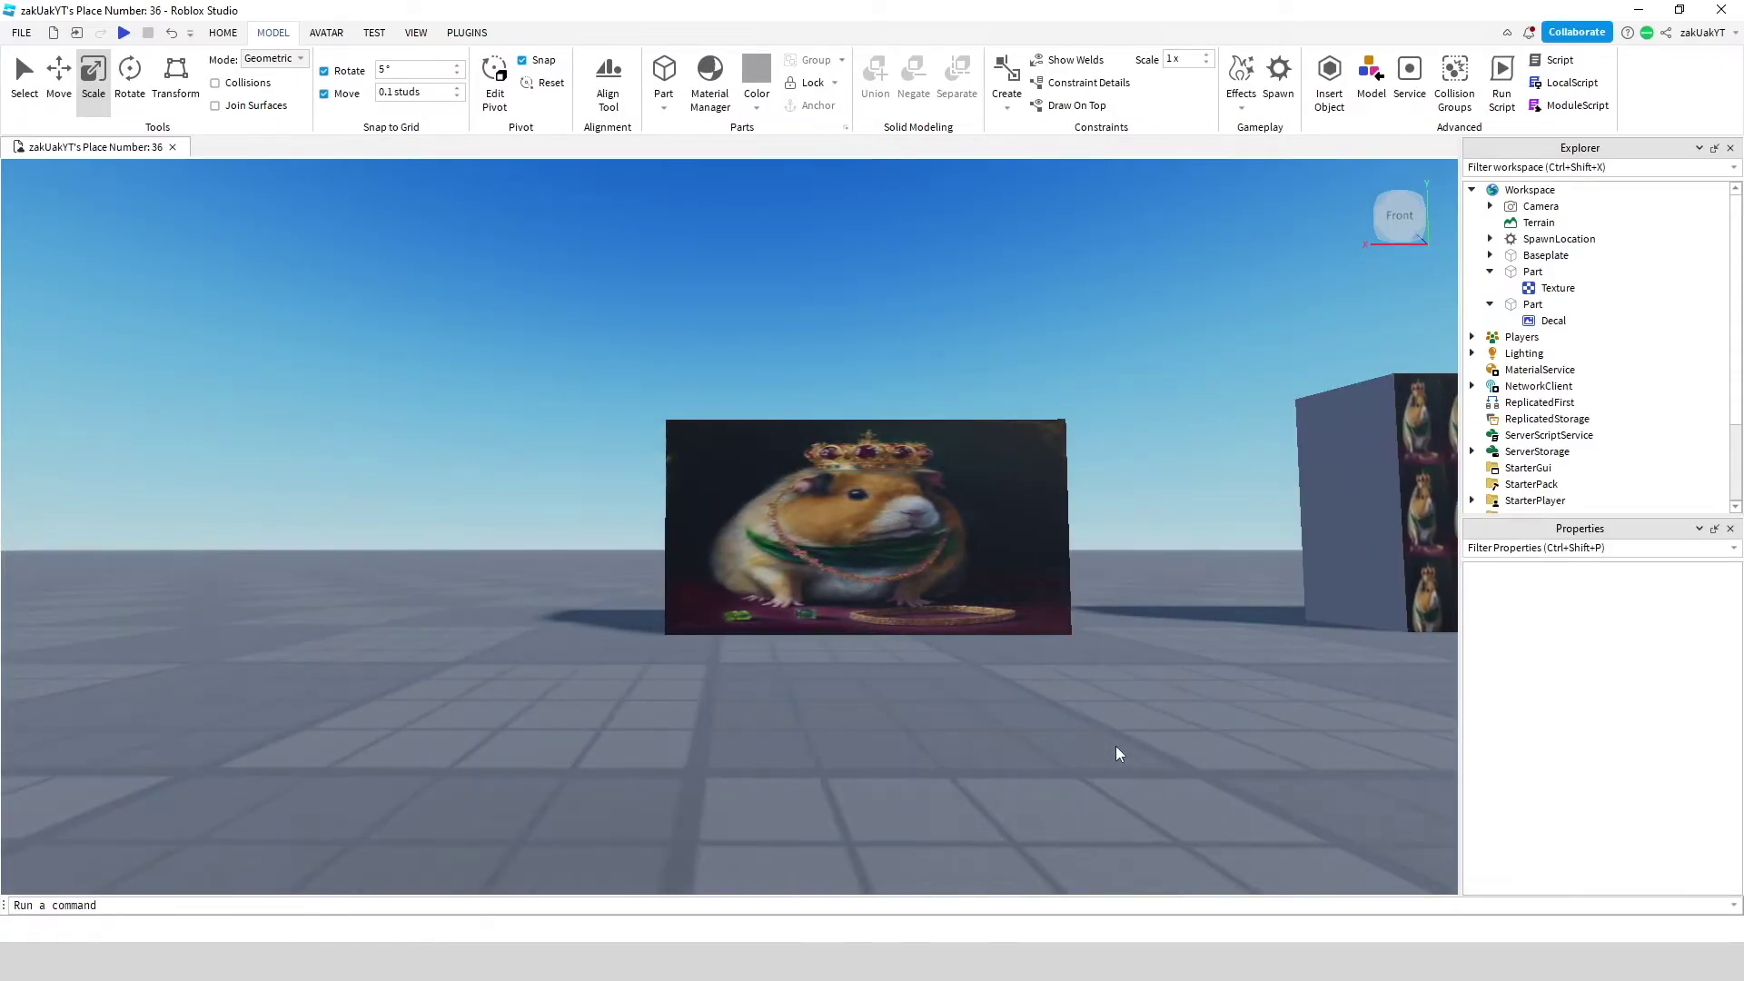
pyautogui.moveTo(1115, 752); pyautogui.dragTo(1116, 752, button='right')
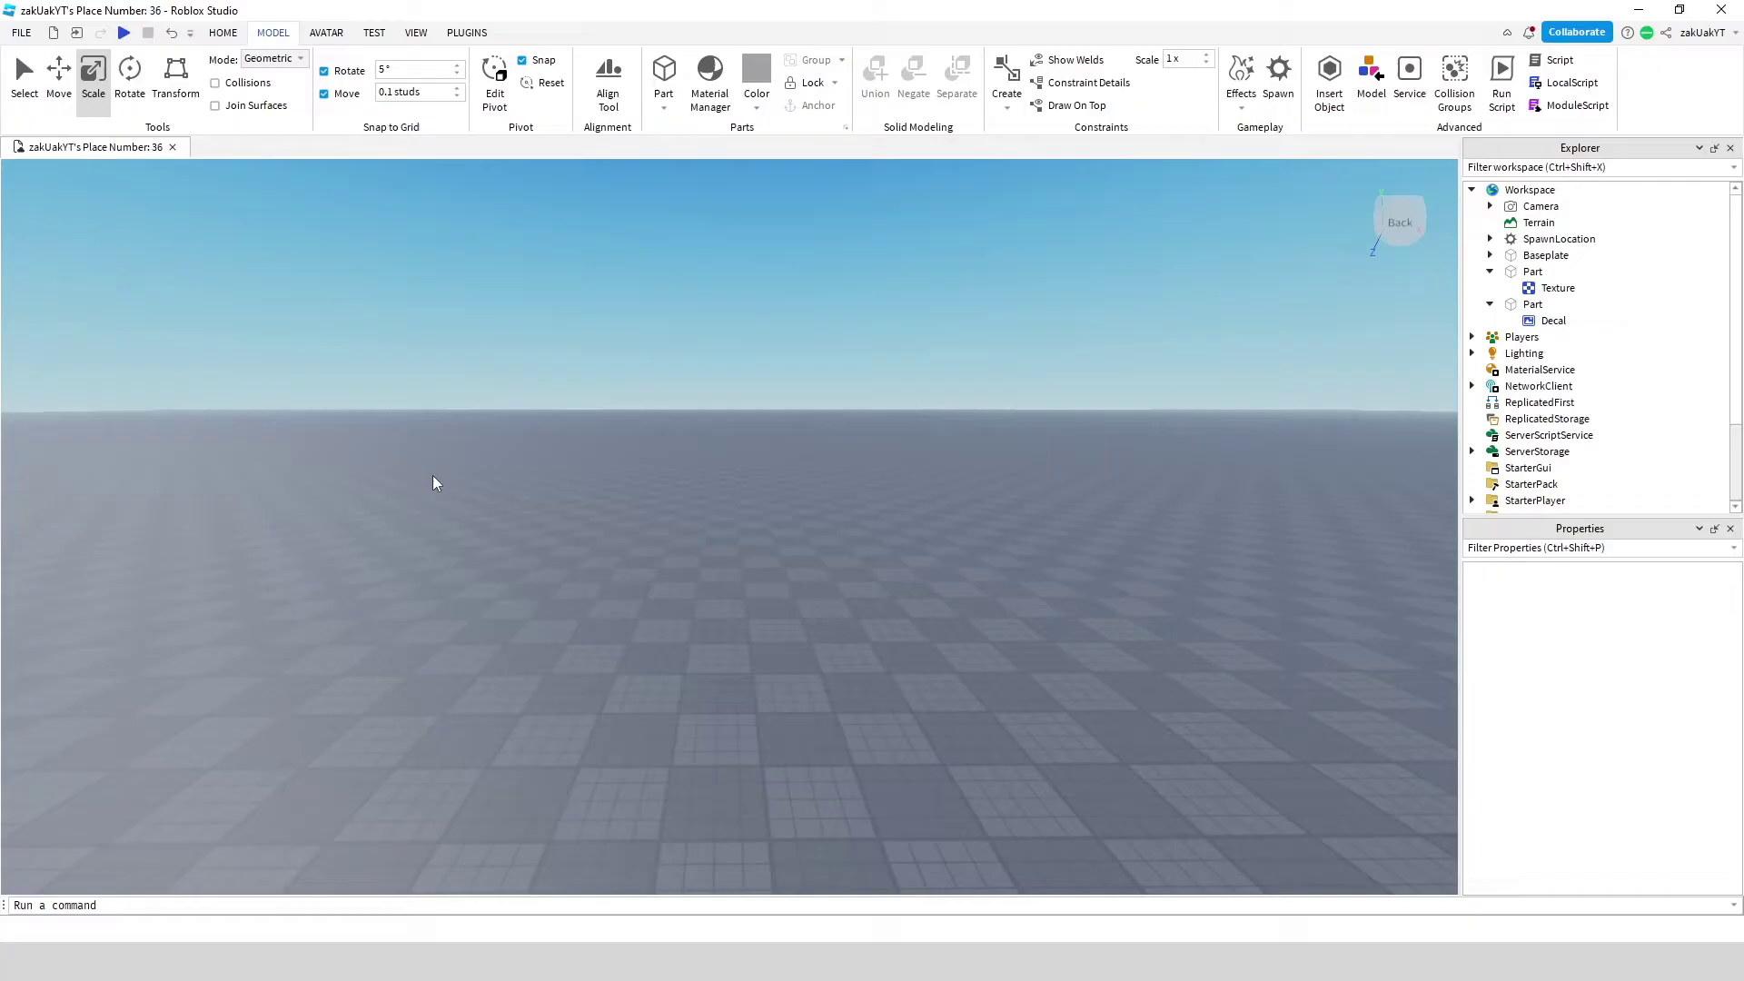
# - Show the Asset Manager and open its Images folder
pyautogui.click(416, 32)
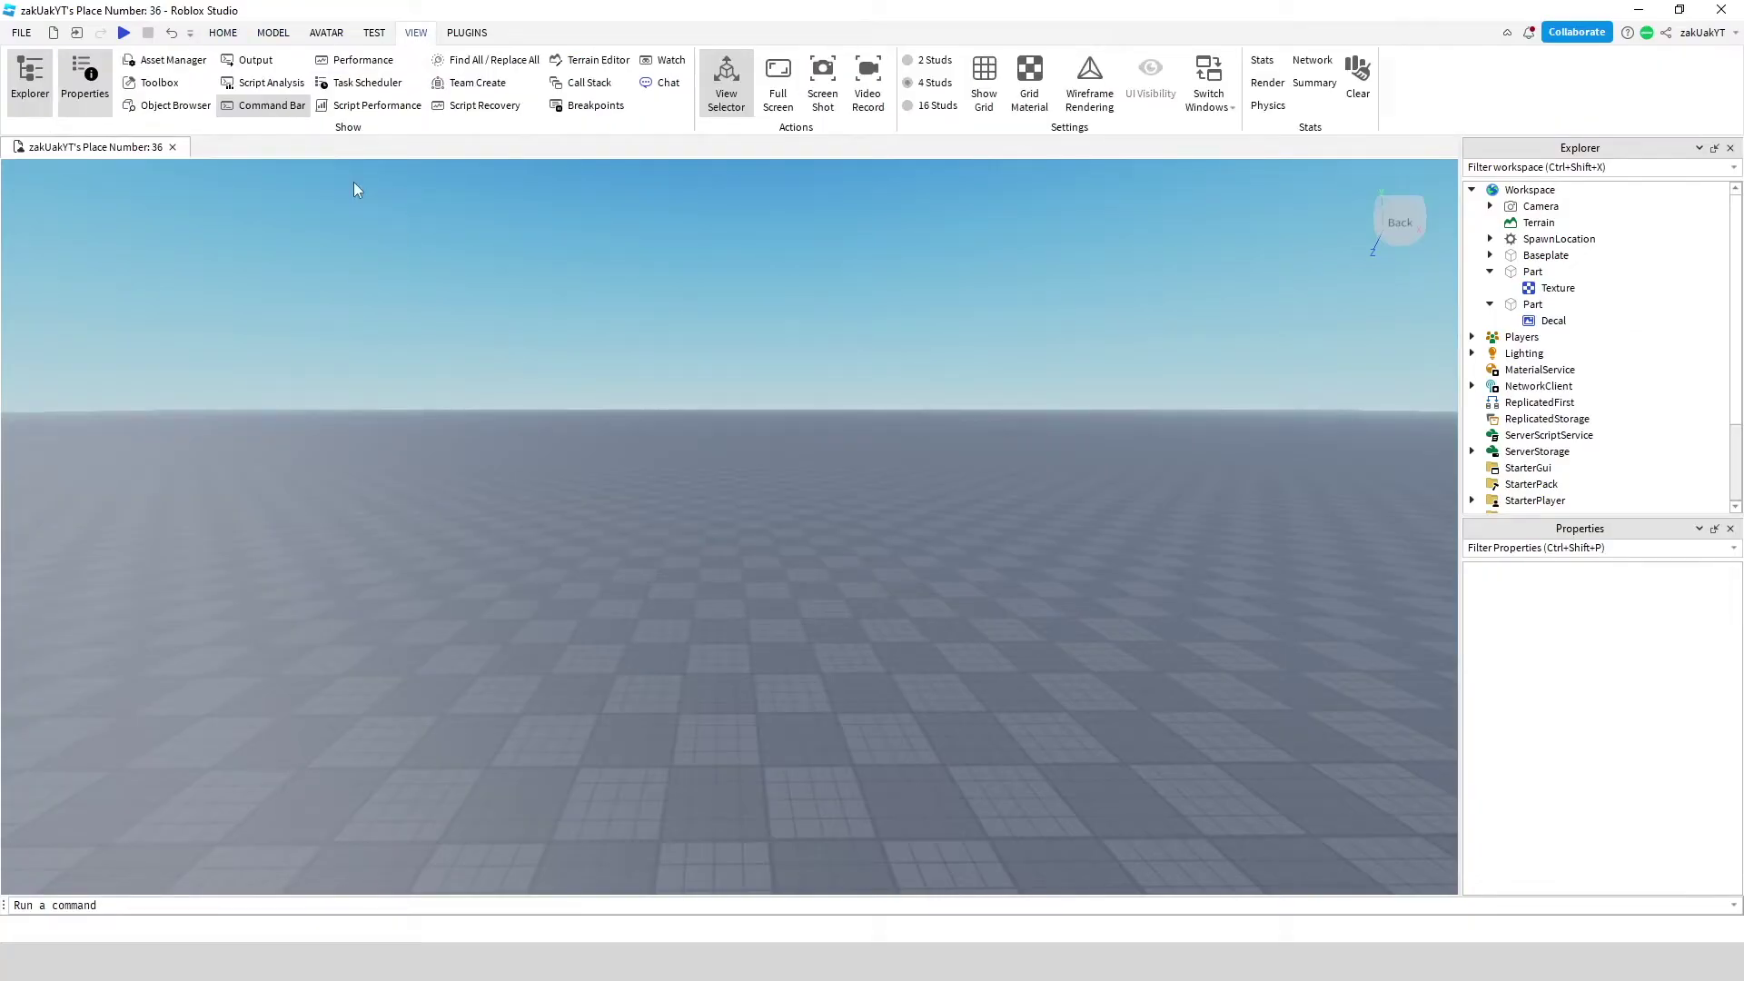
pyautogui.click(168, 62)
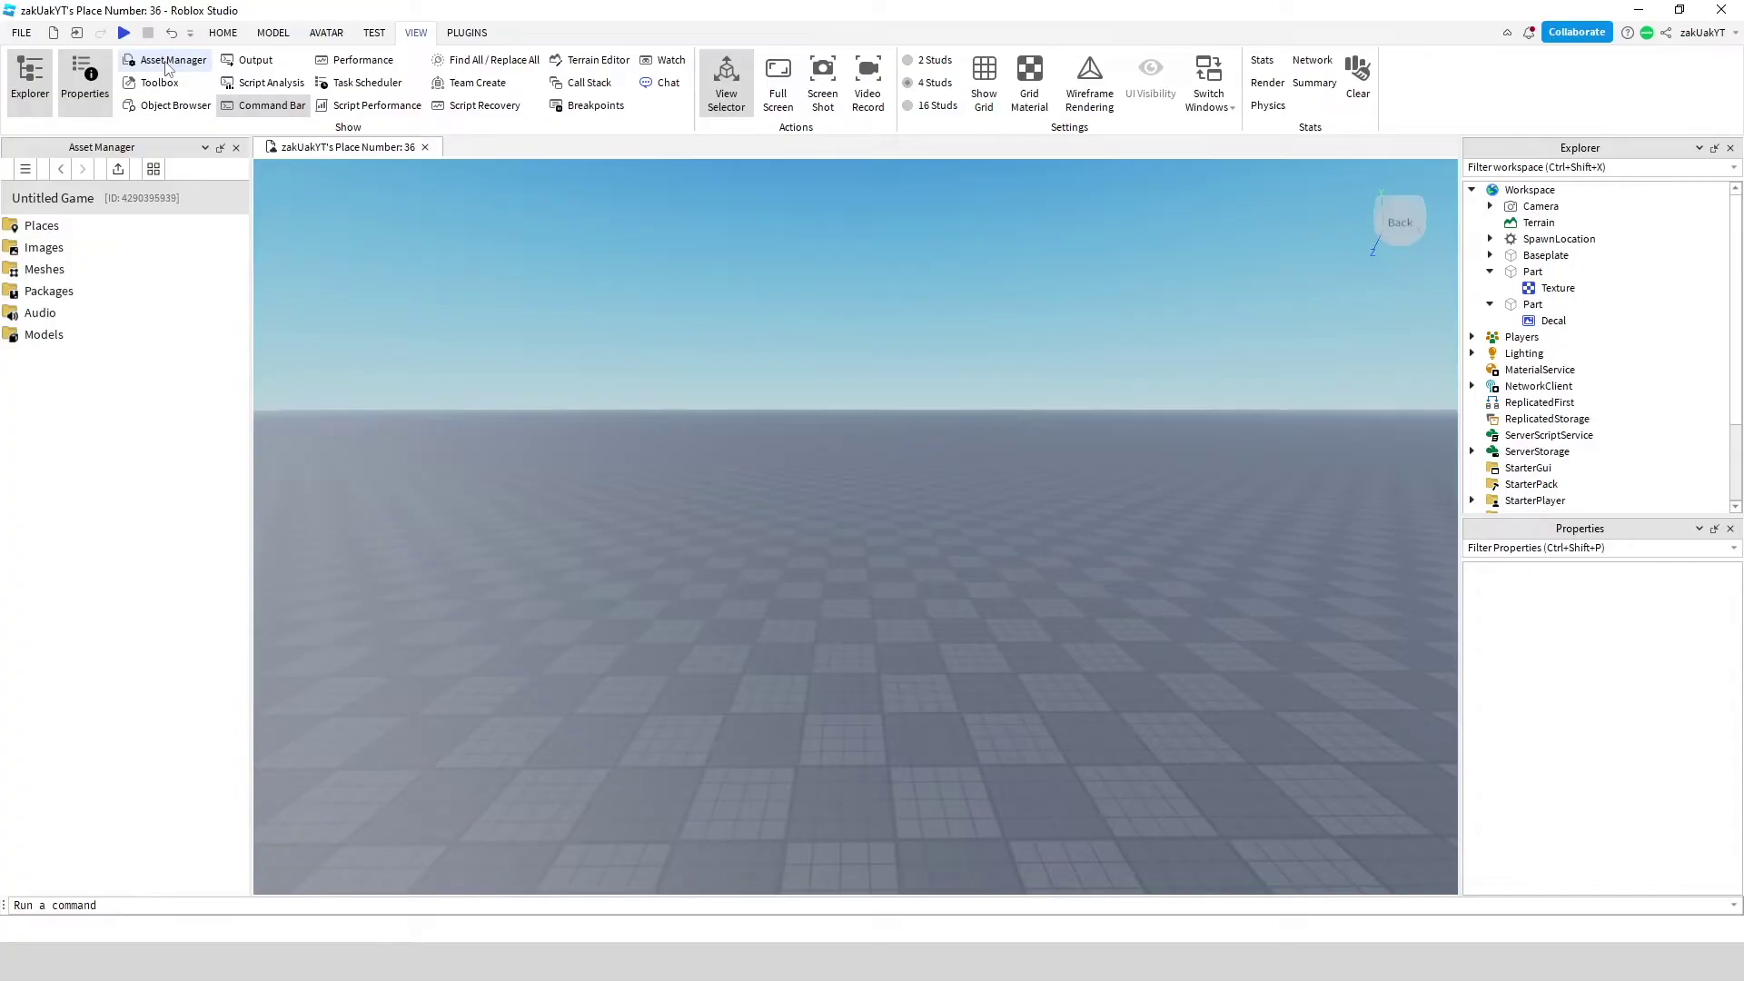
pyautogui.click(40, 248)
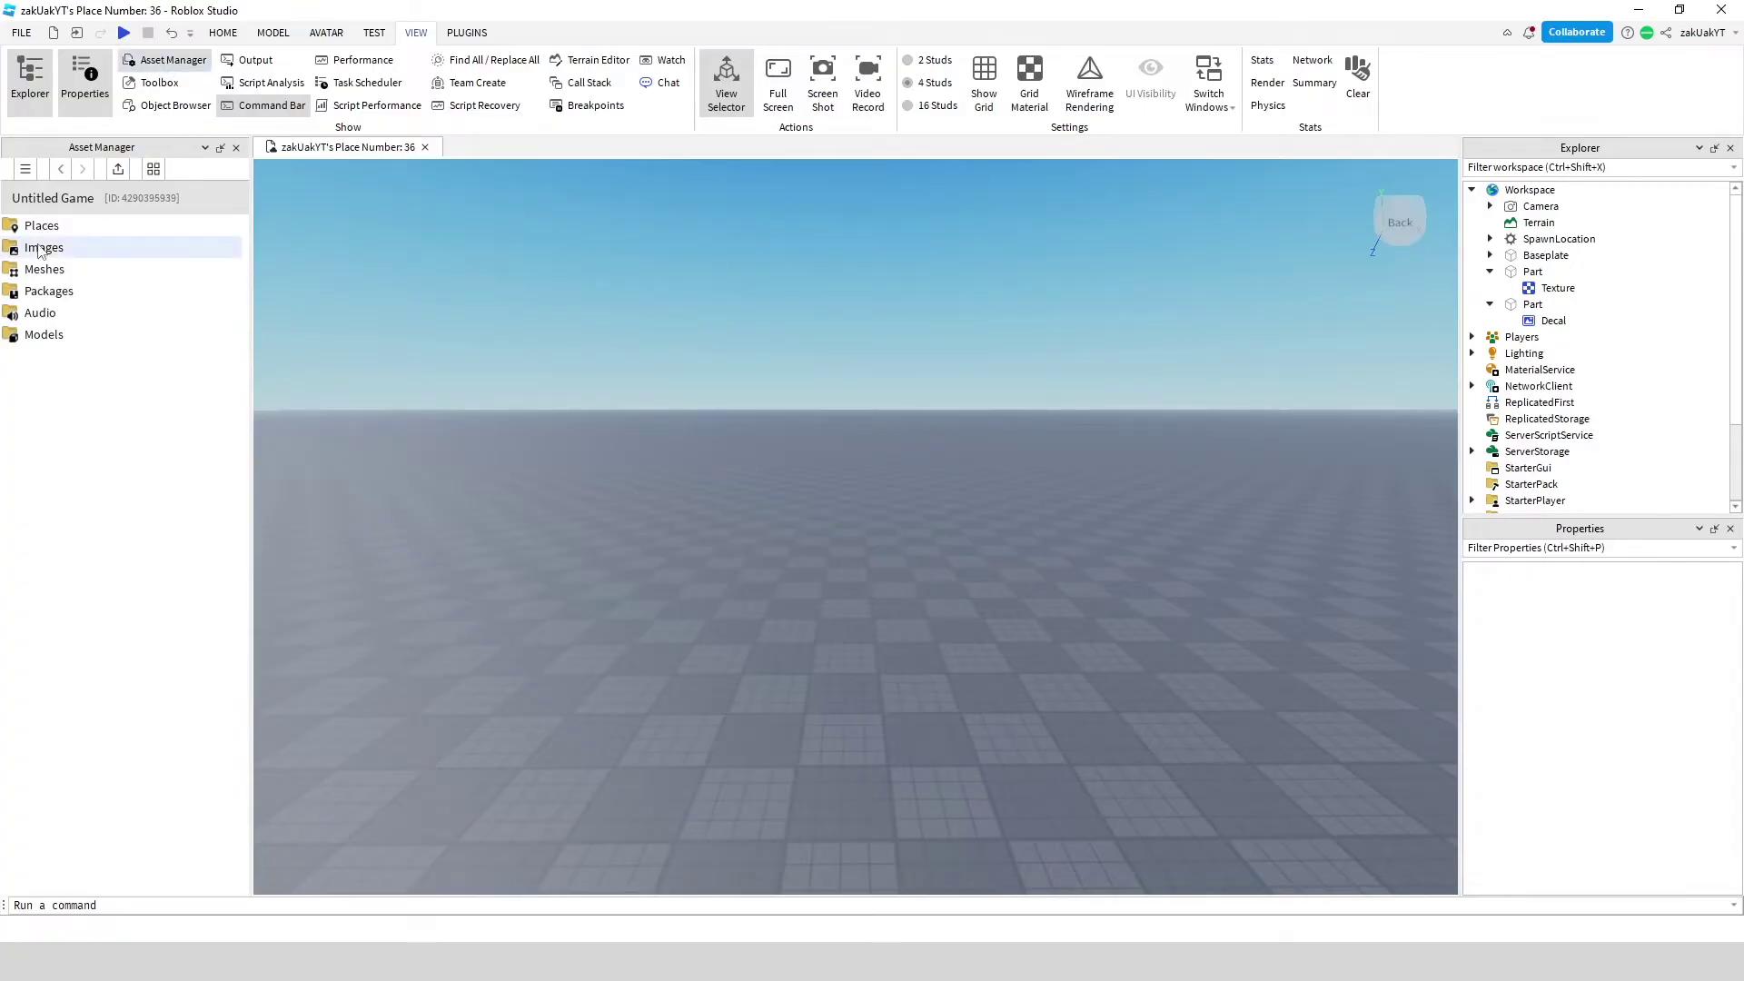
pyautogui.doubleClick(40, 249)
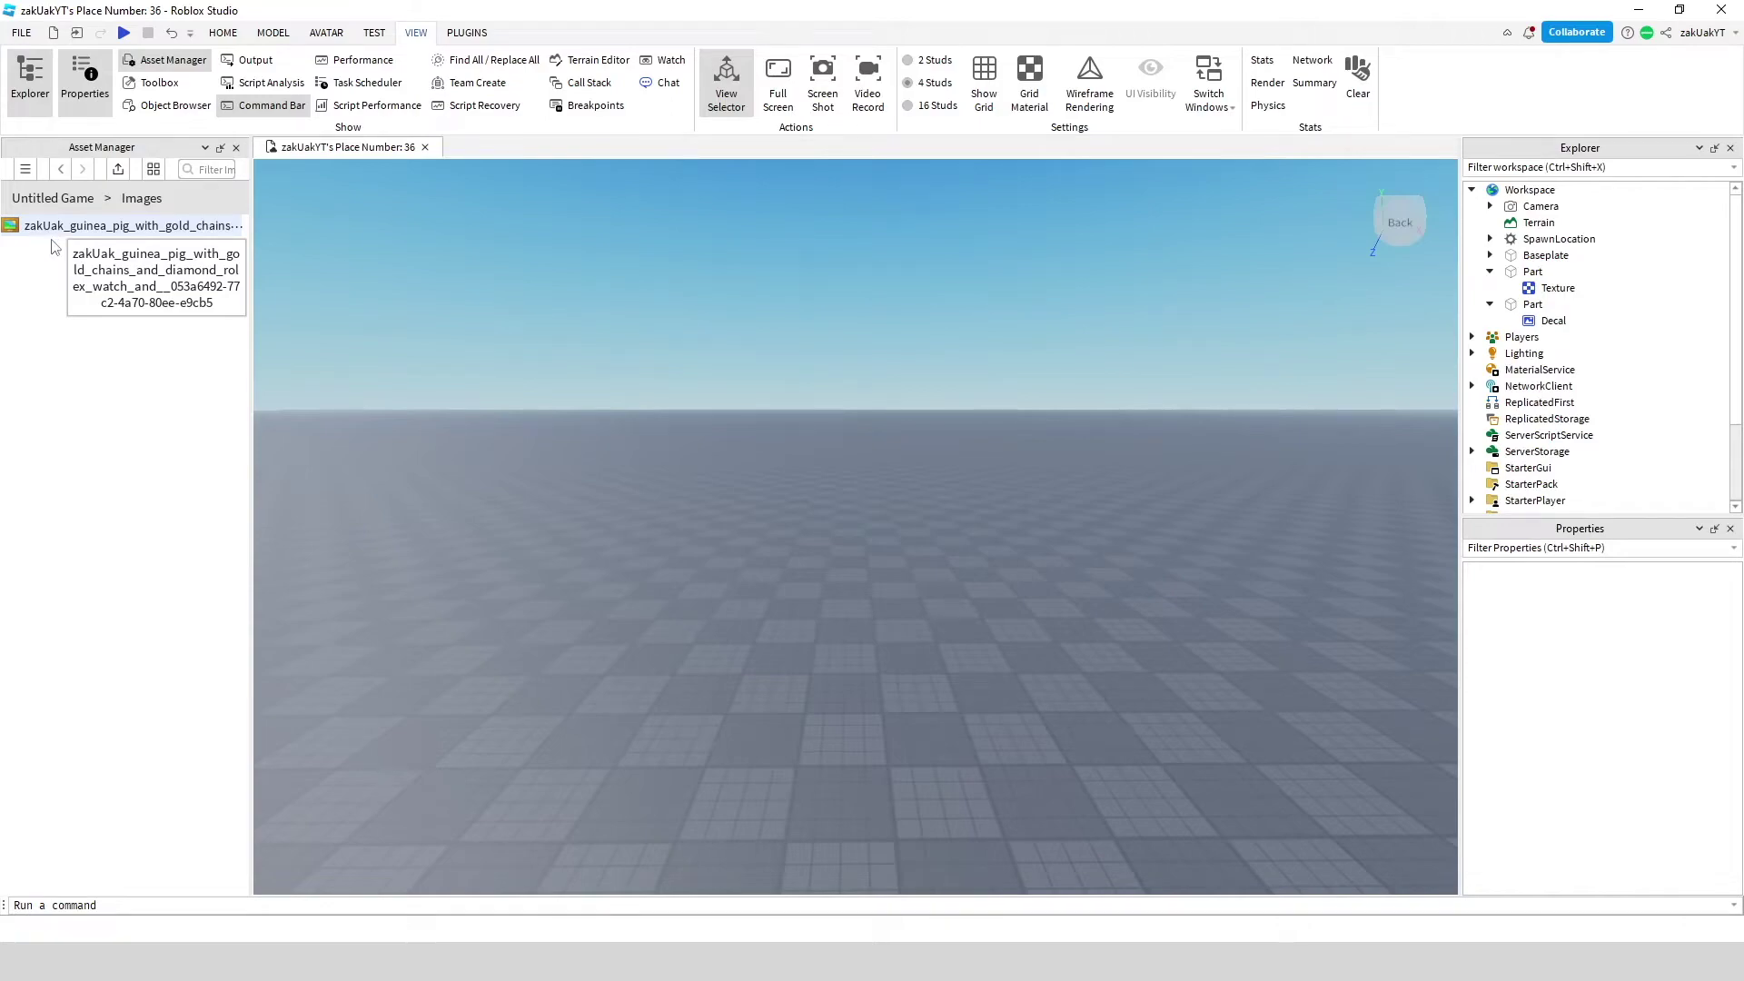
pyautogui.click(117, 171)
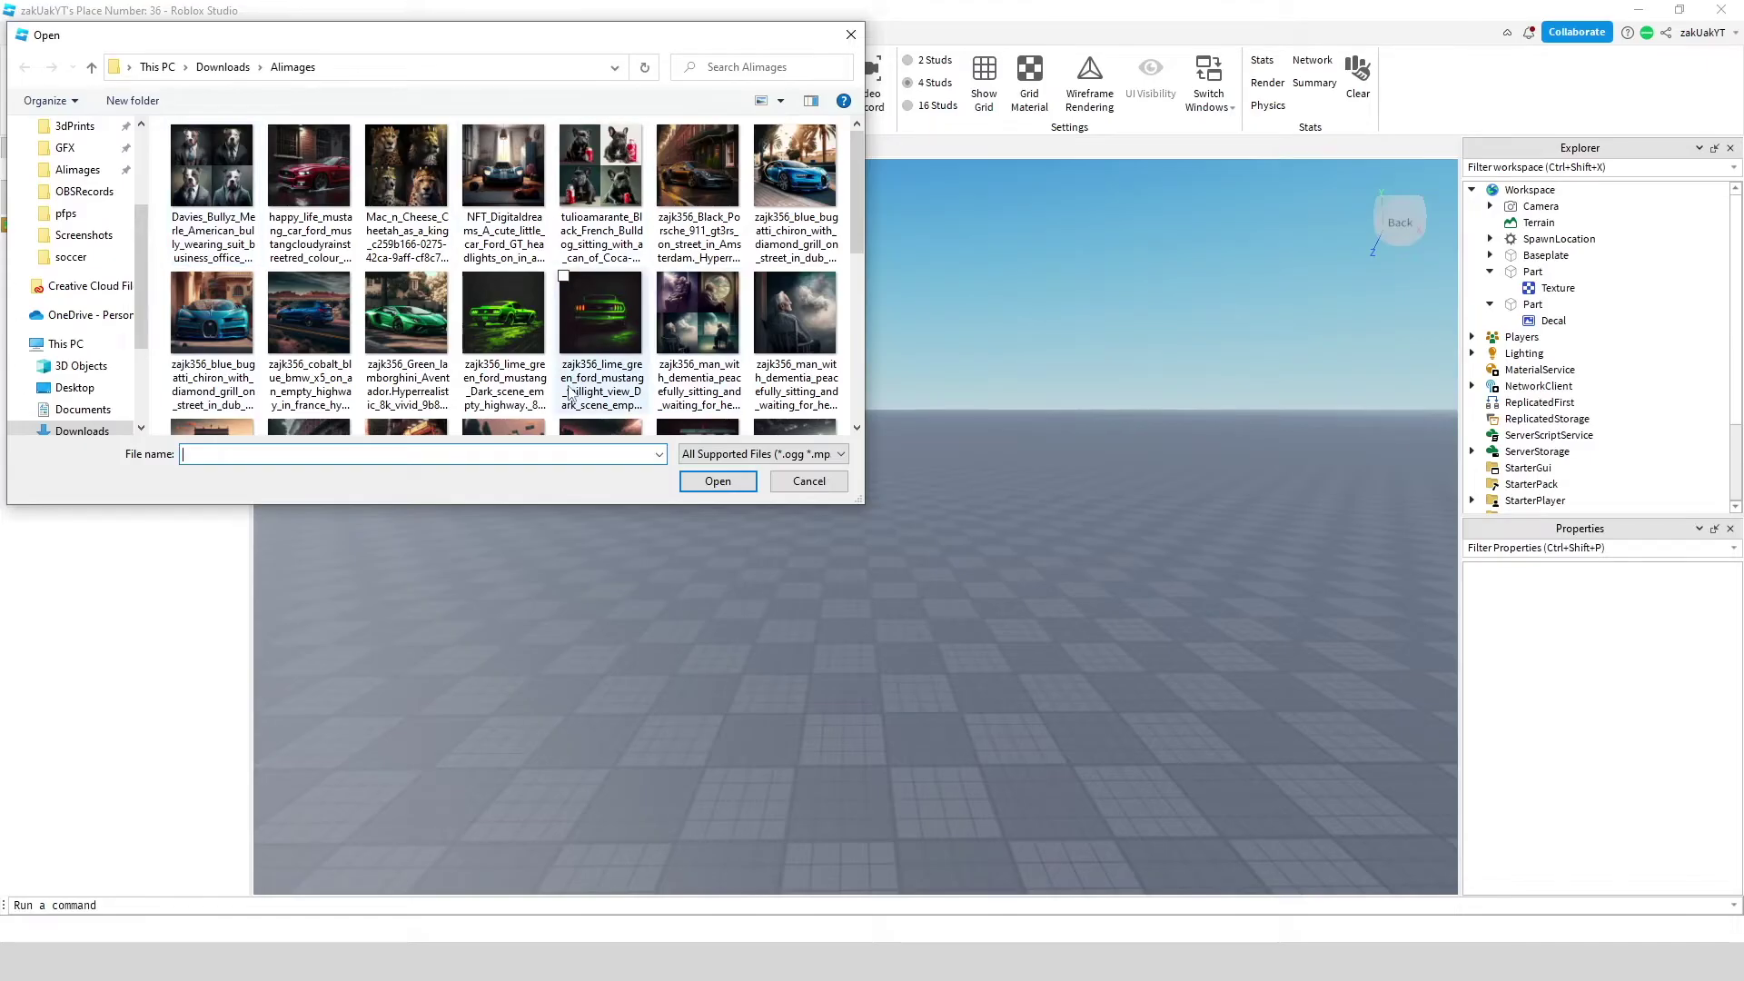
pyautogui.scroll(-2, 570, 392)
pyautogui.scroll(1, 109, 264)
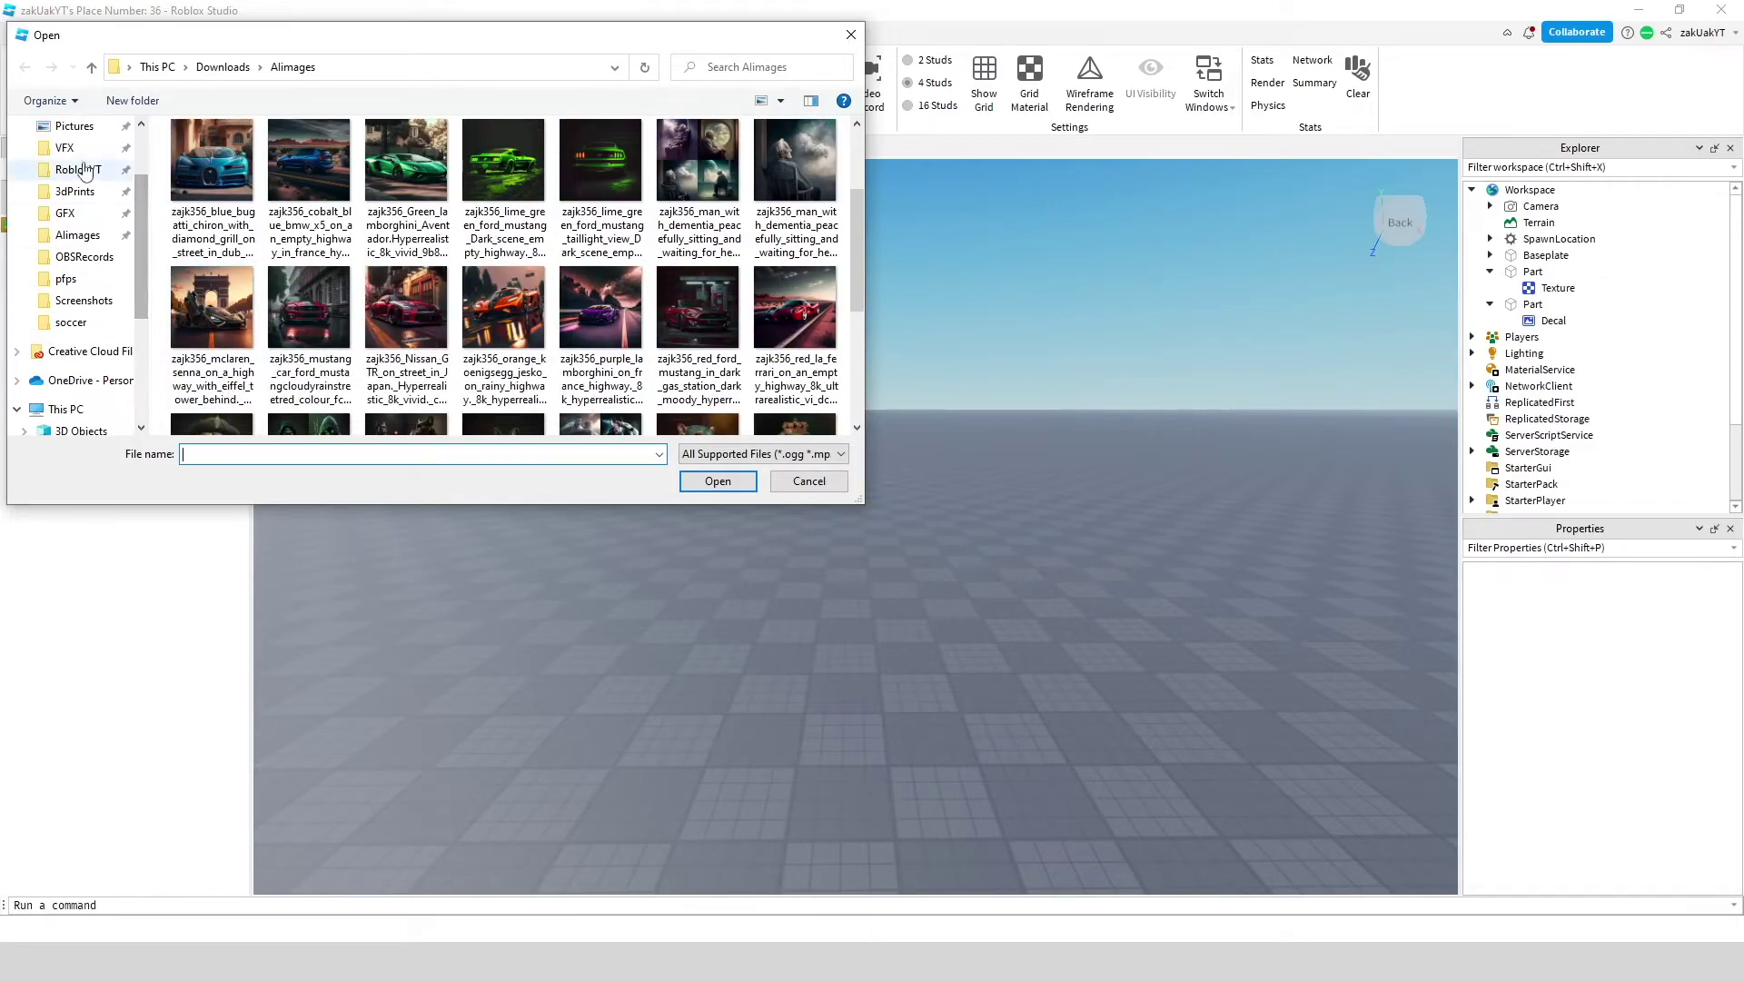
pyautogui.click(84, 171)
pyautogui.scroll(2, 82, 163)
pyautogui.click(80, 151)
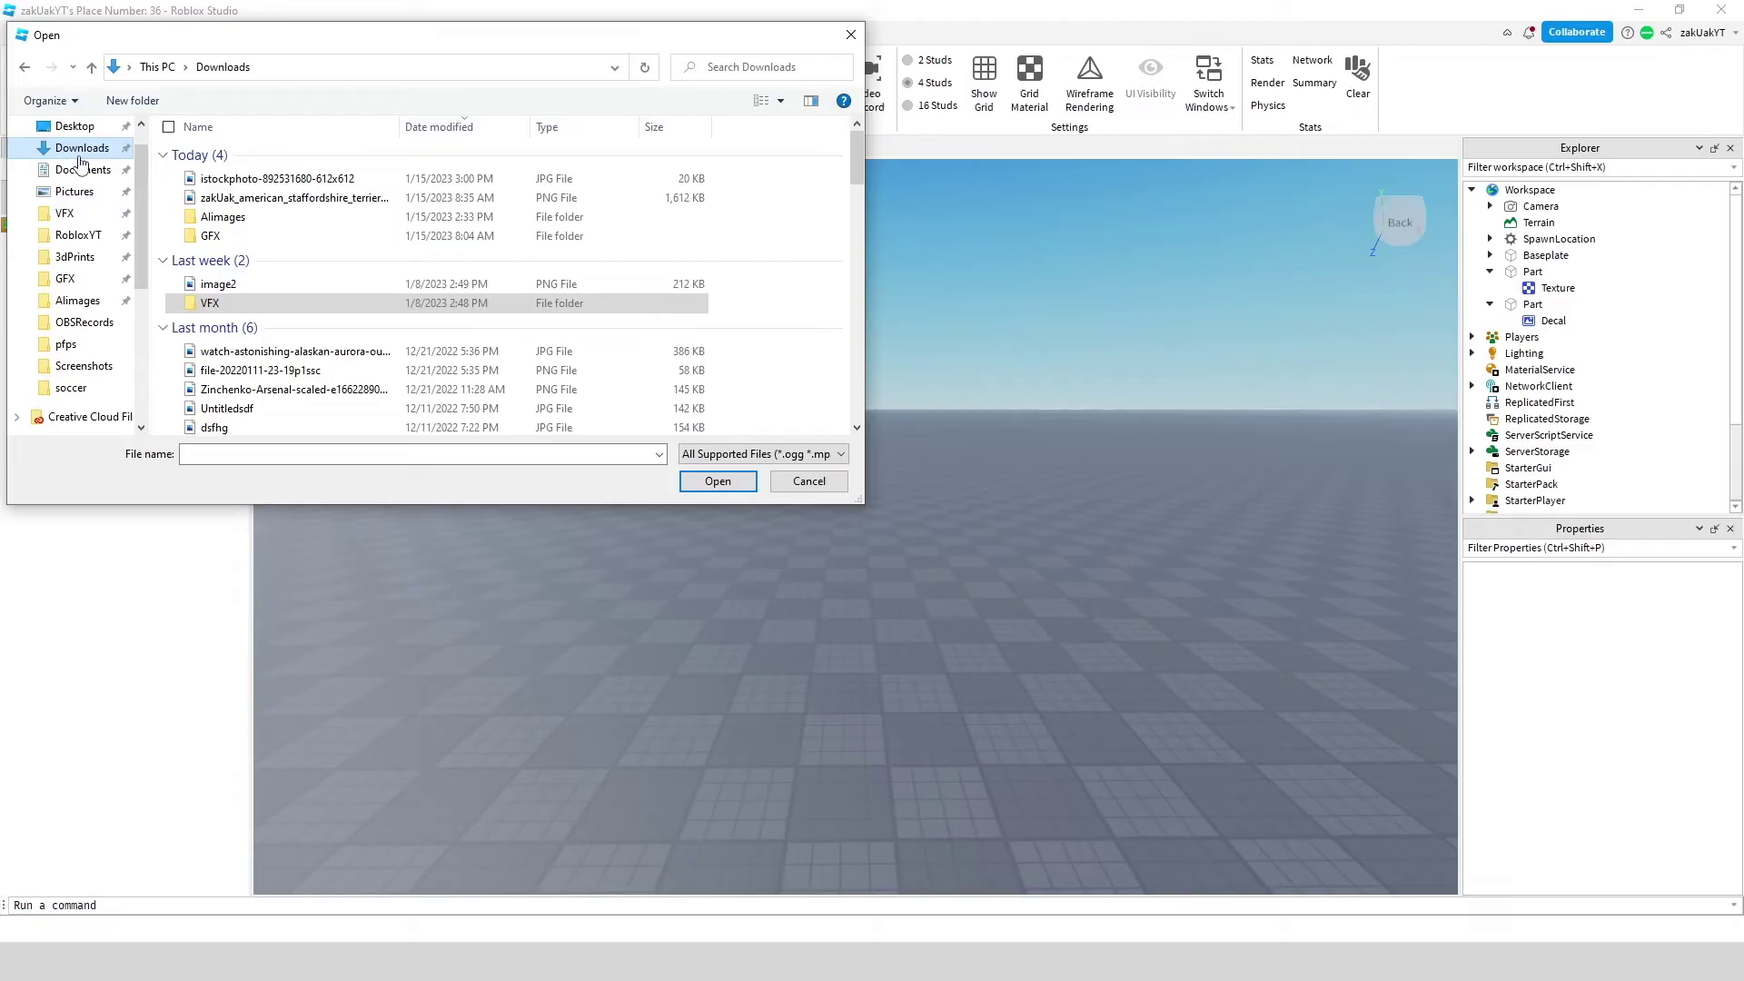
pyautogui.click(243, 184)
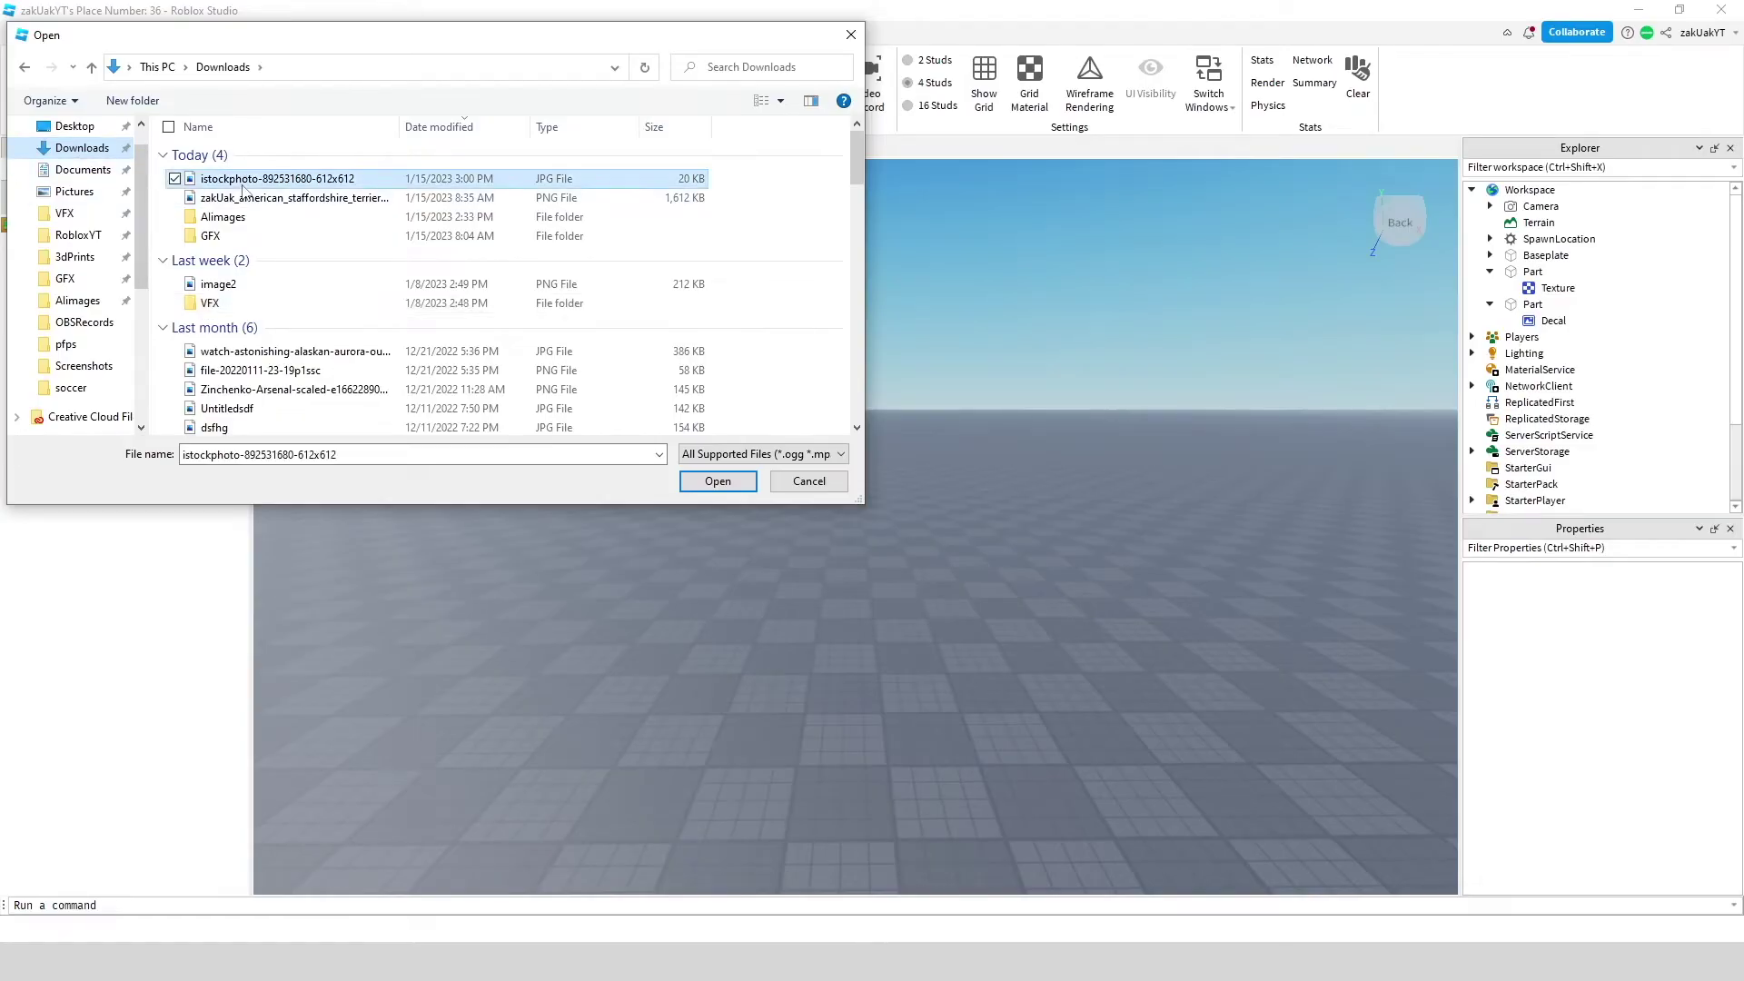
pyautogui.click(717, 481)
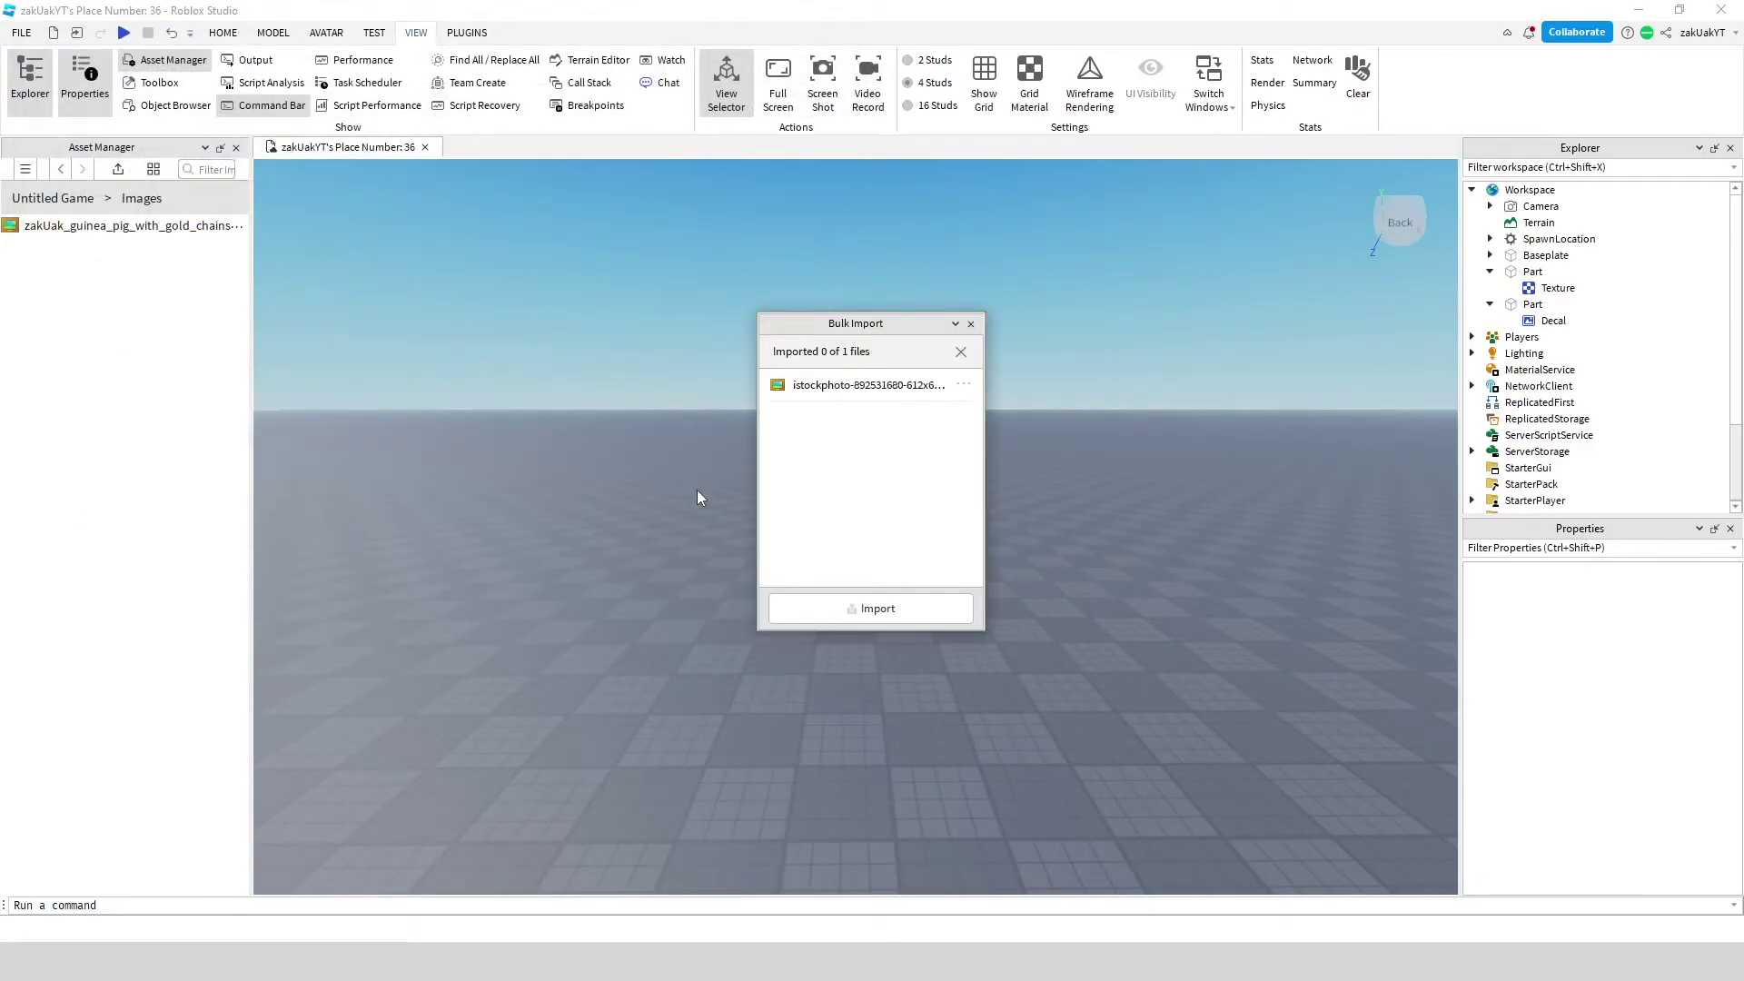
pyautogui.click(806, 604)
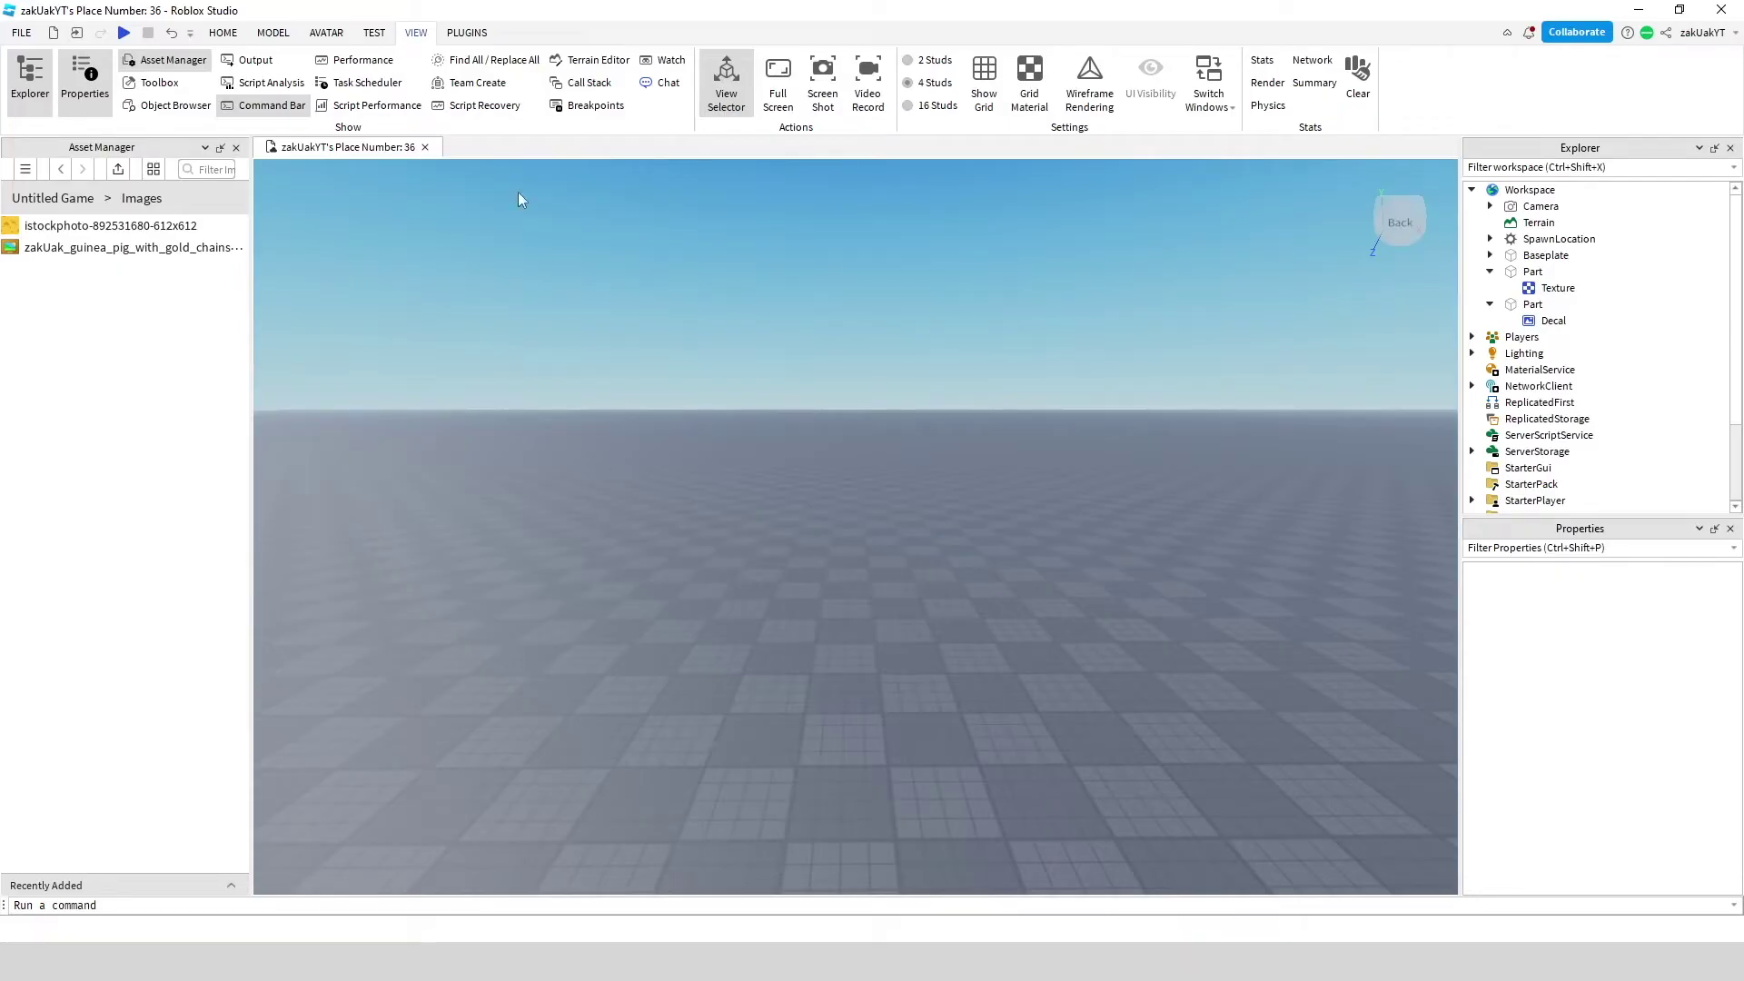
# - Insert a wedge part into the workspace
pyautogui.click(273, 32)
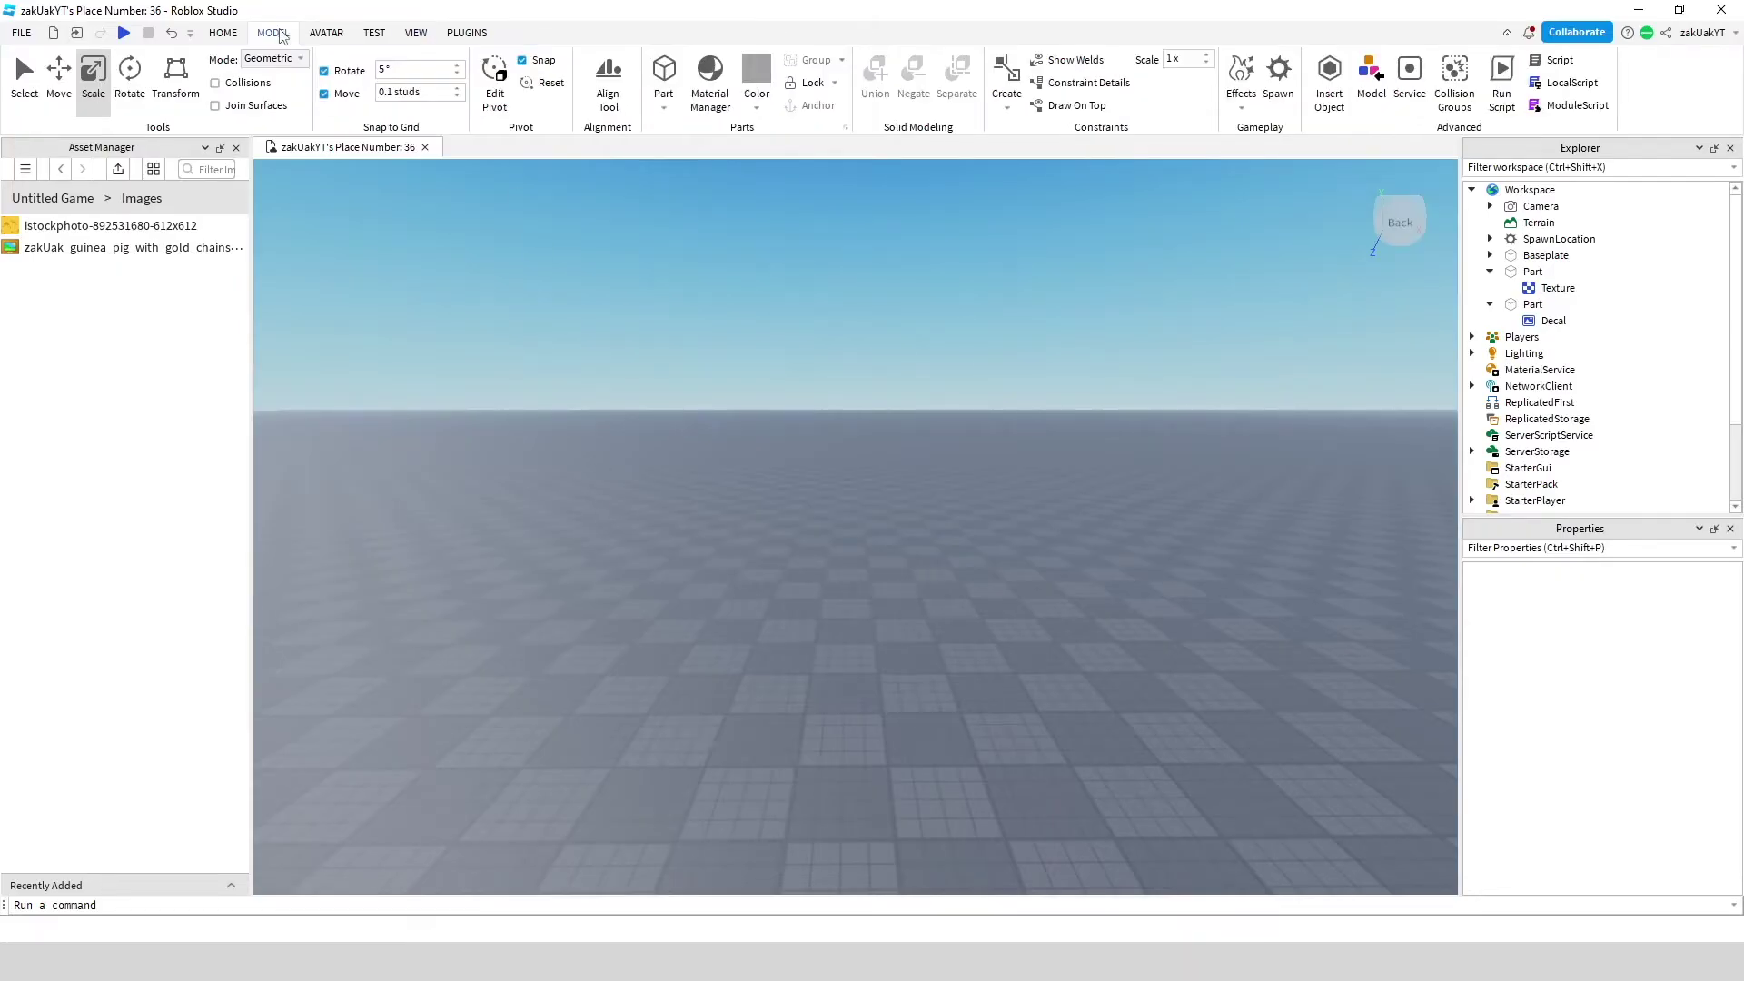
pyautogui.click(665, 102)
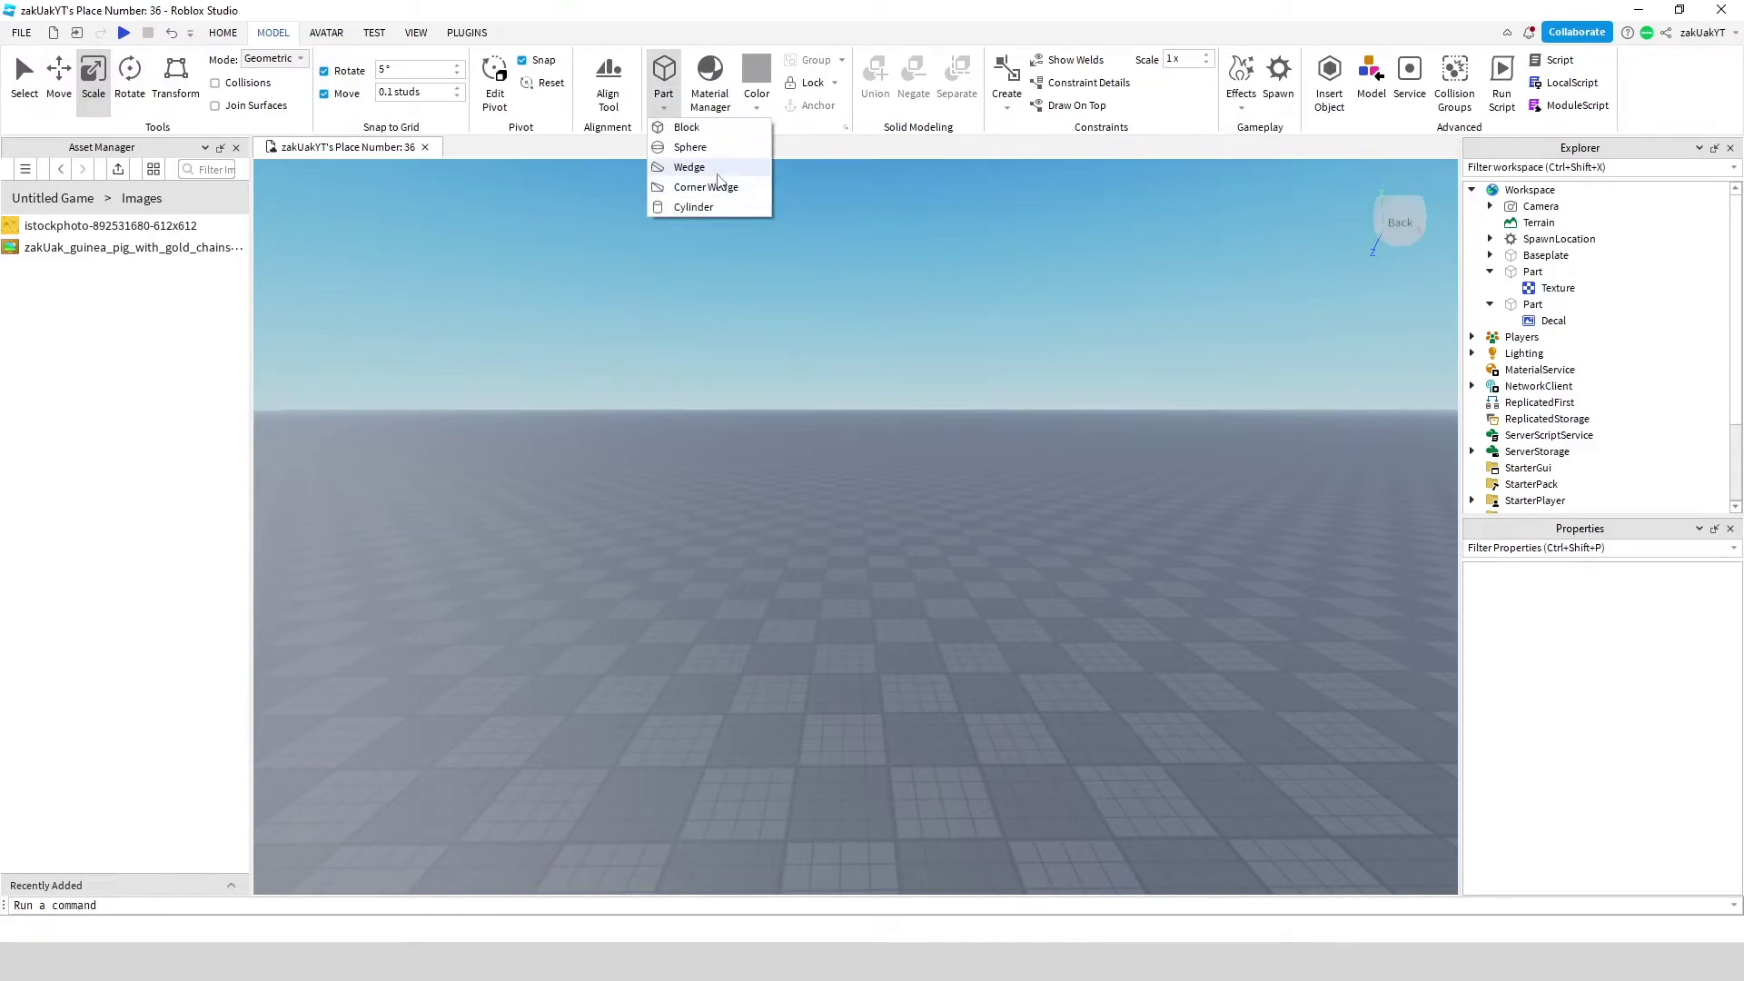
pyautogui.click(689, 168)
pyautogui.moveTo(739, 361); pyautogui.dragTo(787, 414, button='right')
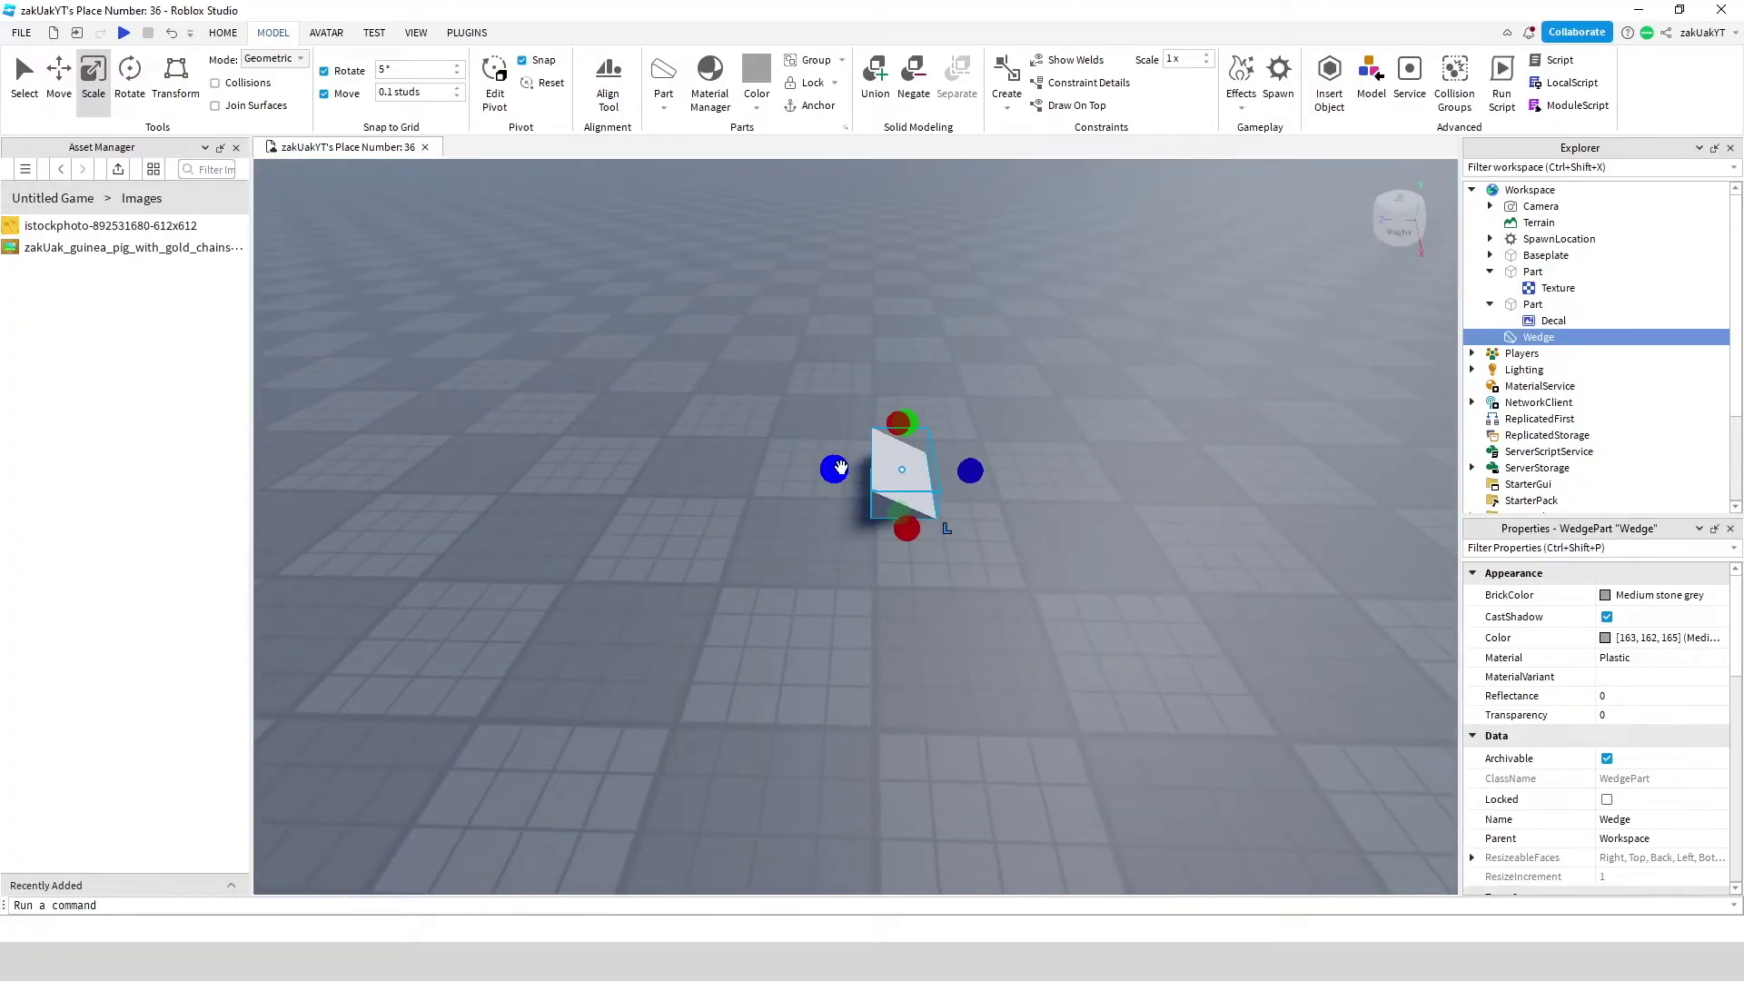
# - Scale the wedge longer, taller and wider to form a large ramp, and deselect it
pyautogui.moveTo(840, 467); pyautogui.dragTo(550, 467)
pyautogui.moveTo(752, 417); pyautogui.dragTo(742, 320)
pyautogui.moveTo(733, 480); pyautogui.dragTo(713, 530)
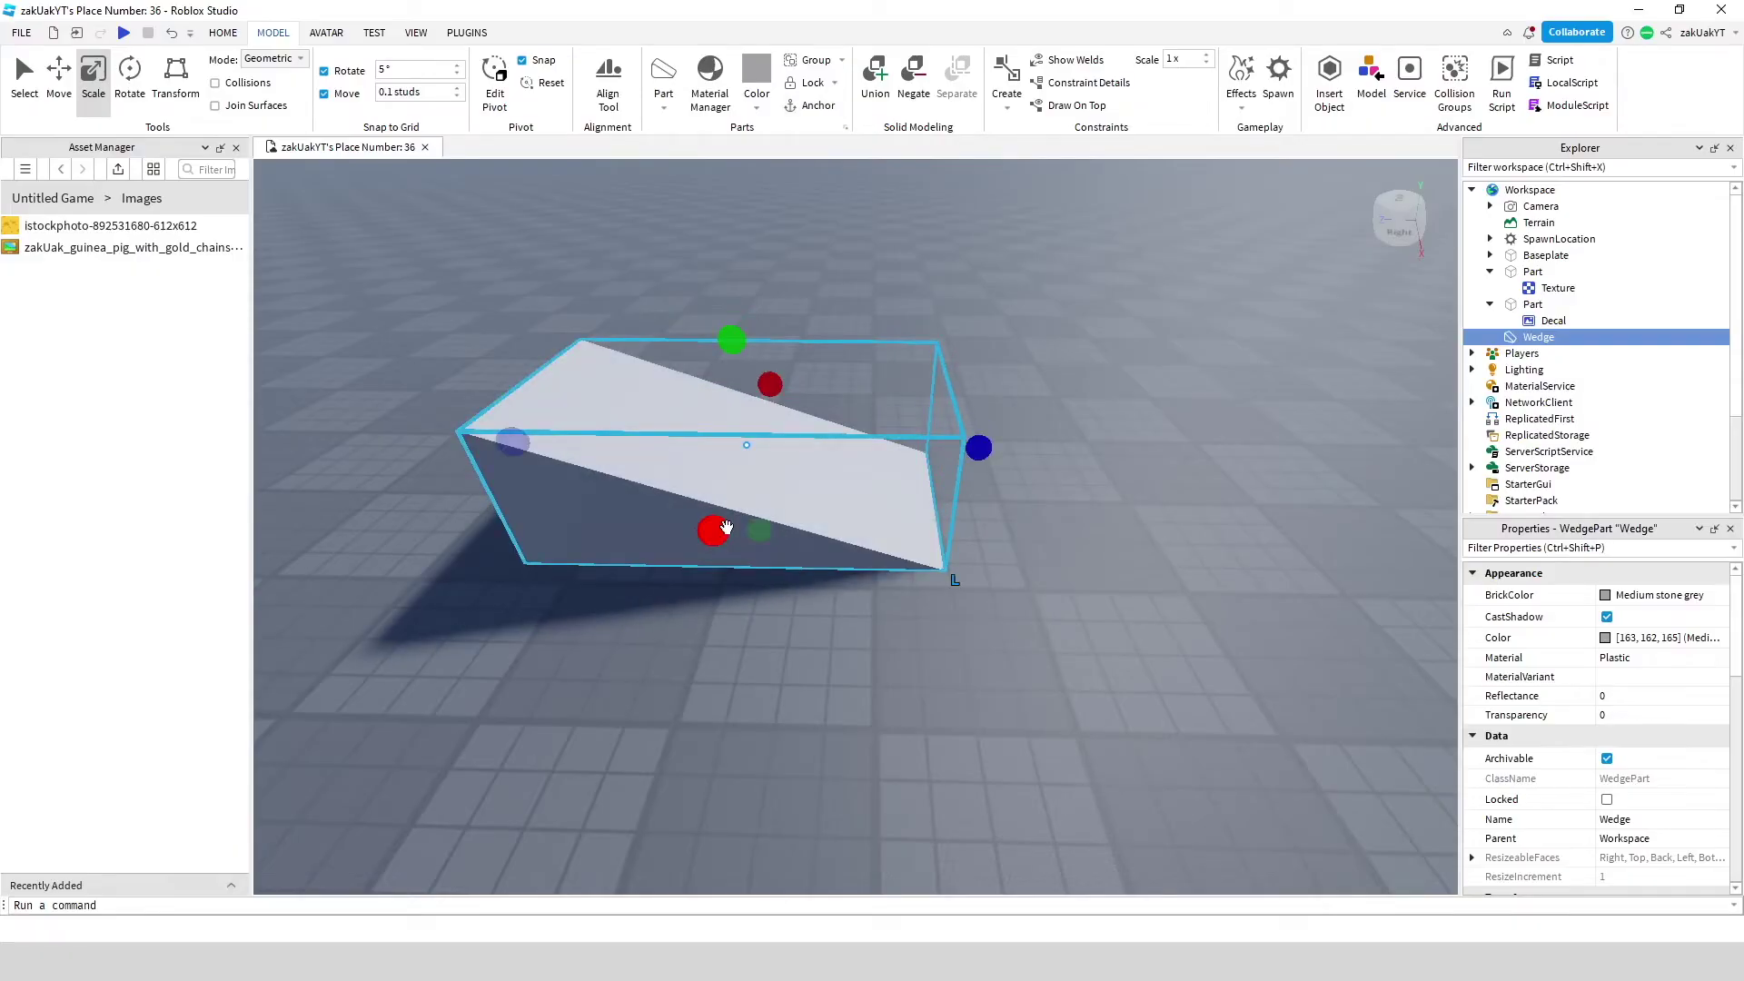
pyautogui.click(1106, 533)
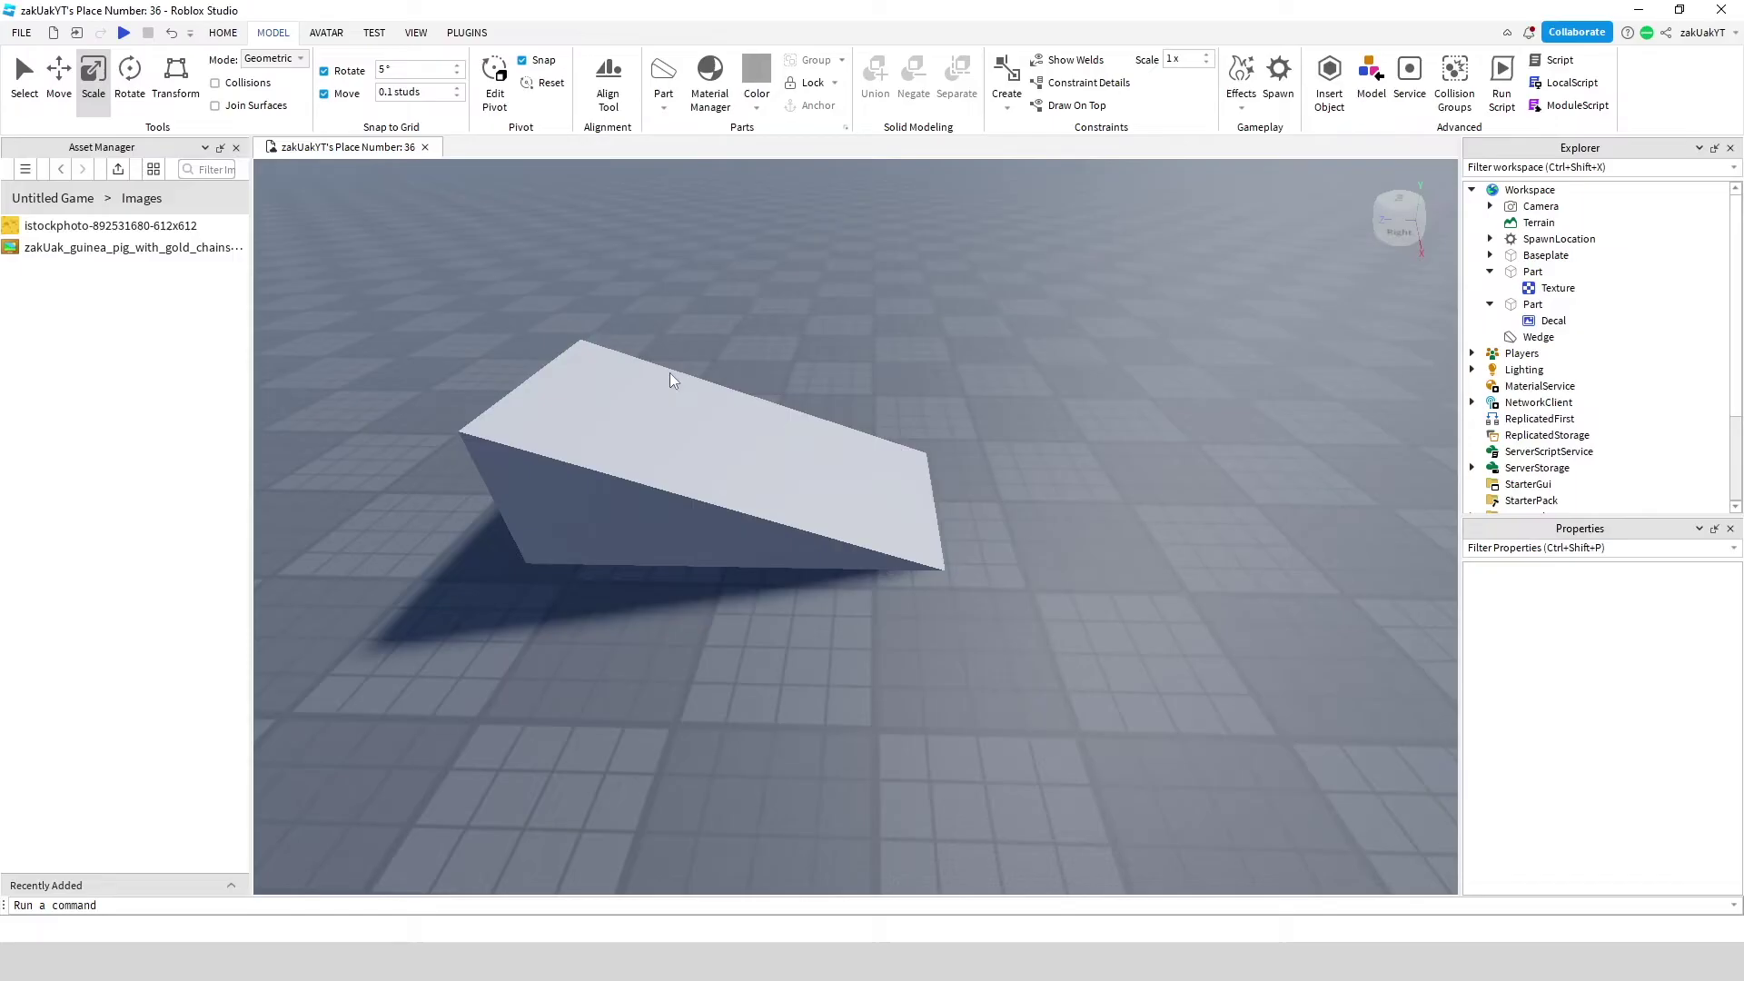
# - Move the wedge straight up so that it floats above the baseplate
pyautogui.click(669, 373)
pyautogui.click(59, 77)
pyautogui.moveTo(606, 508); pyautogui.dragTo(607, 479, button='right')
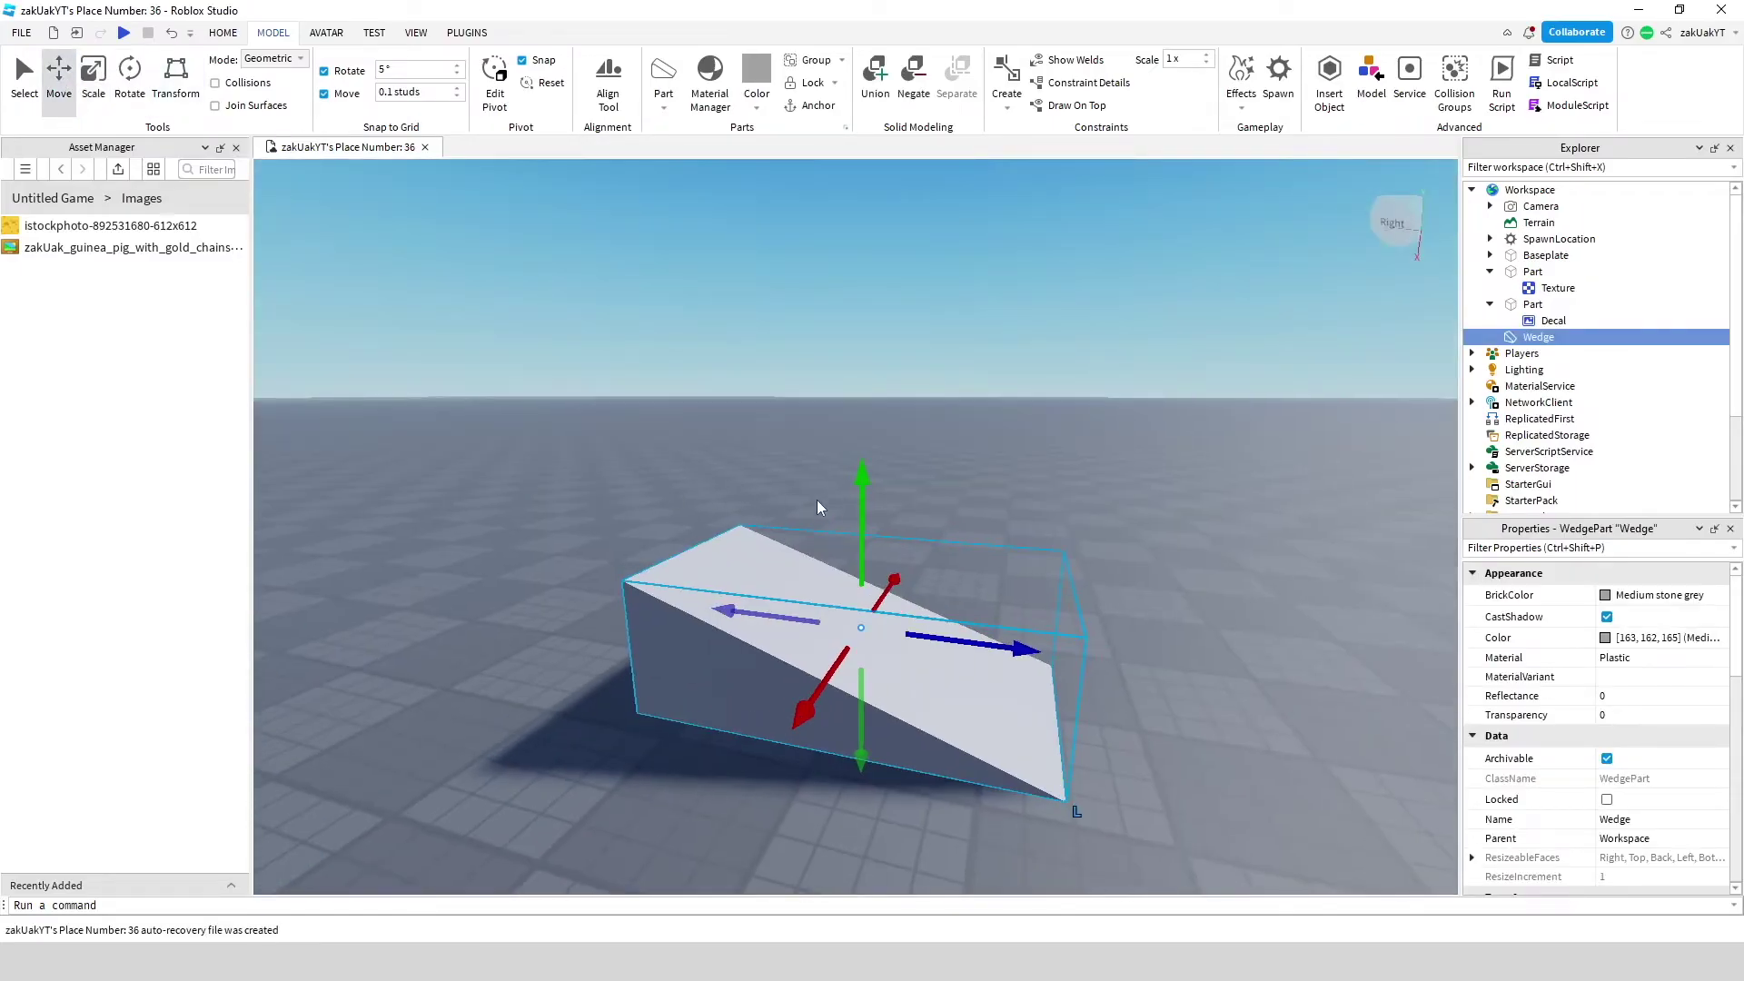
pyautogui.moveTo(861, 509); pyautogui.dragTo(913, 250)
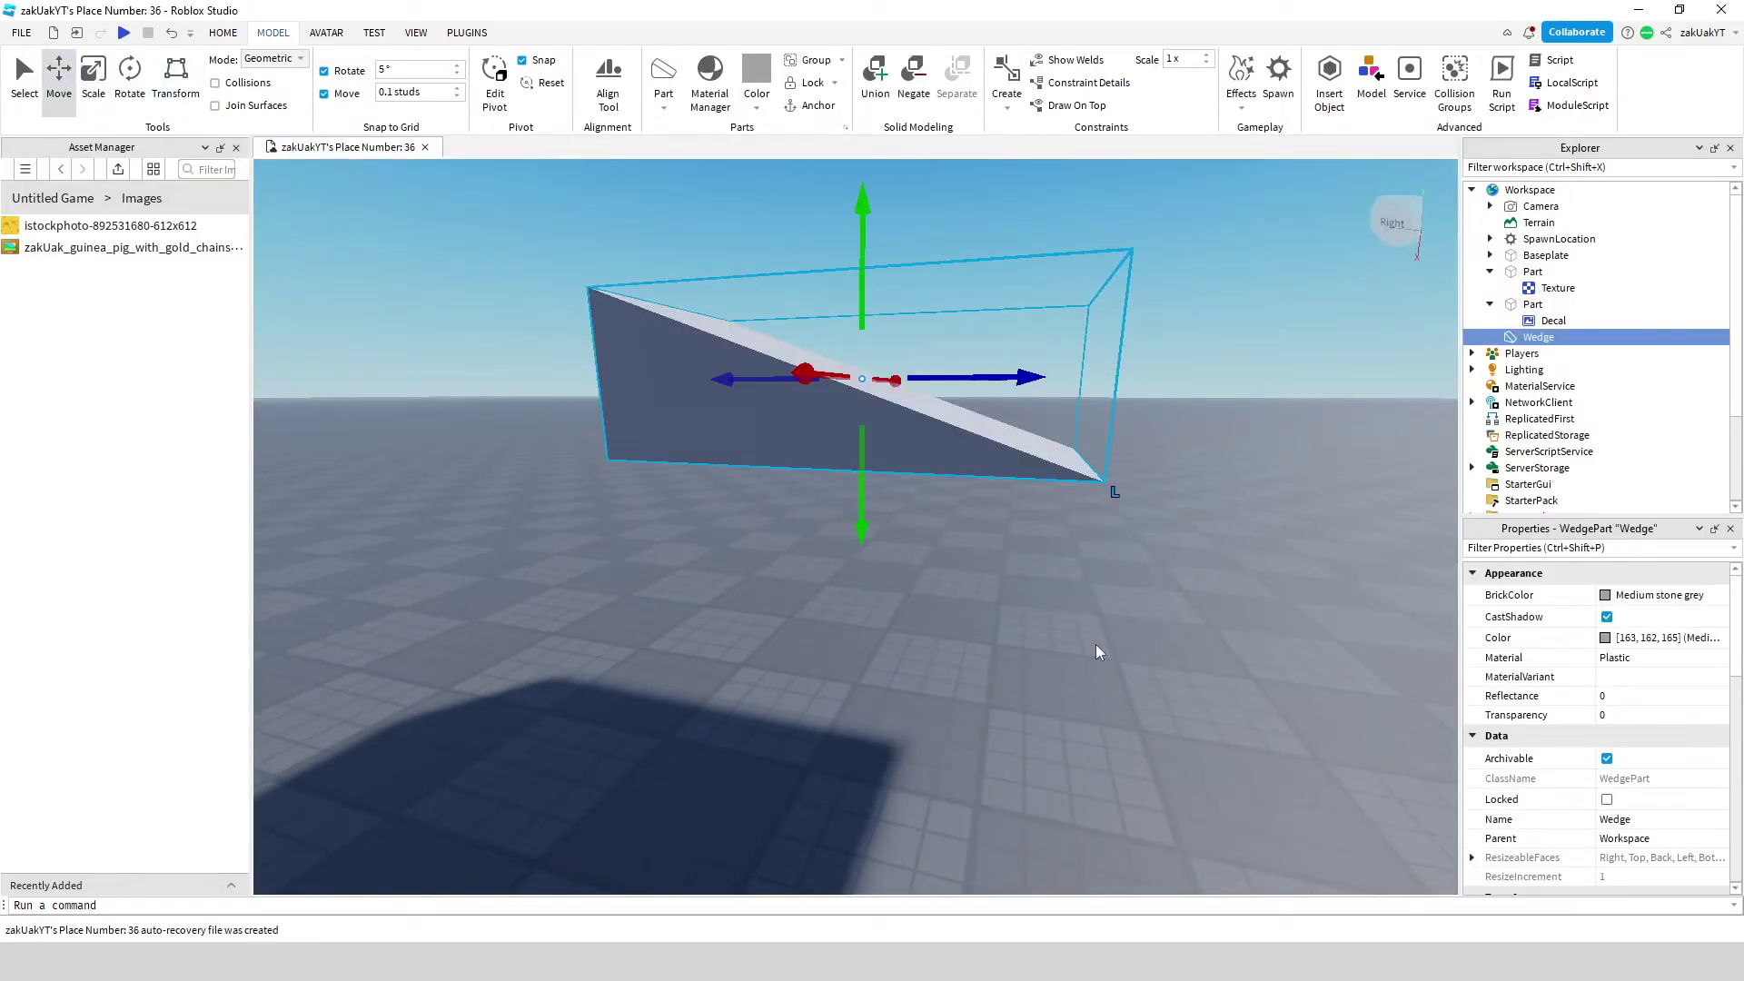
pyautogui.click(1404, 356)
# - Add a decal to the wedge, place it on the sloped top face, and end the decal placement
pyautogui.click(1512, 339)
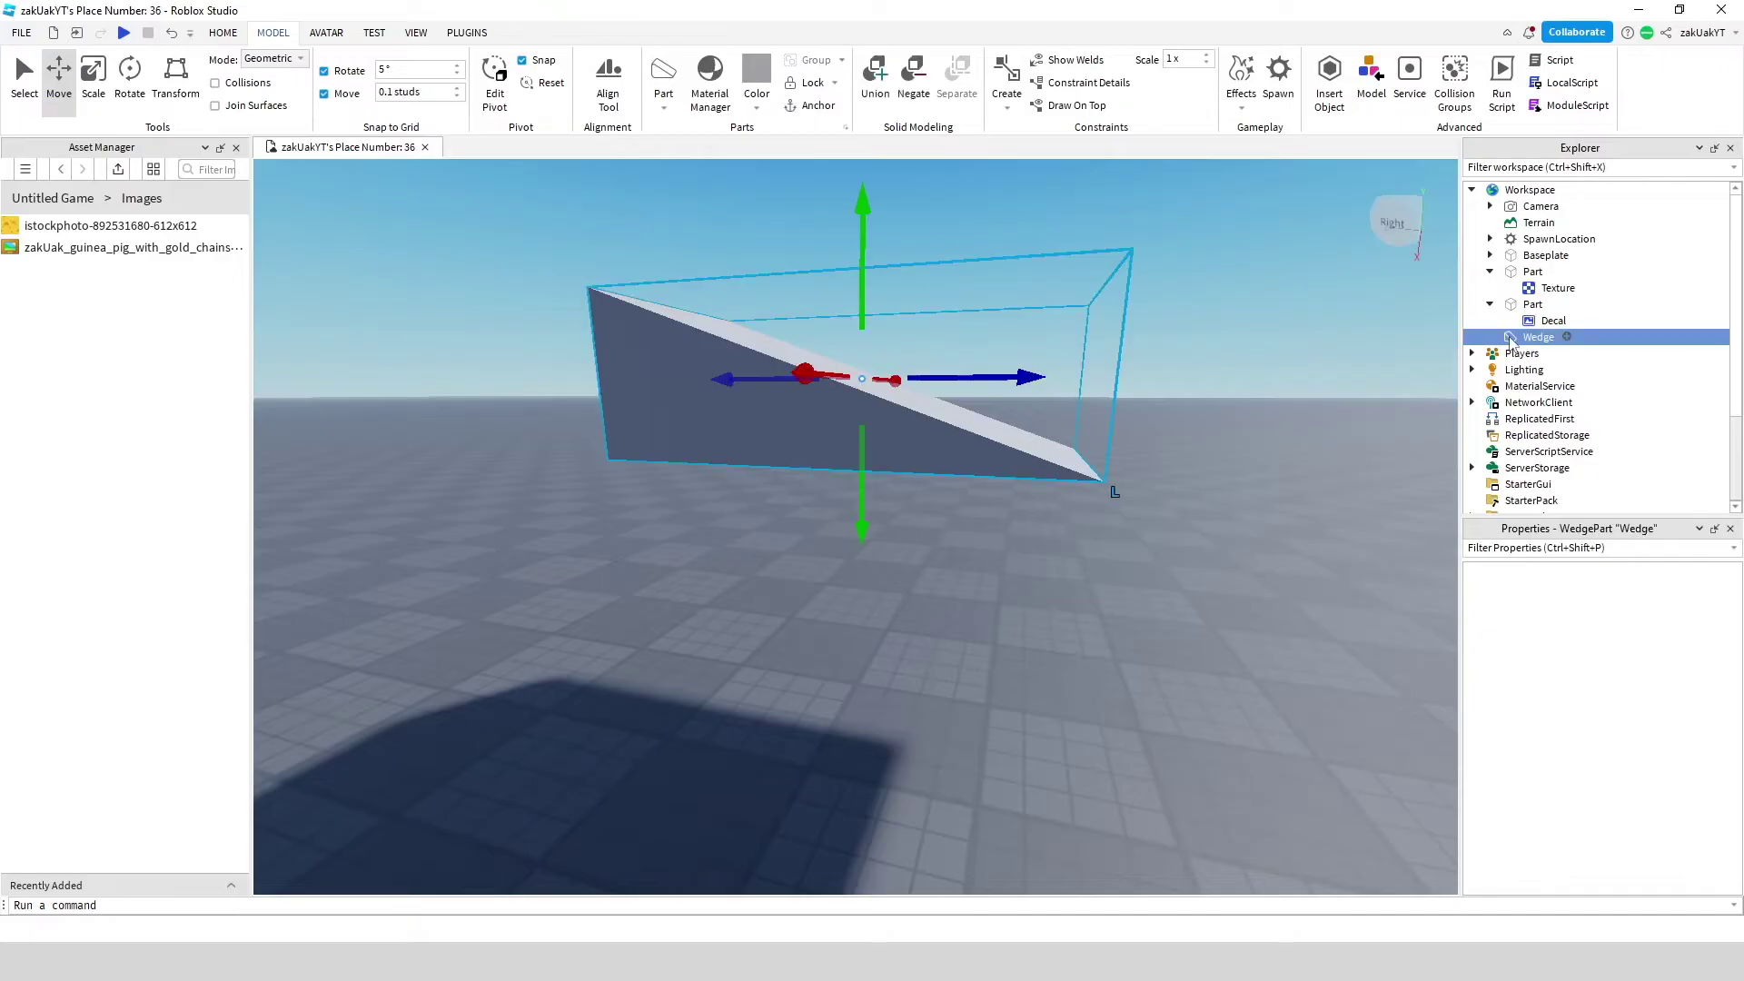
pyautogui.click(1568, 338)
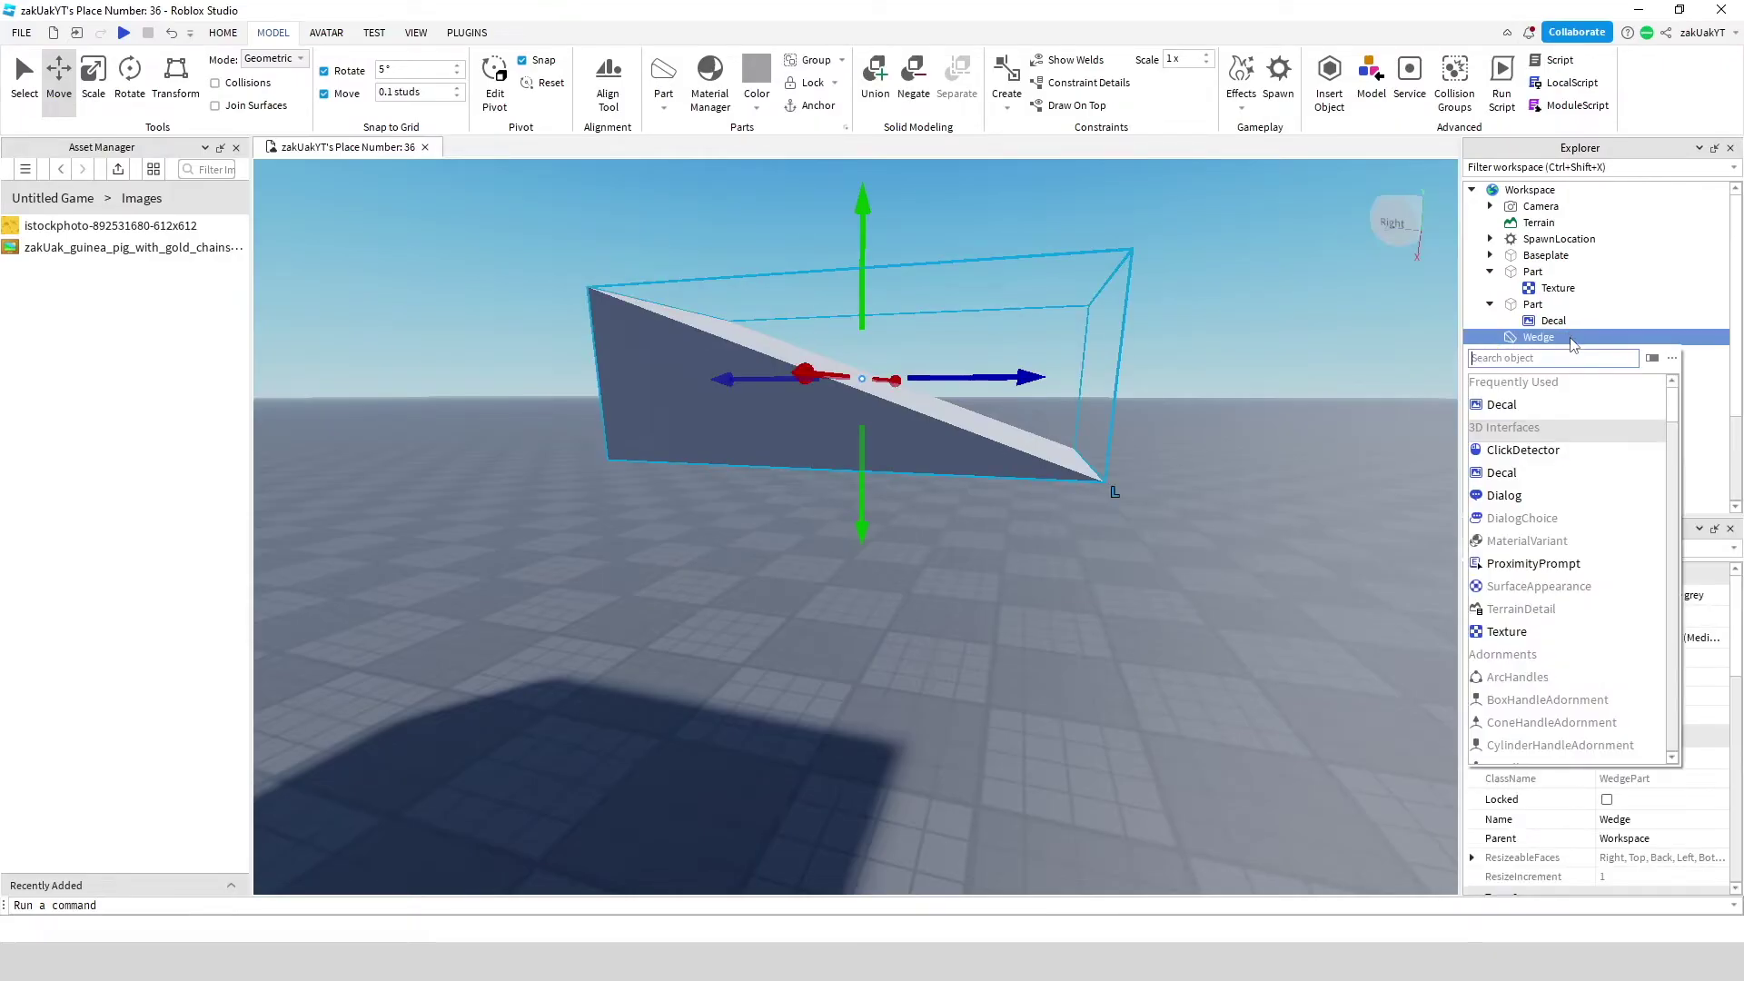
pyautogui.click(1535, 408)
pyautogui.moveTo(989, 378)
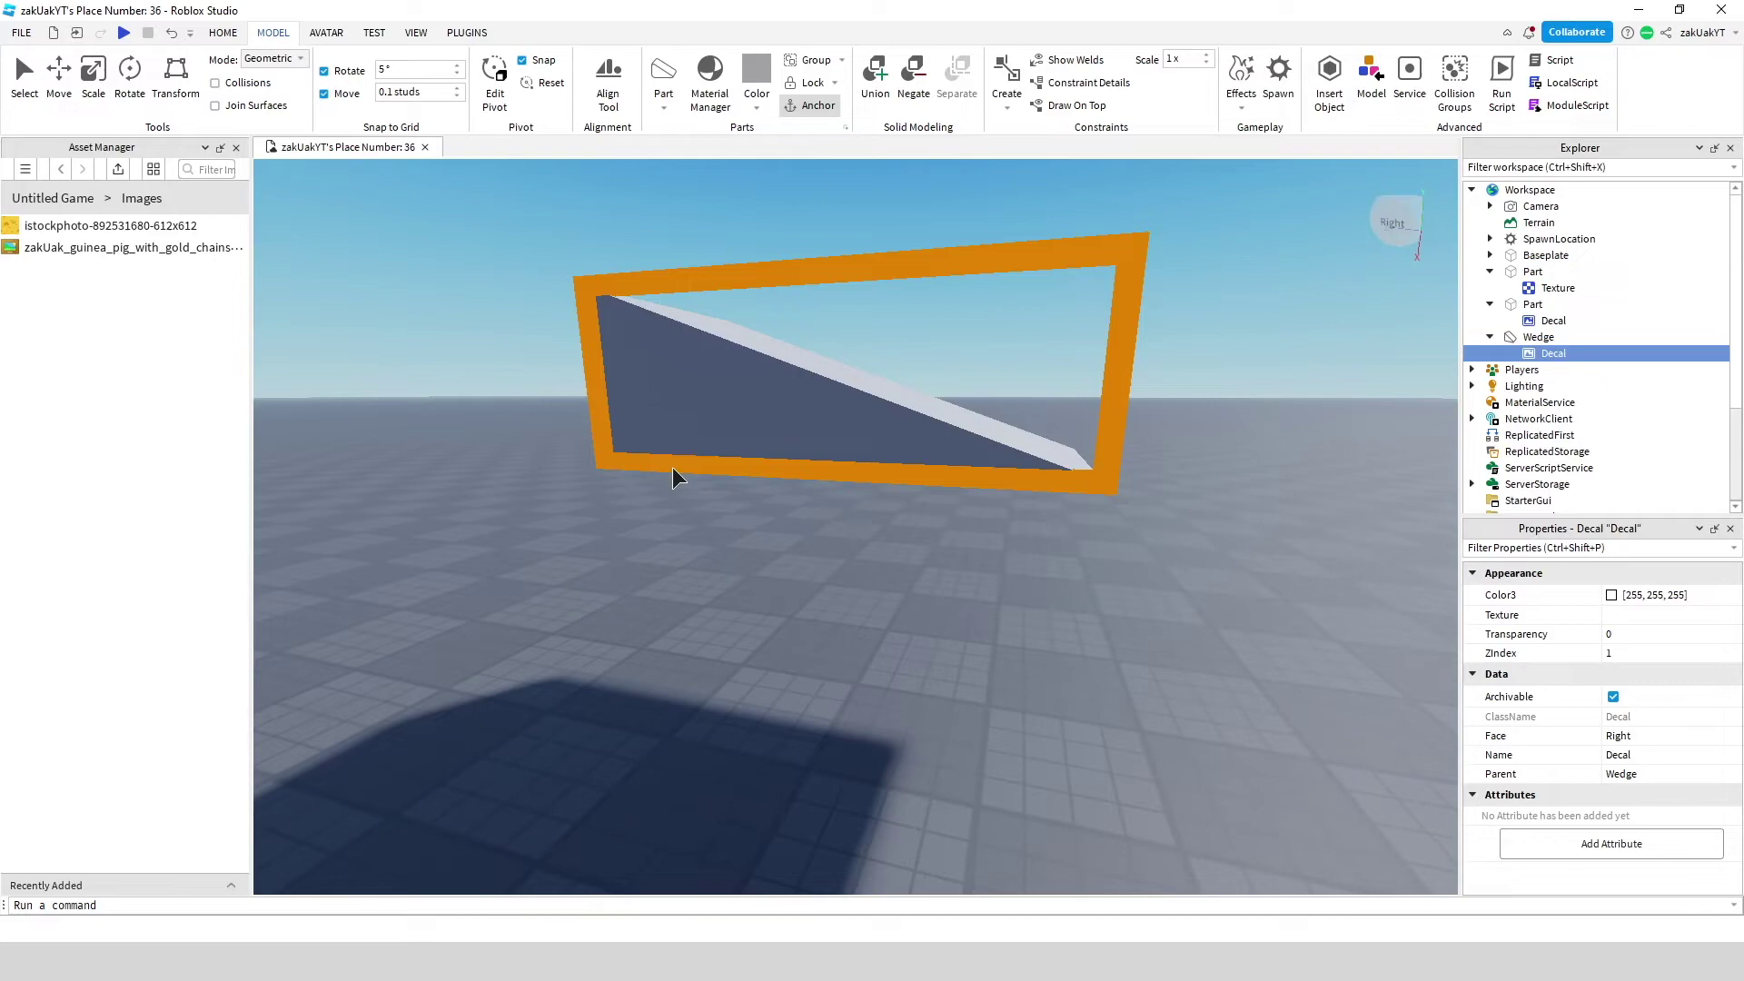
pyautogui.hotkey('ctrl', 'z')
pyautogui.moveTo(1164, 504); pyautogui.dragTo(1166, 514, button='right')
pyautogui.press('f')
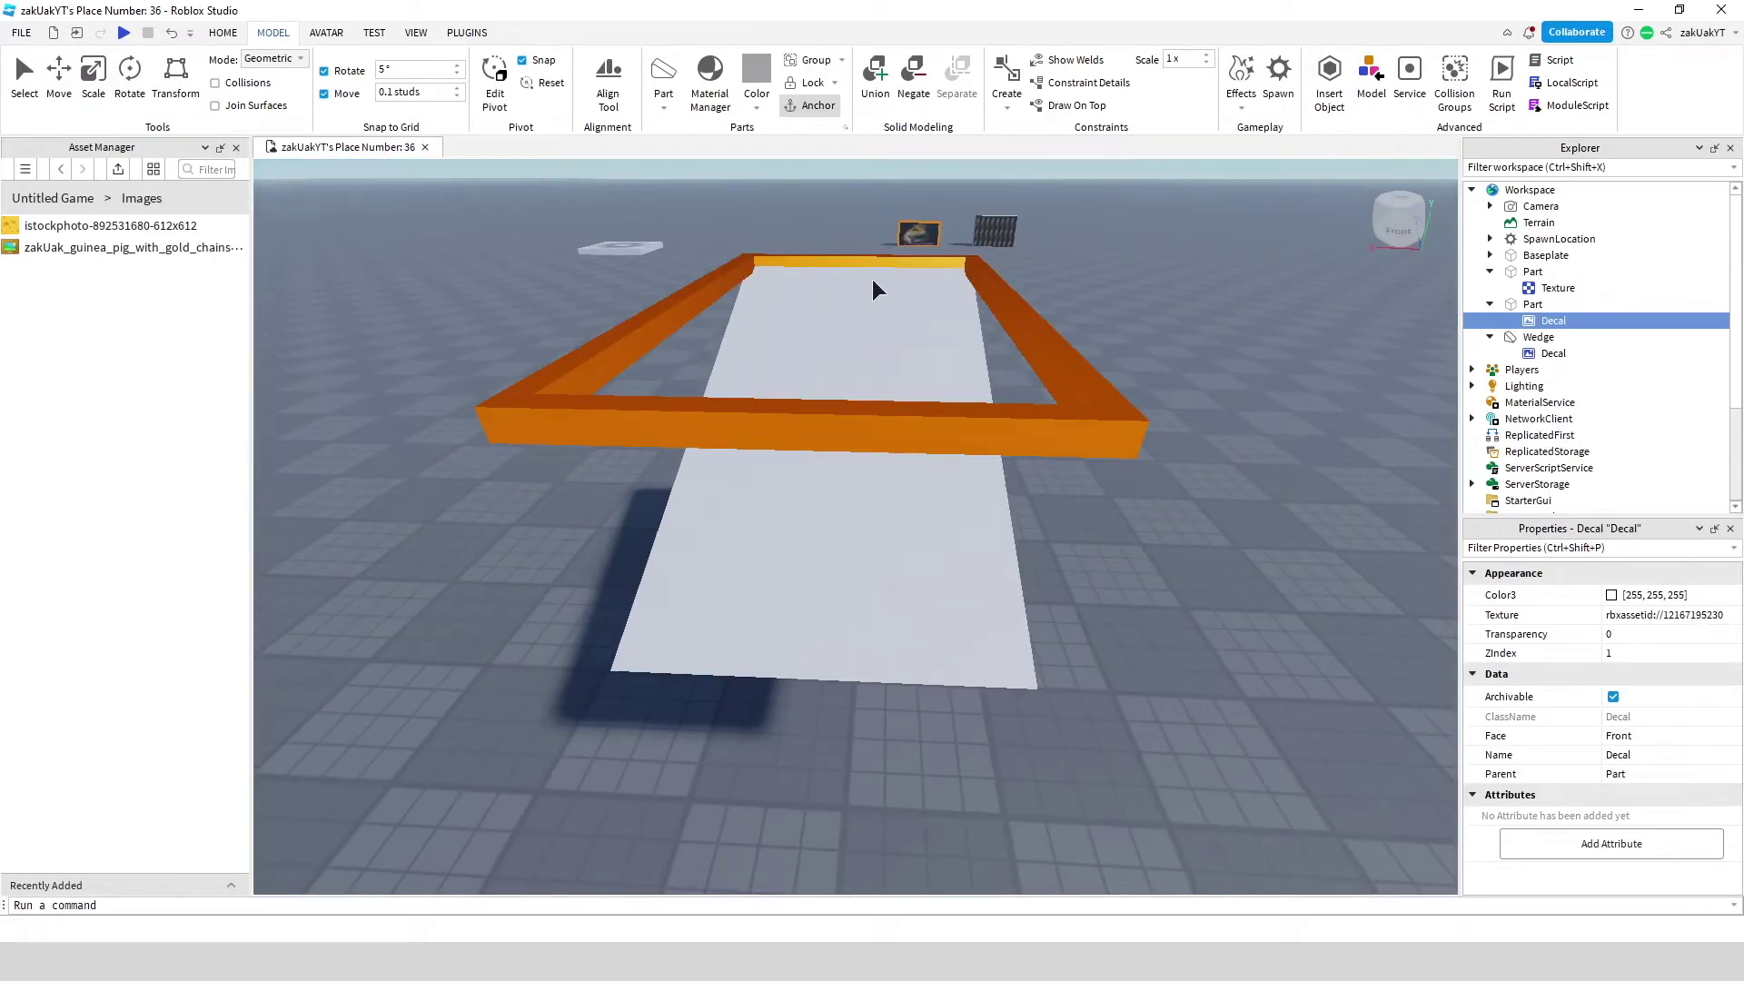
pyautogui.hotkey('ctrl', '1')
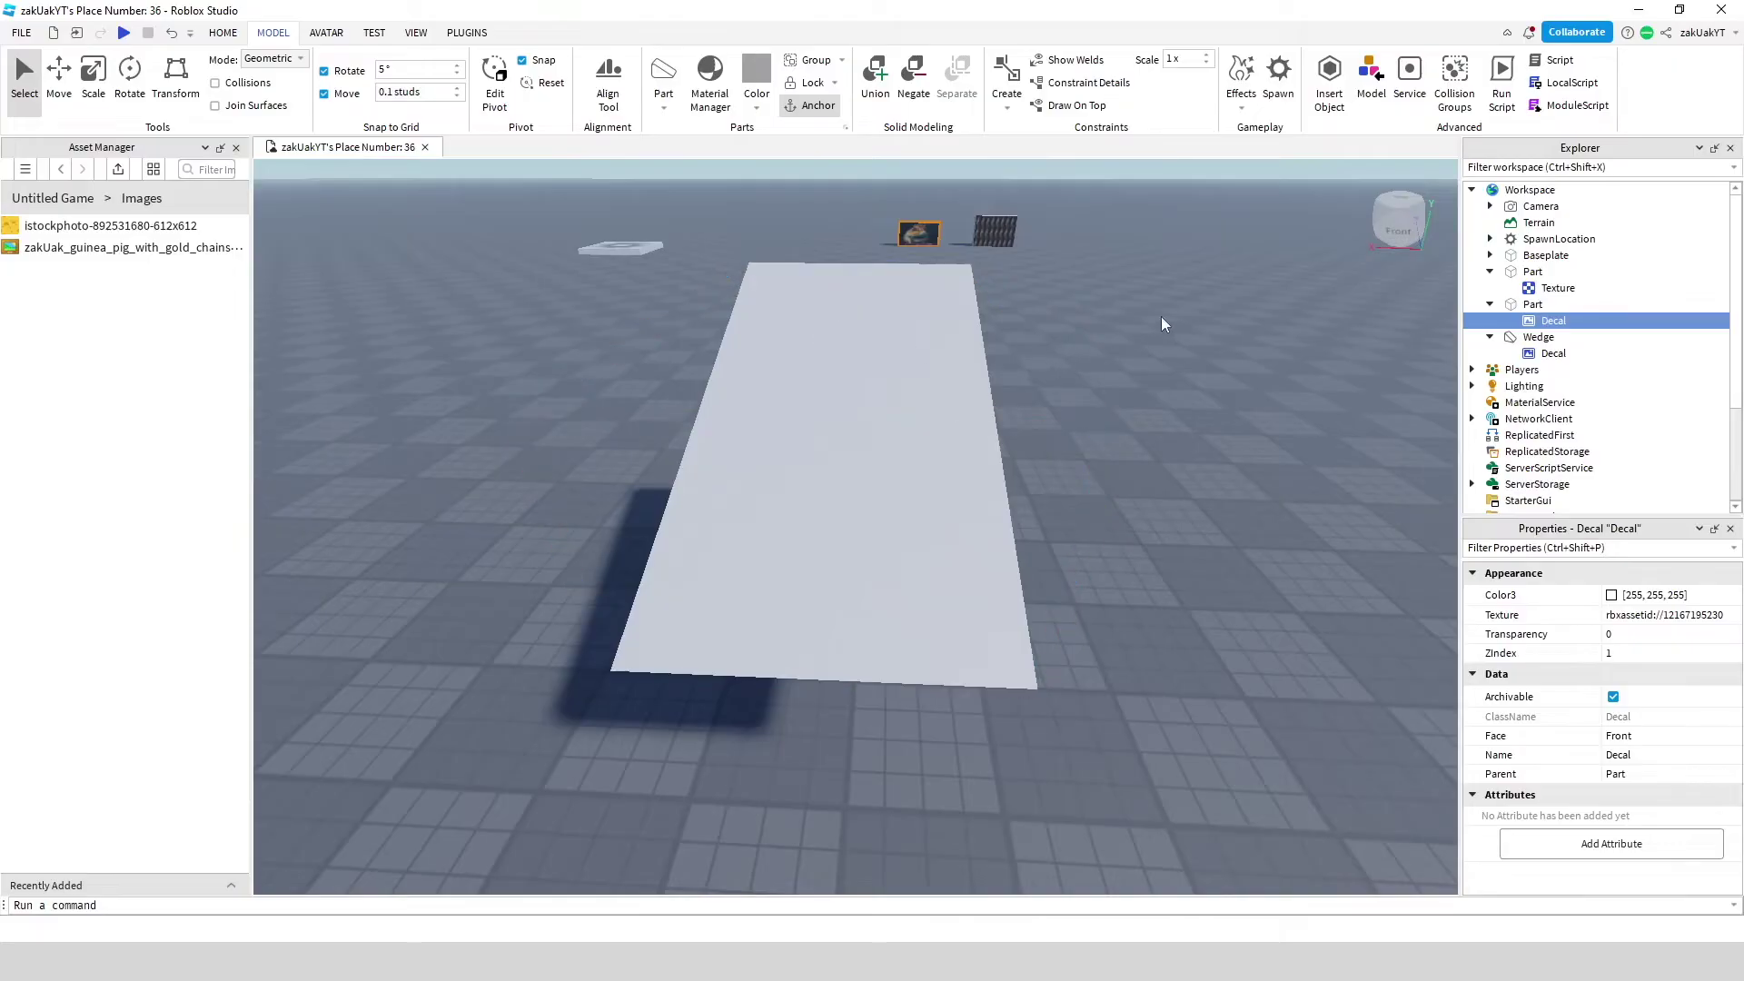
pyautogui.click(1550, 322)
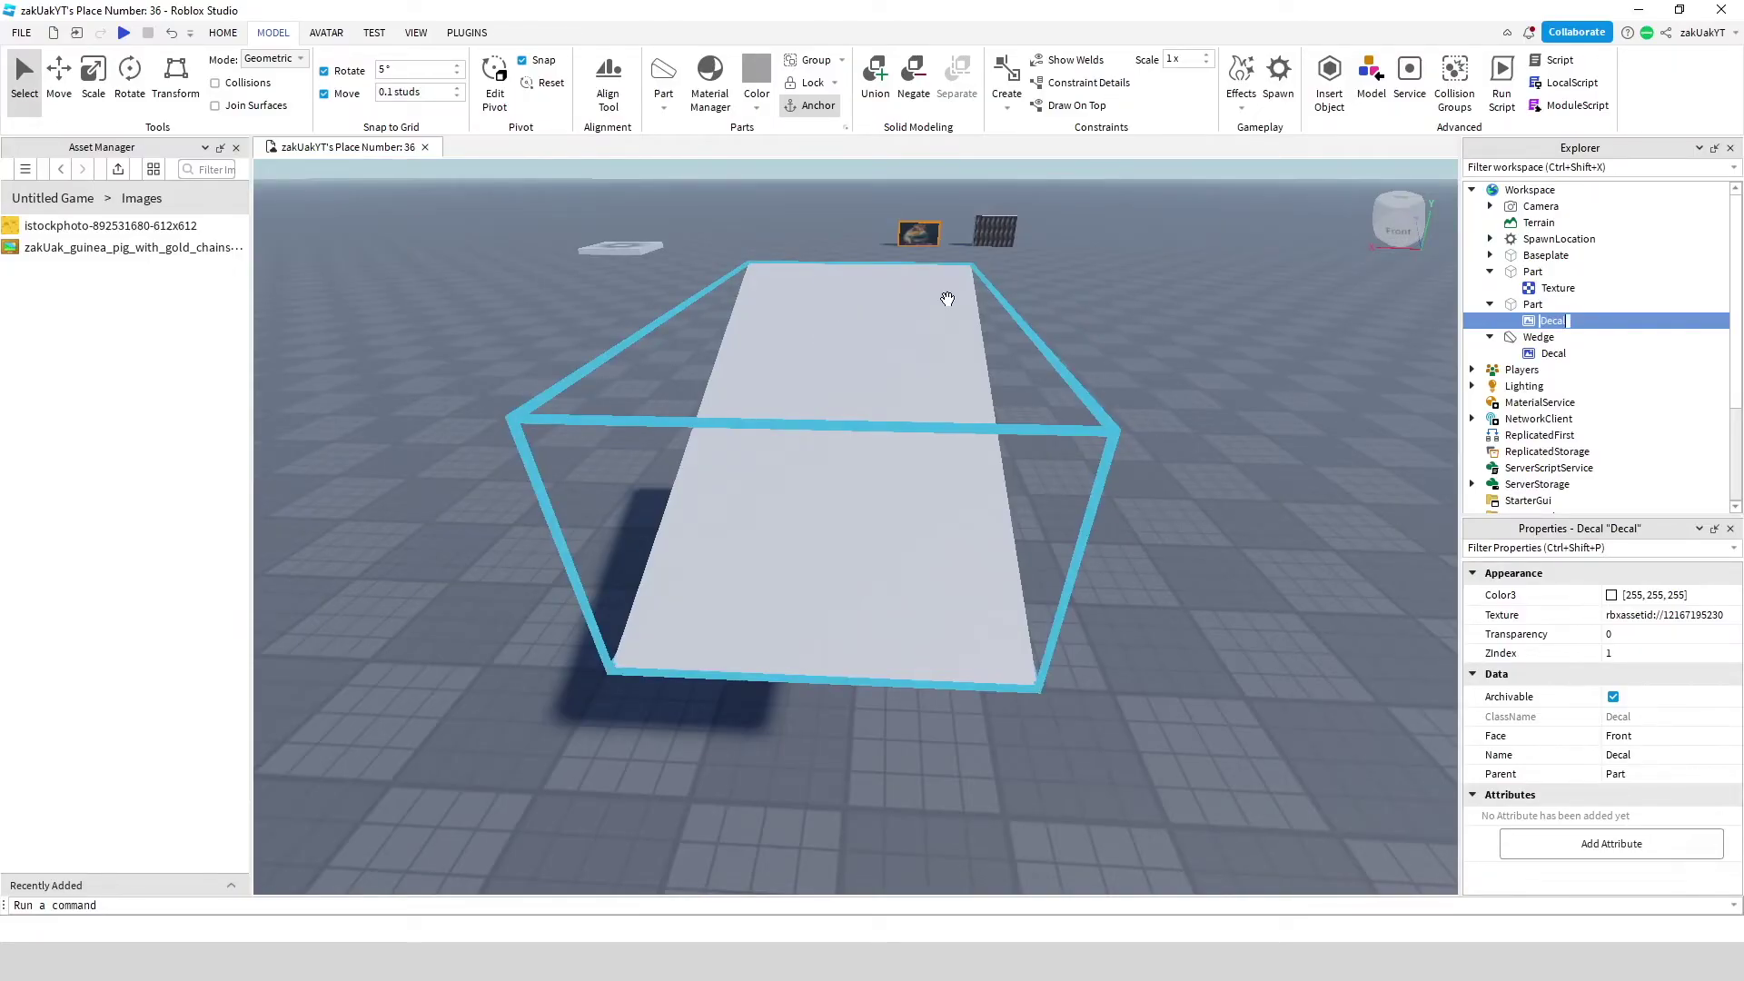
pyautogui.click(1310, 422)
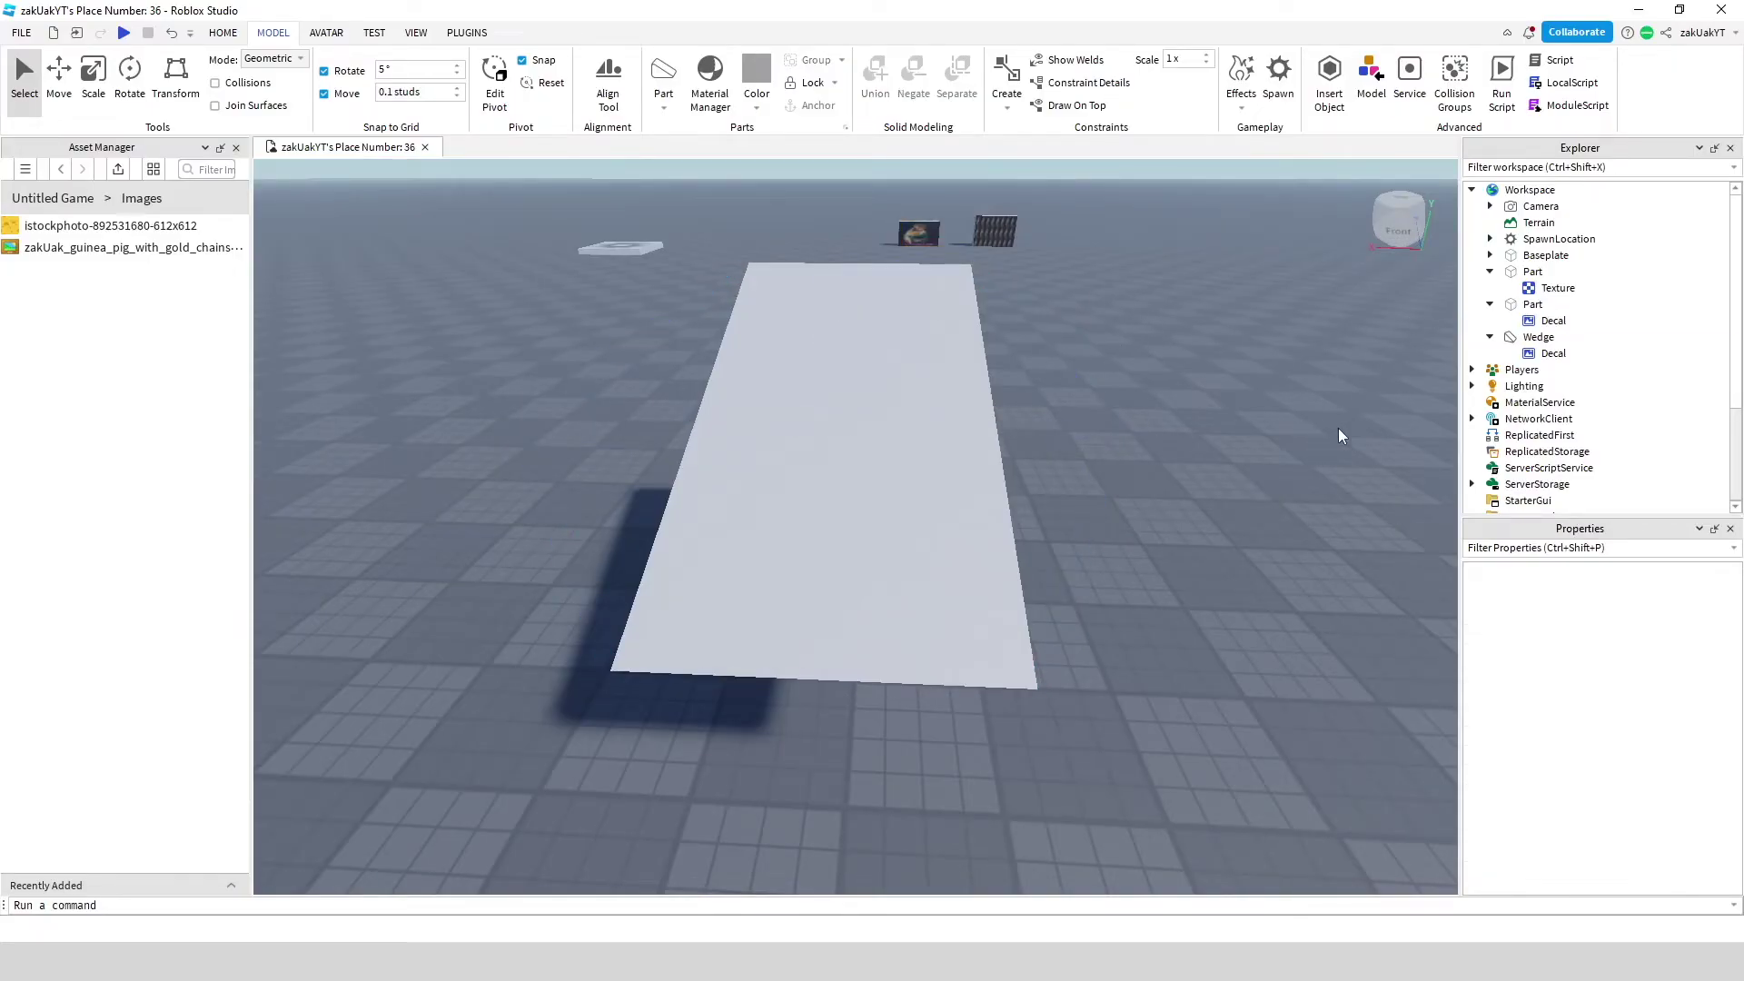
# - Set the Face property of the wedge's decal to Top
pyautogui.click(1546, 353)
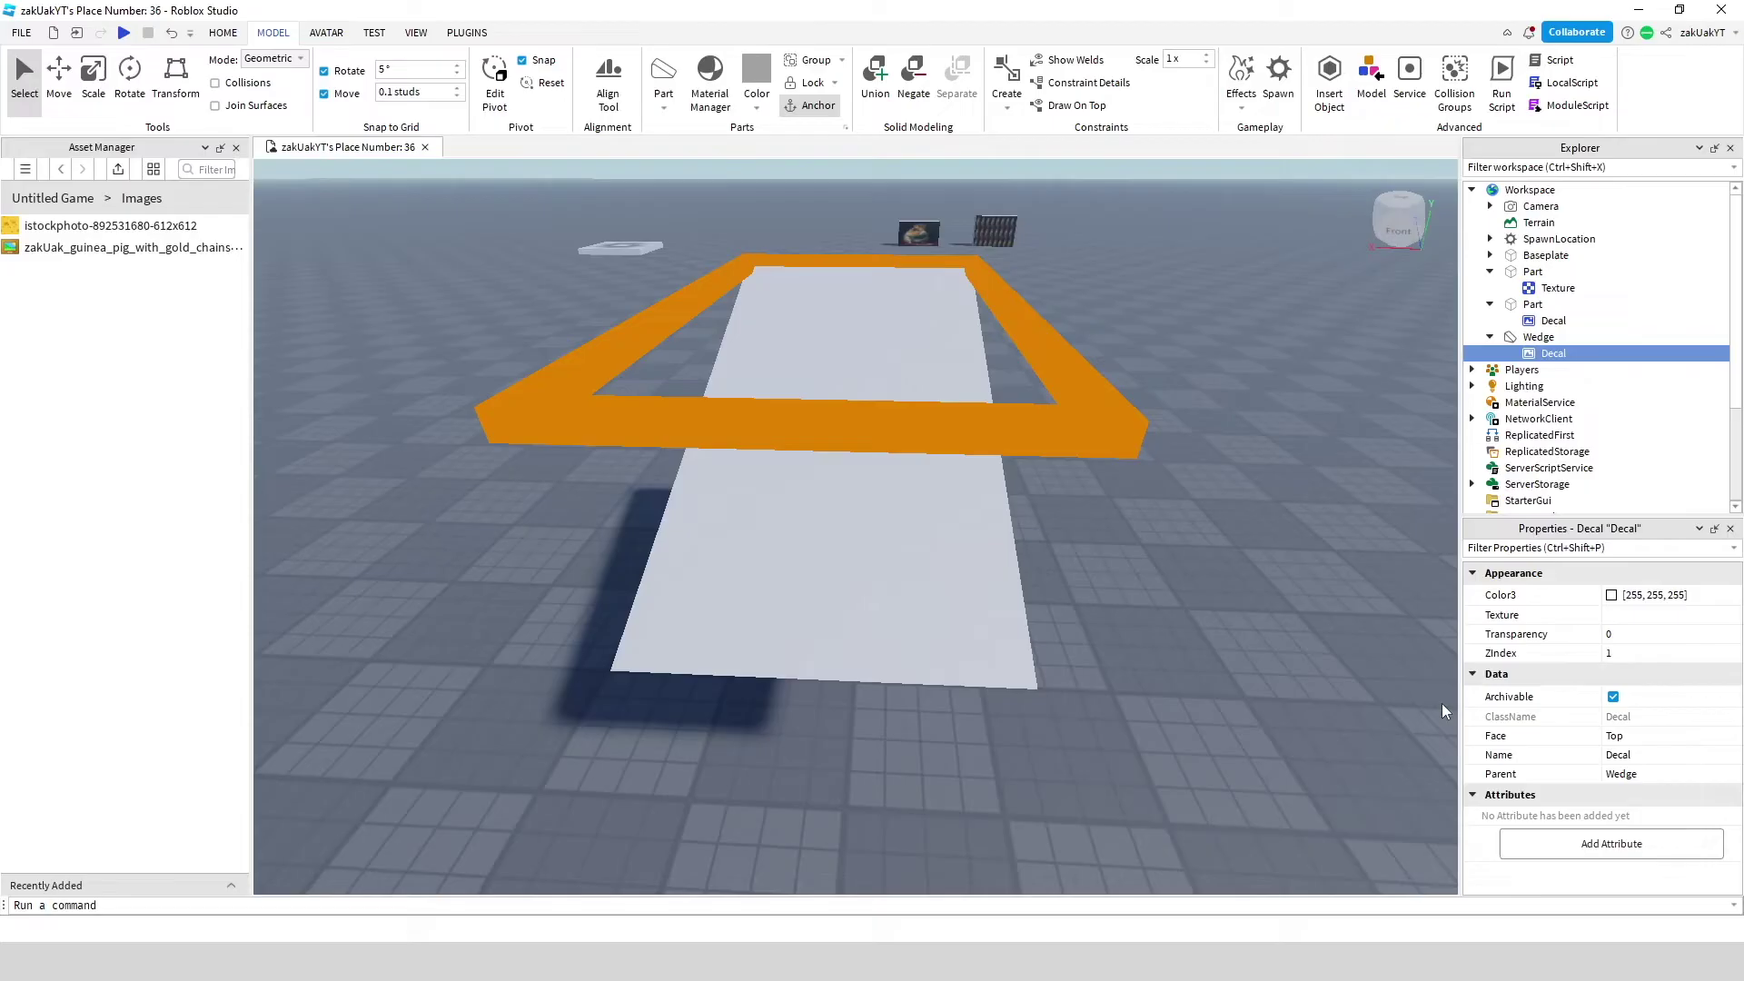
pyautogui.click(1635, 739)
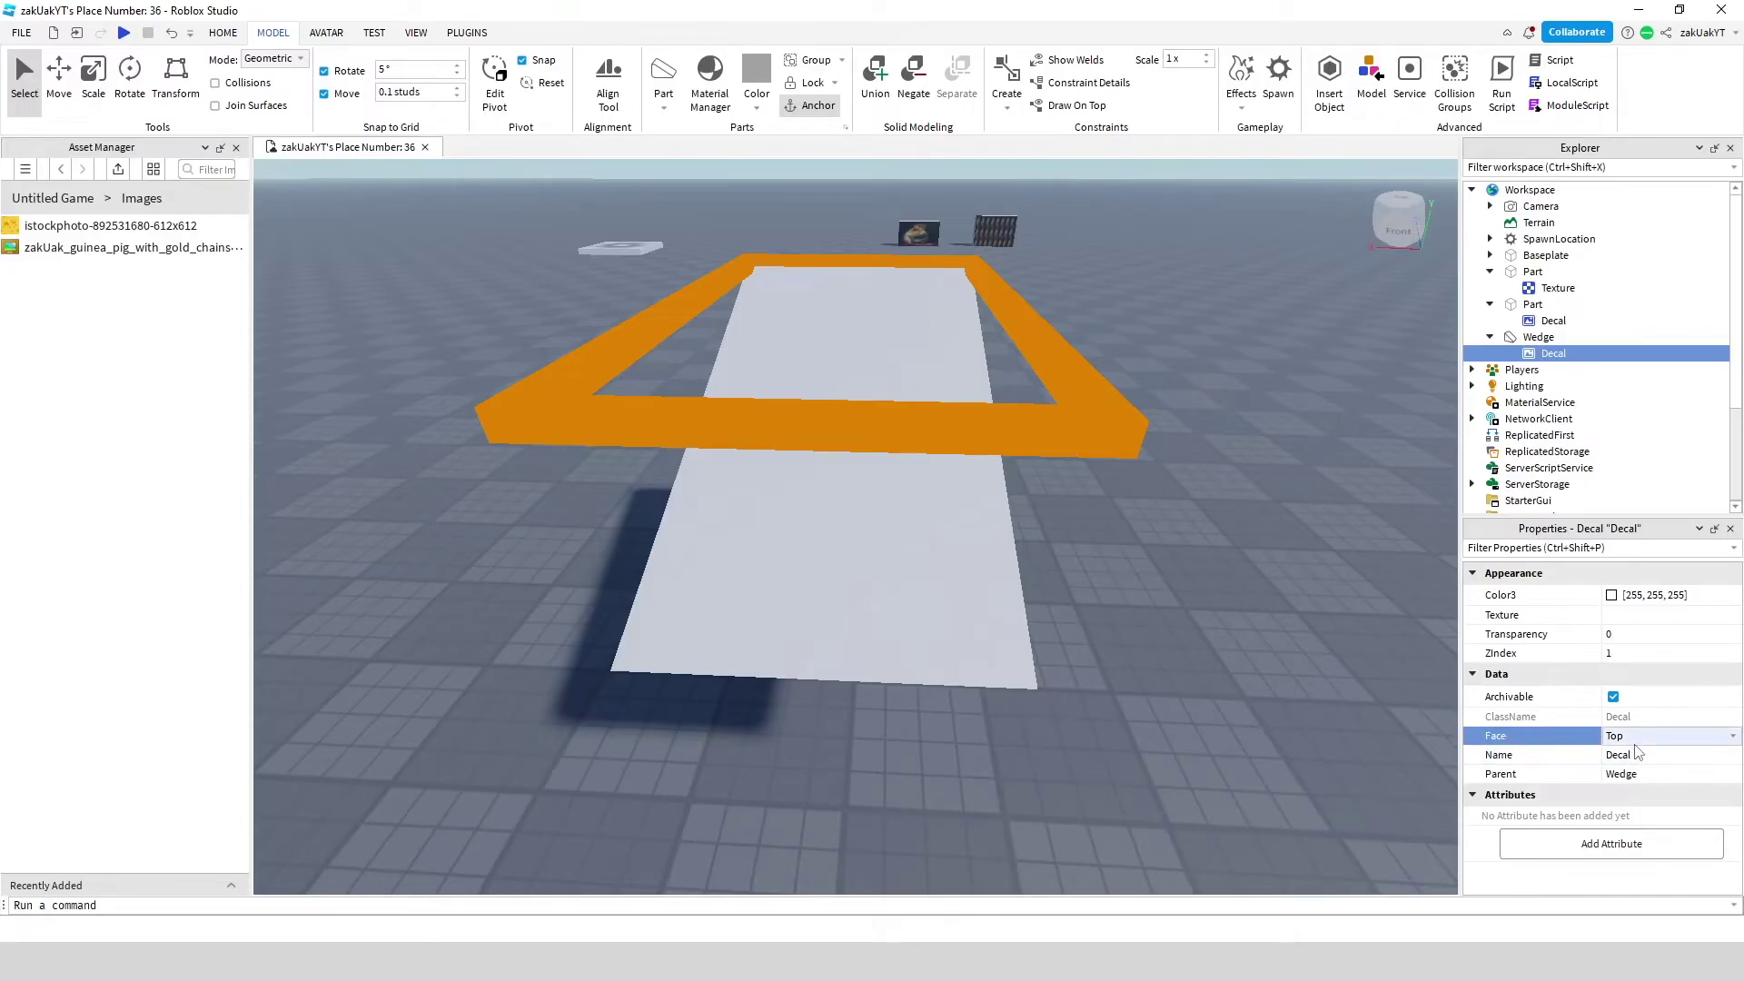
pyautogui.click(1636, 741)
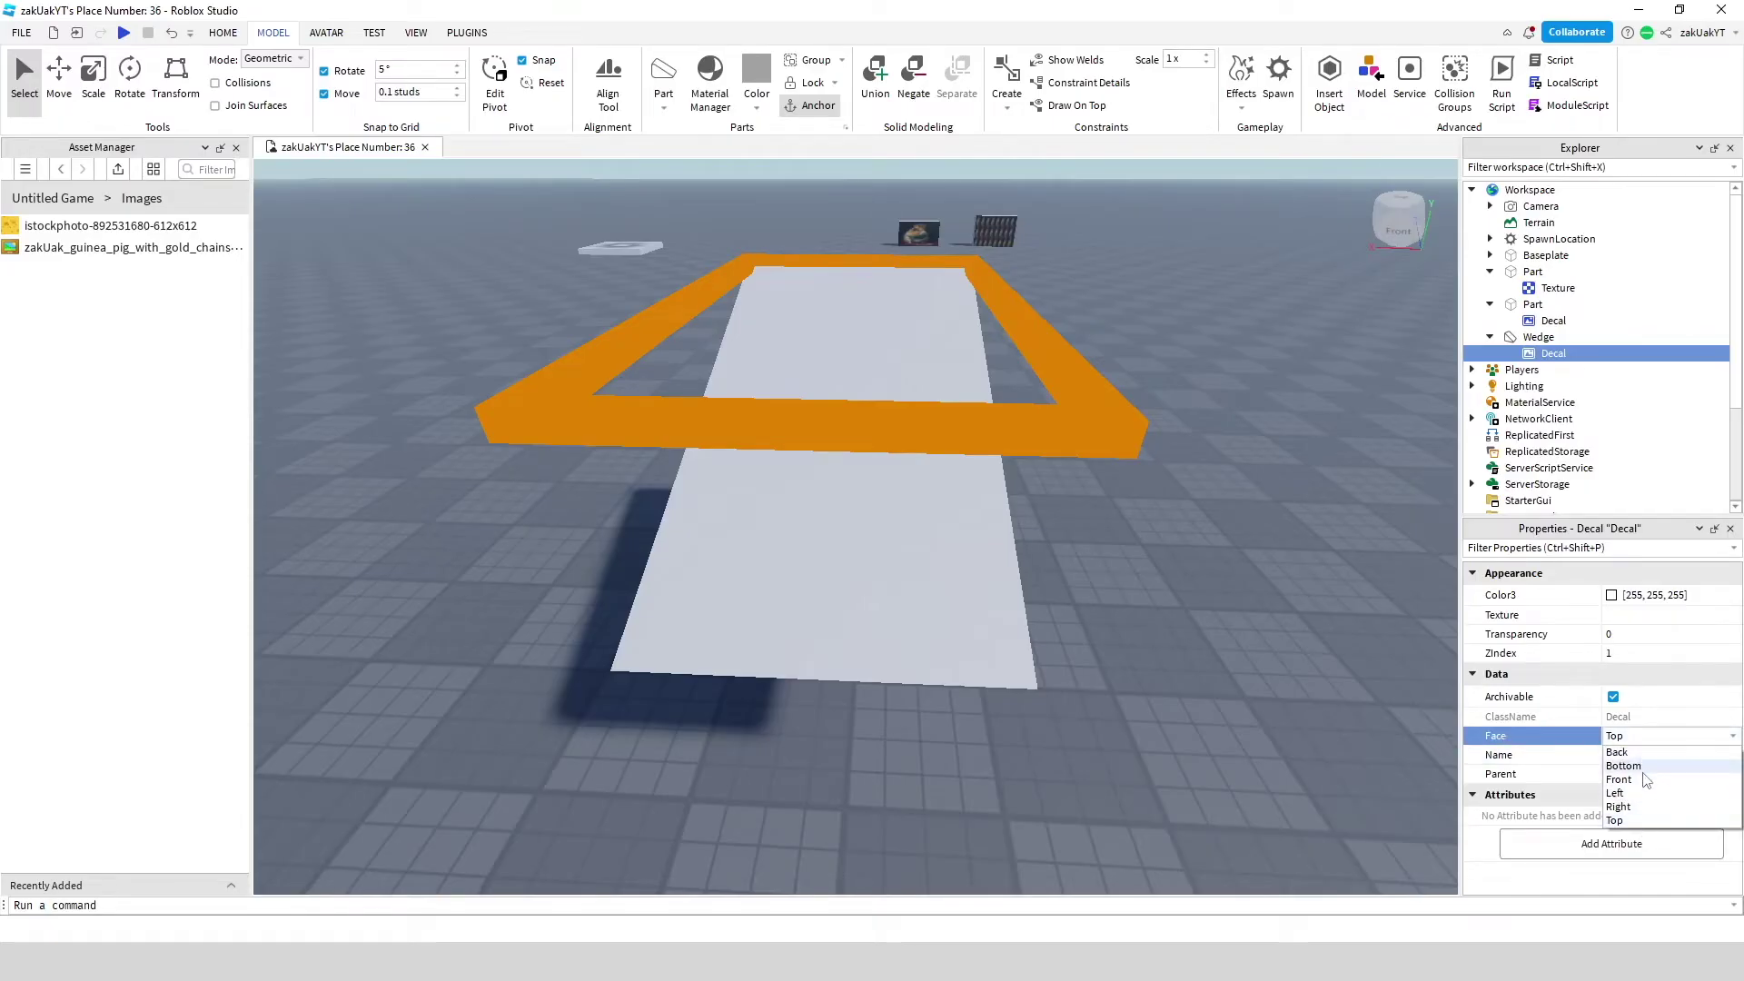
pyautogui.click(1622, 820)
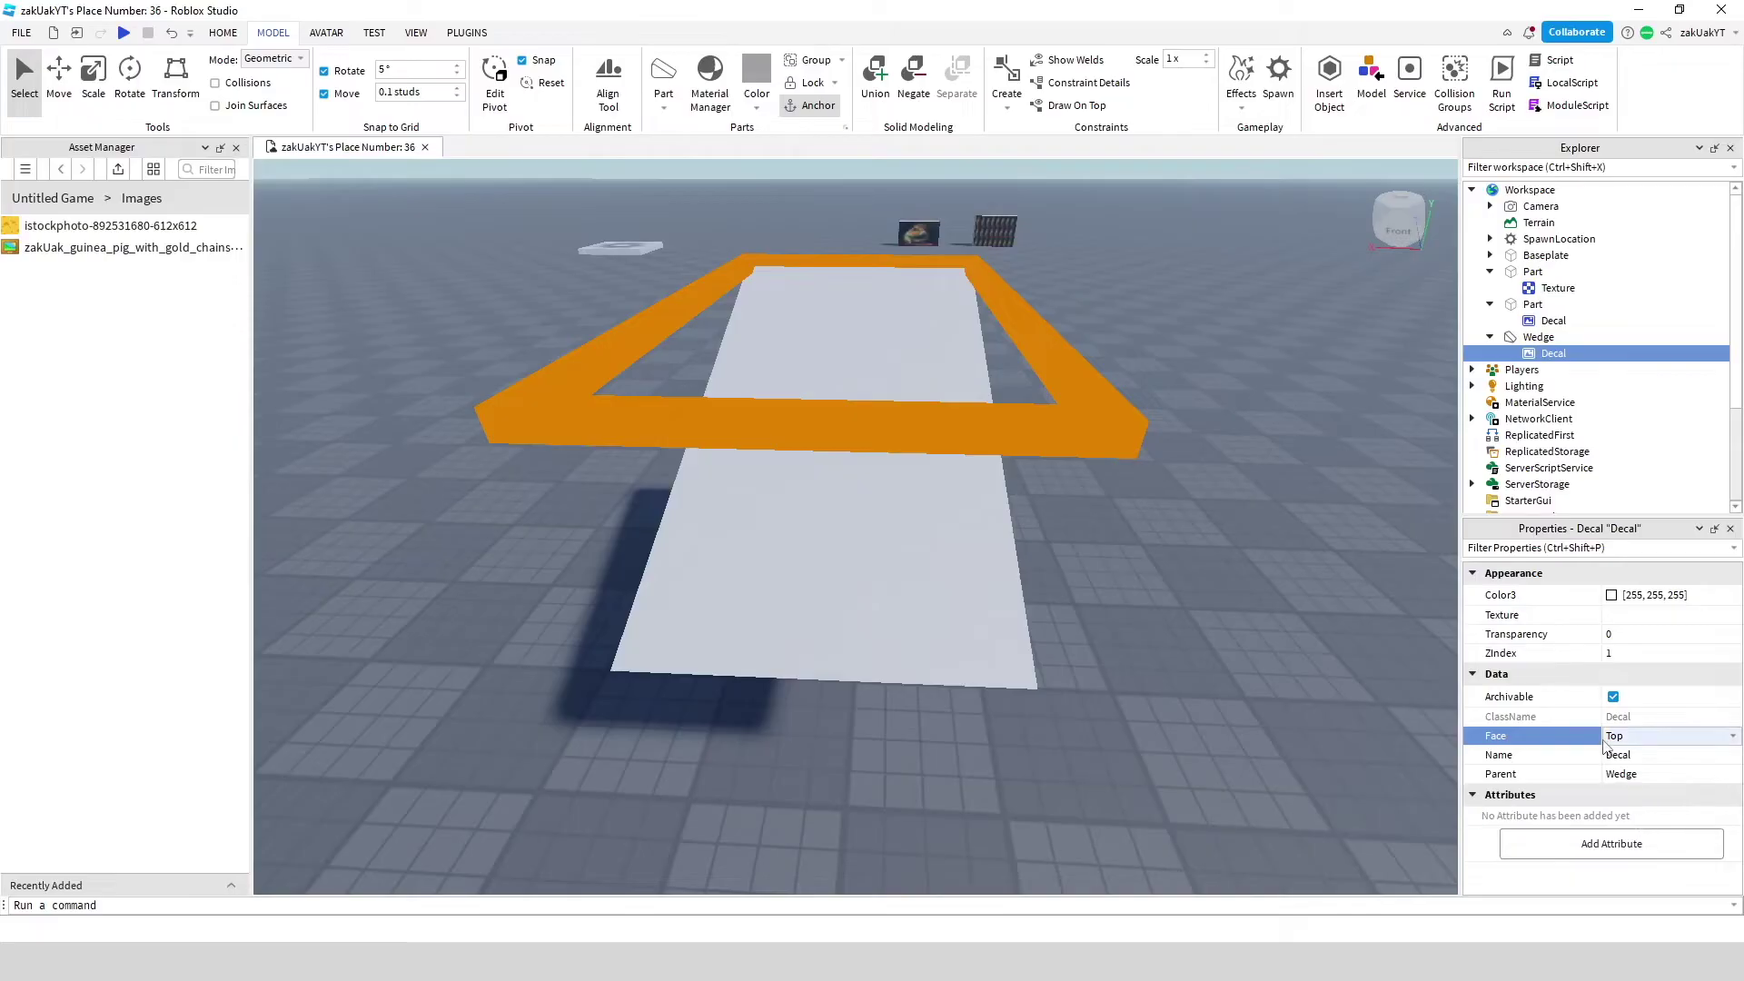
pyautogui.click(1620, 618)
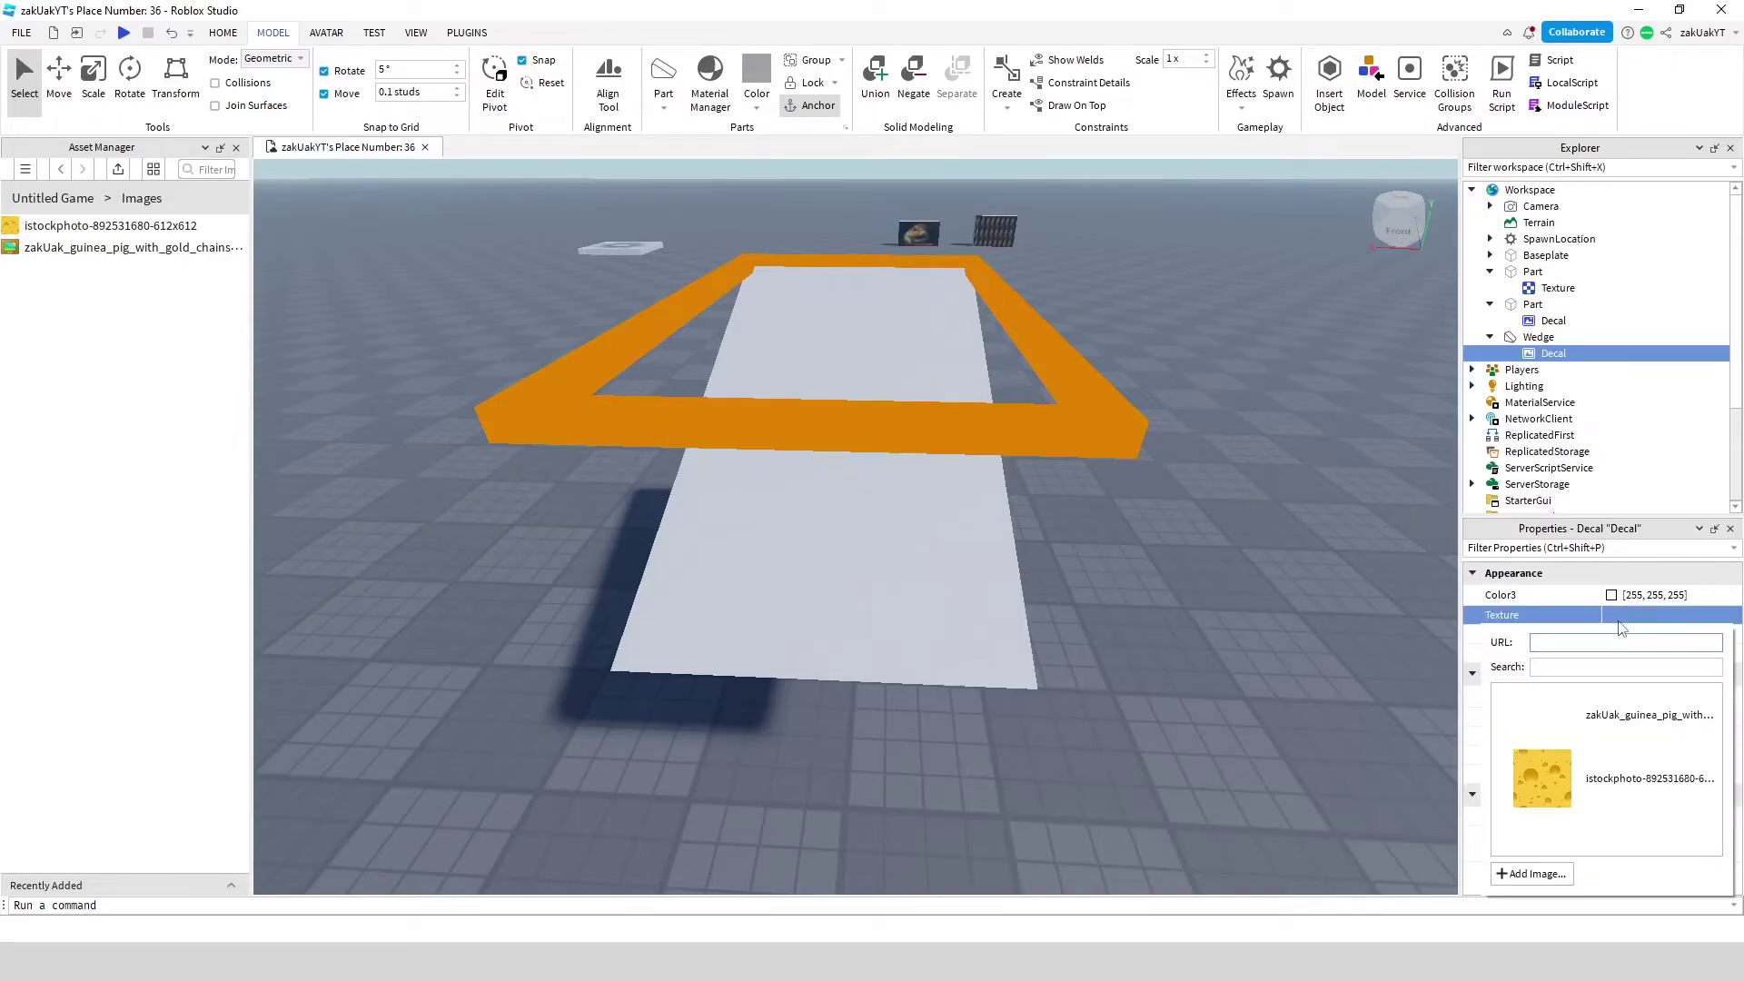
pyautogui.click(1556, 782)
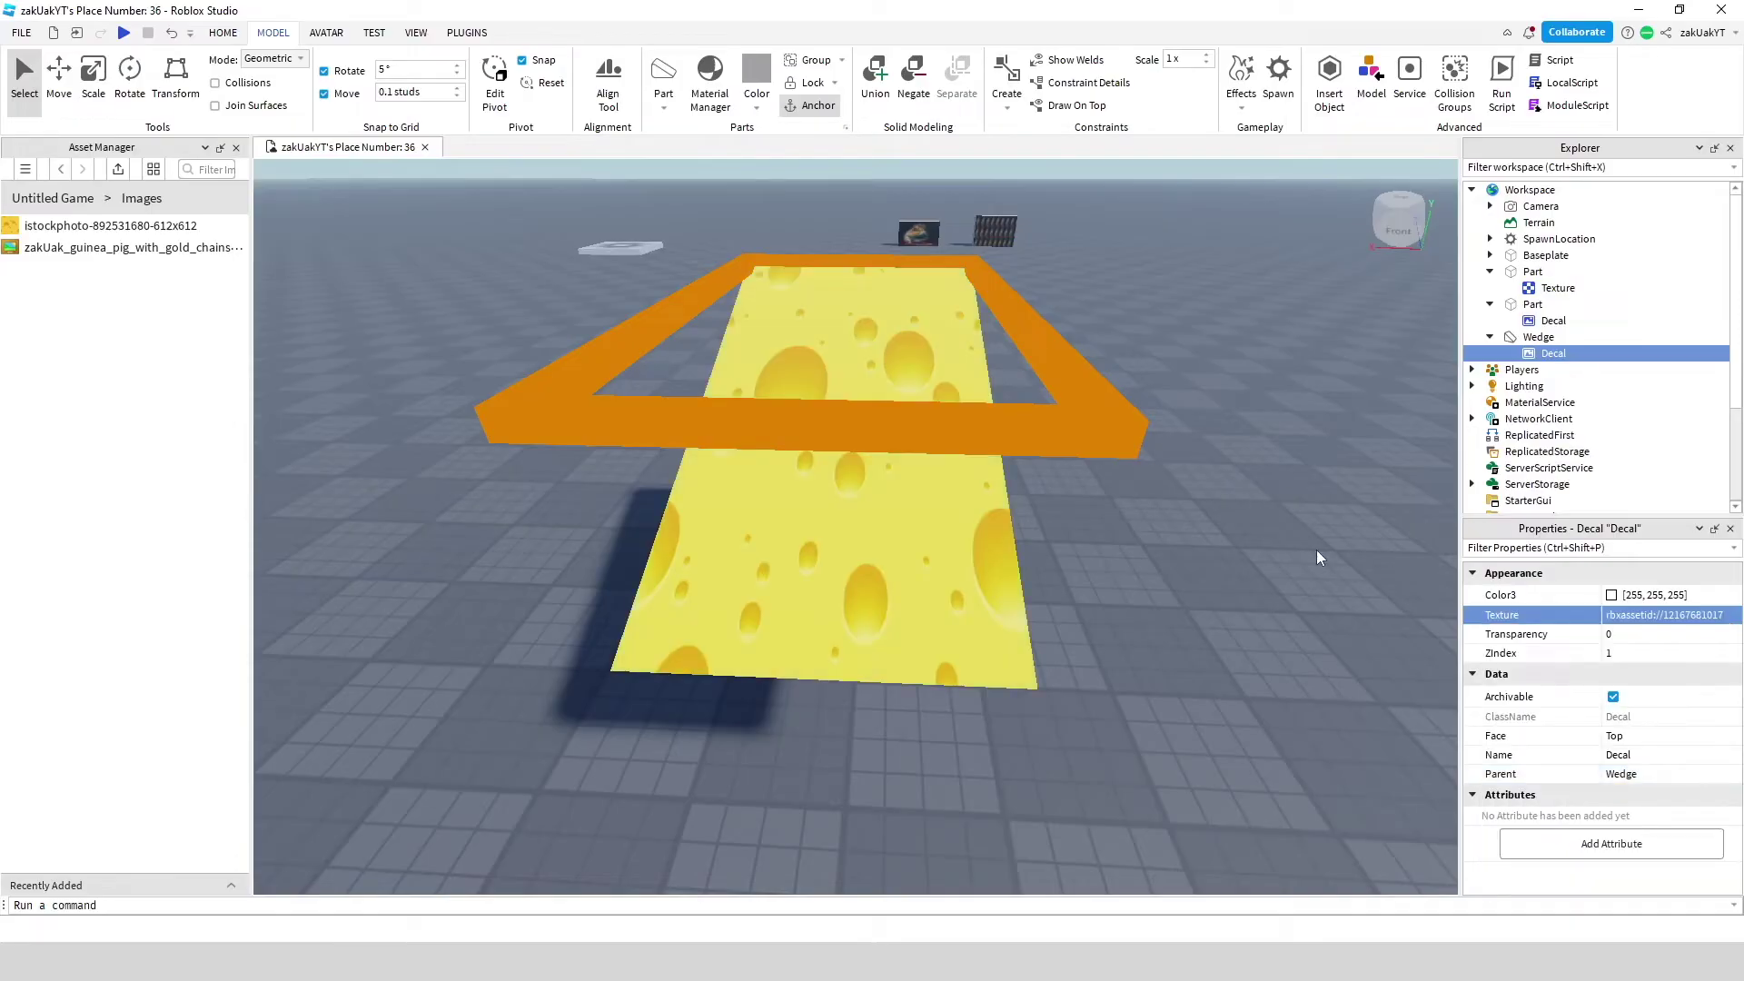
pyautogui.click(1228, 554)
pyautogui.moveTo(1229, 554); pyautogui.dragTo(1228, 554, button='right')
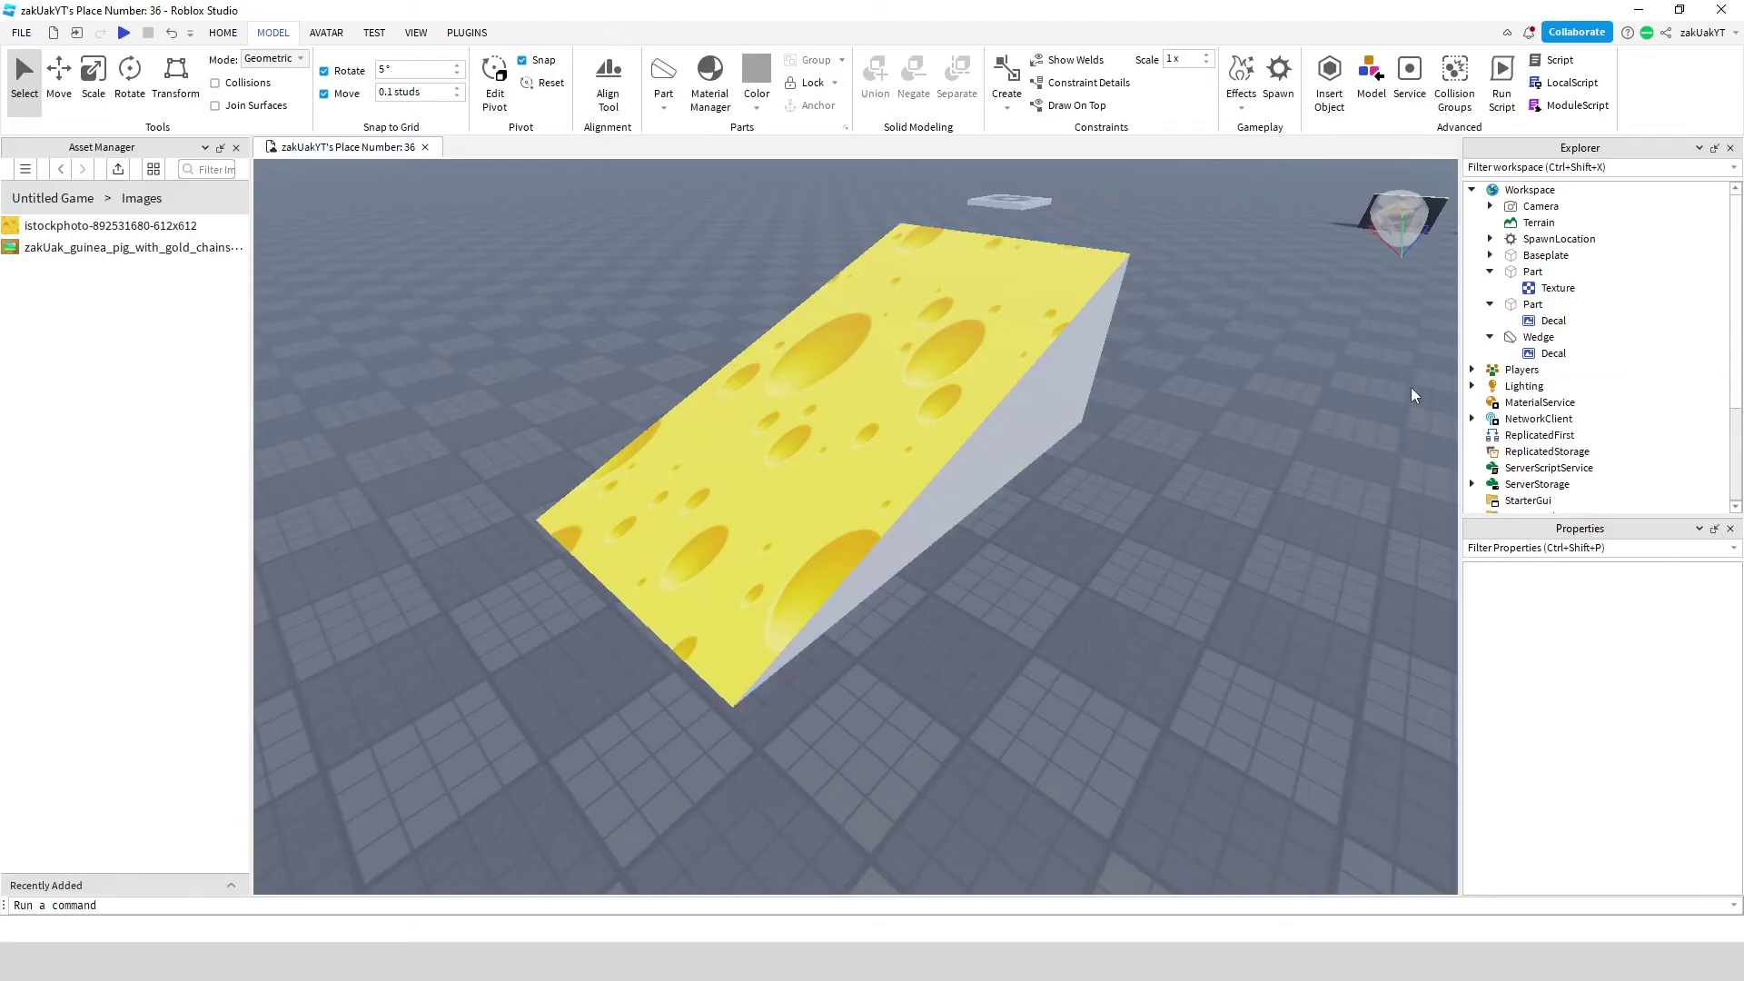
pyautogui.click(1567, 337)
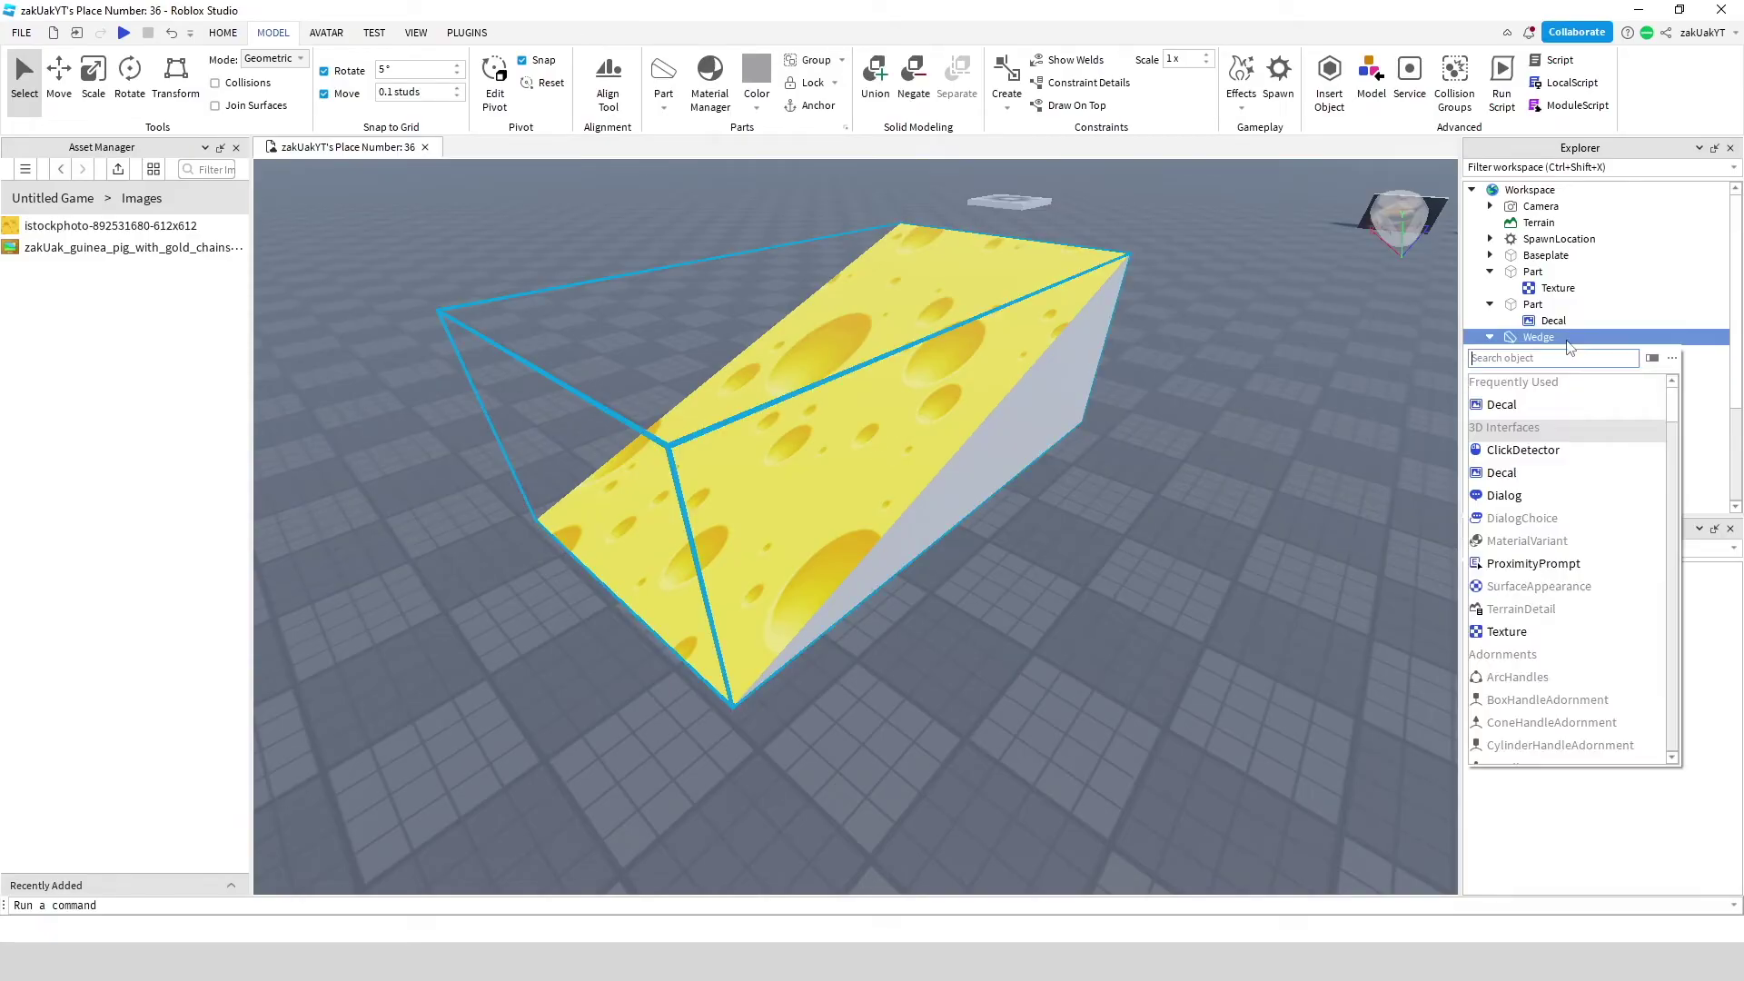
pyautogui.click(1531, 410)
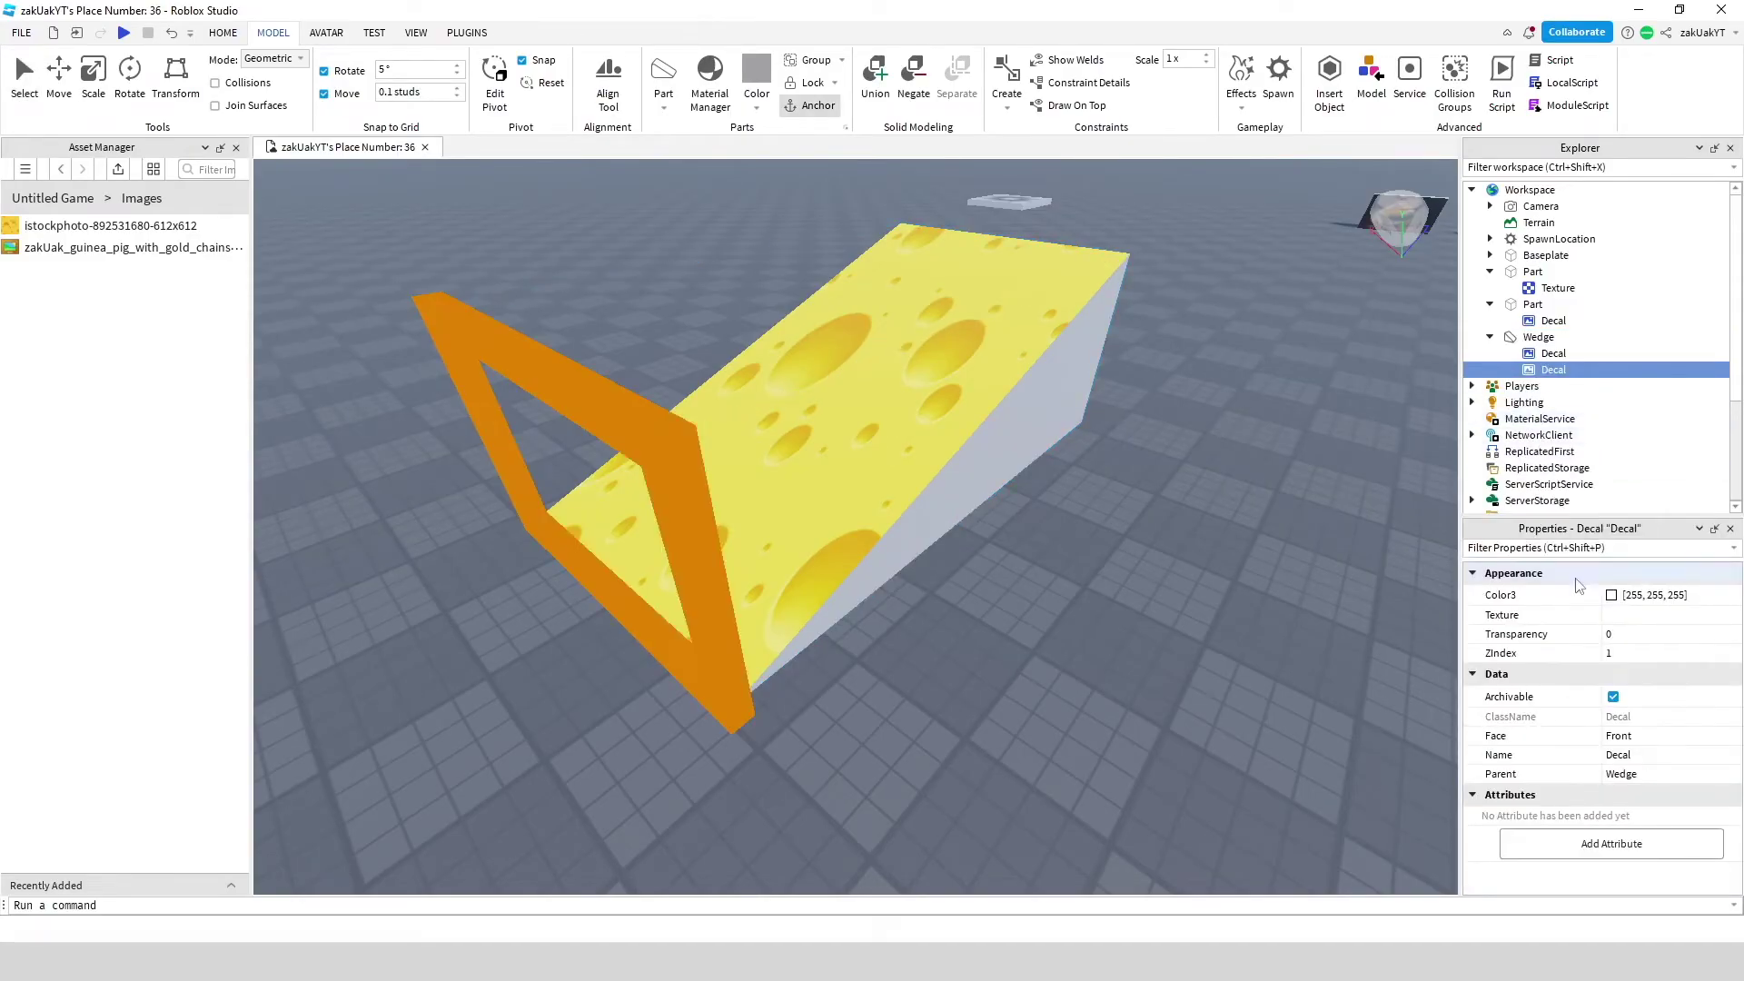
pyautogui.click(1622, 615)
pyautogui.click(1574, 788)
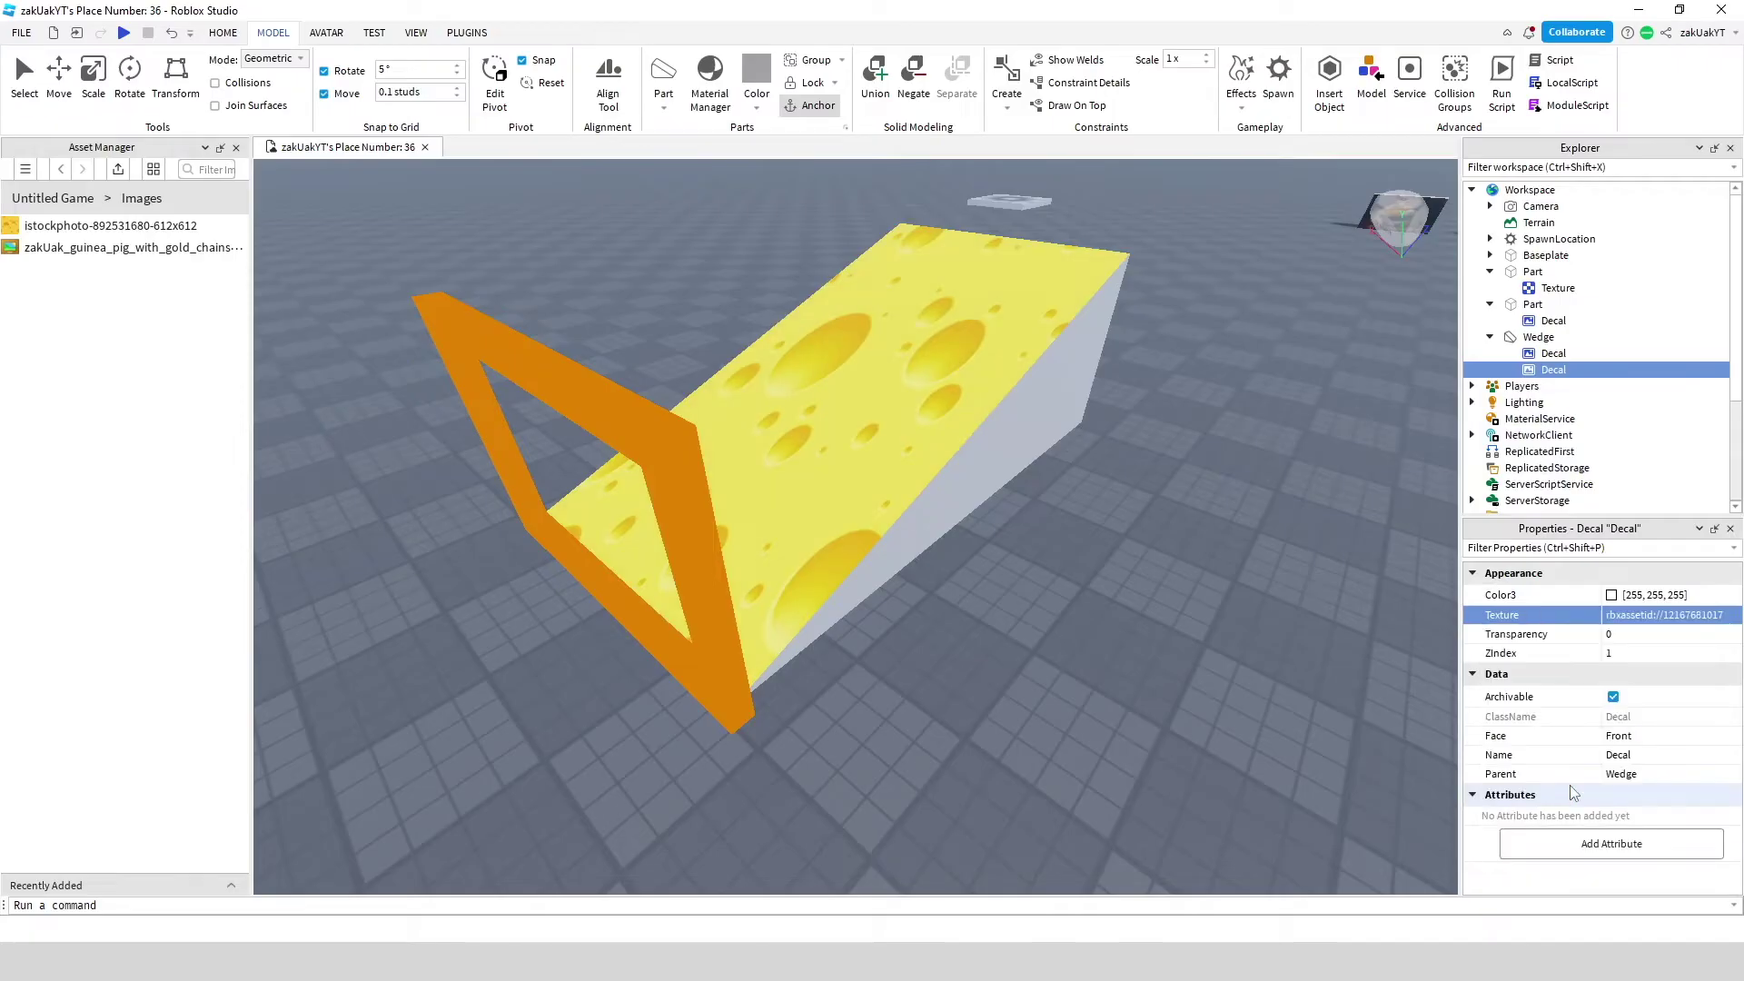
pyautogui.click(910, 550)
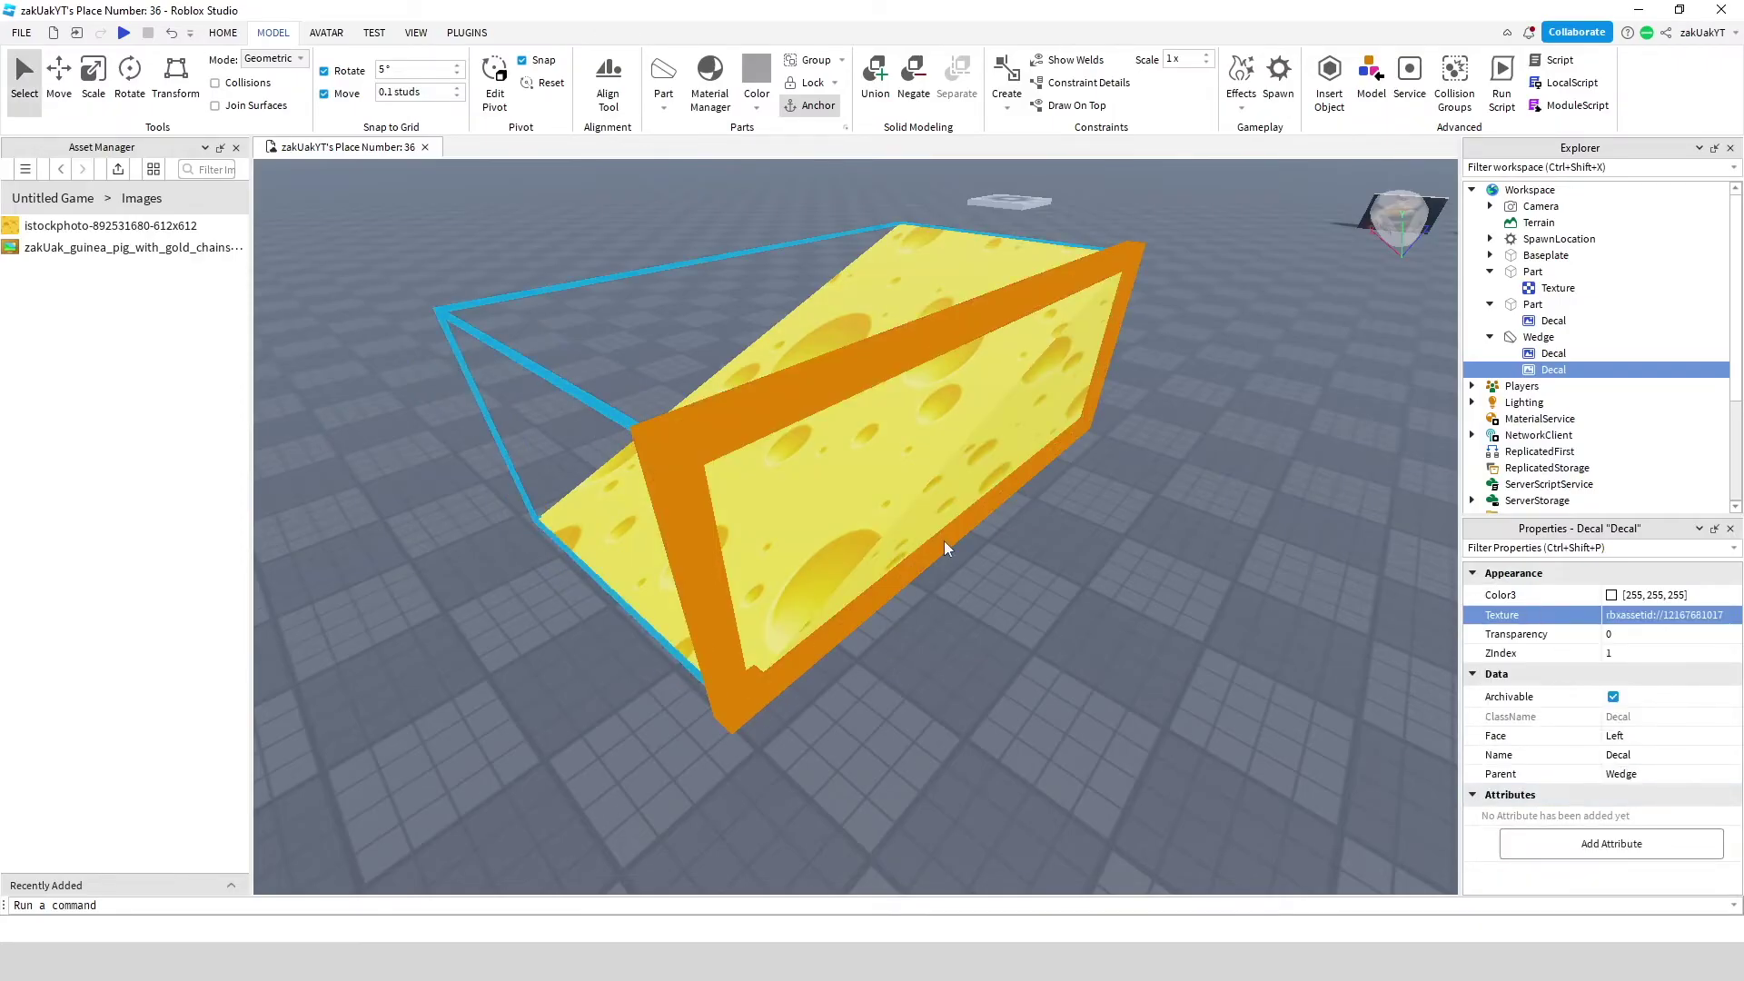
pyautogui.moveTo(944, 541); pyautogui.dragTo(961, 538, button='right')
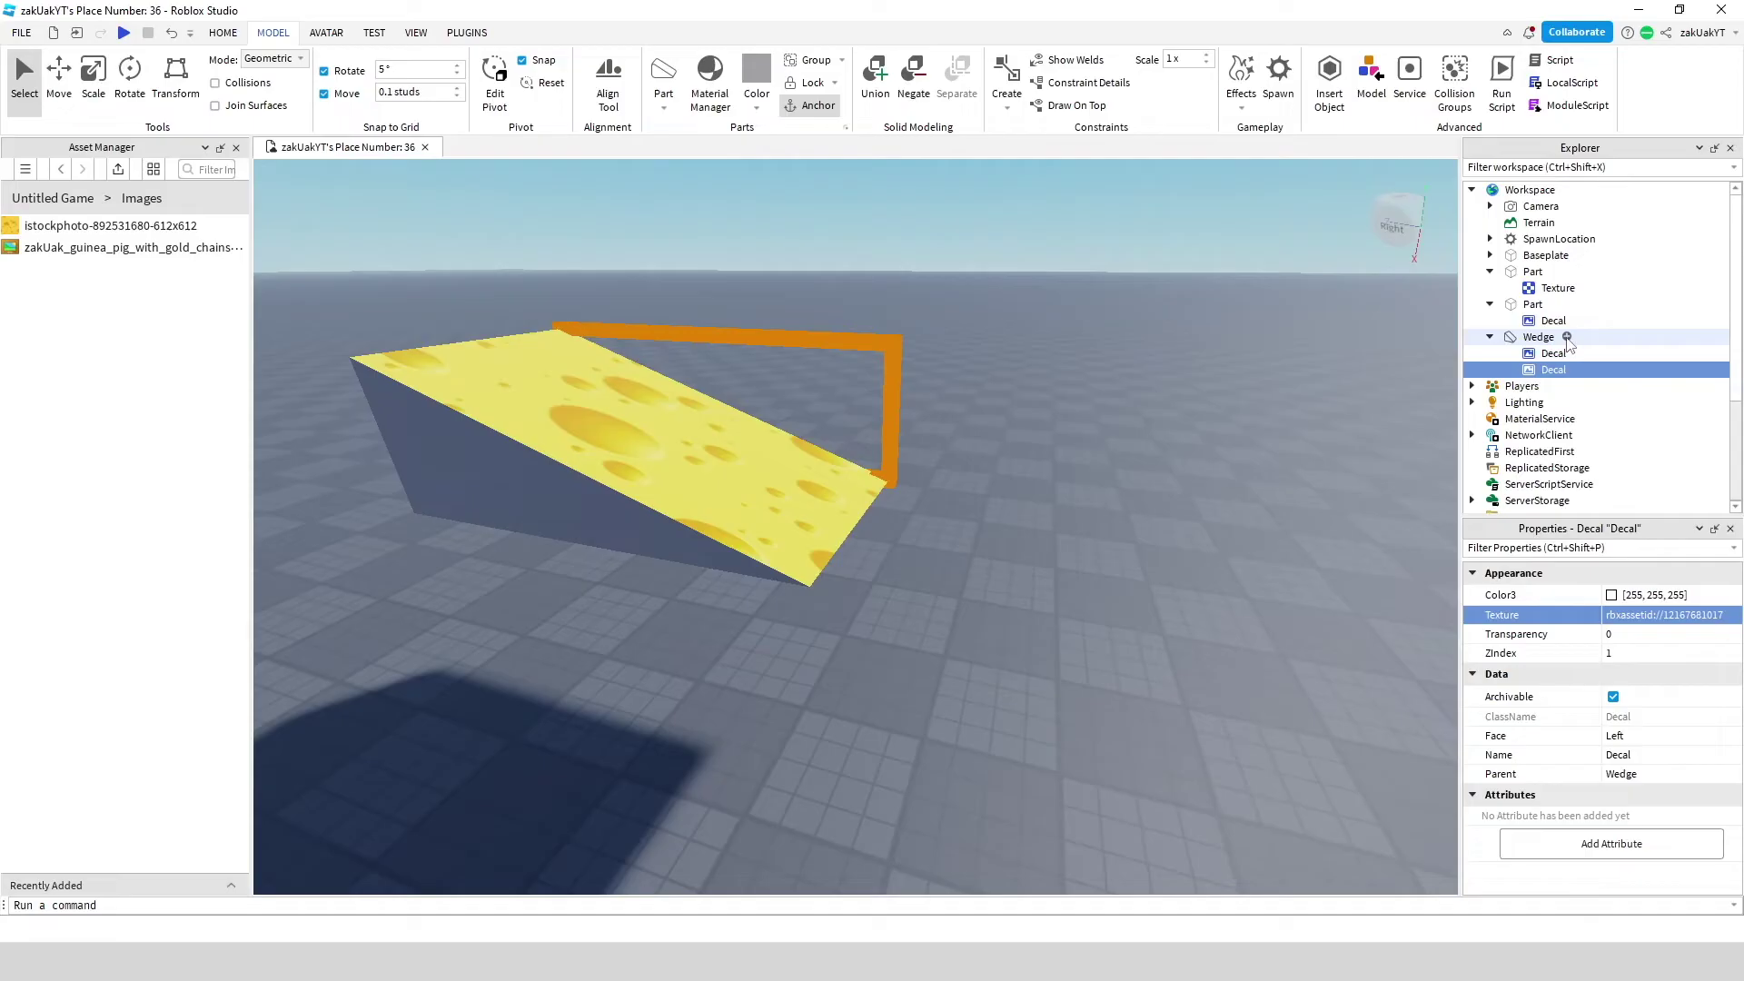
pyautogui.click(1571, 337)
pyautogui.click(1545, 405)
pyautogui.click(1667, 615)
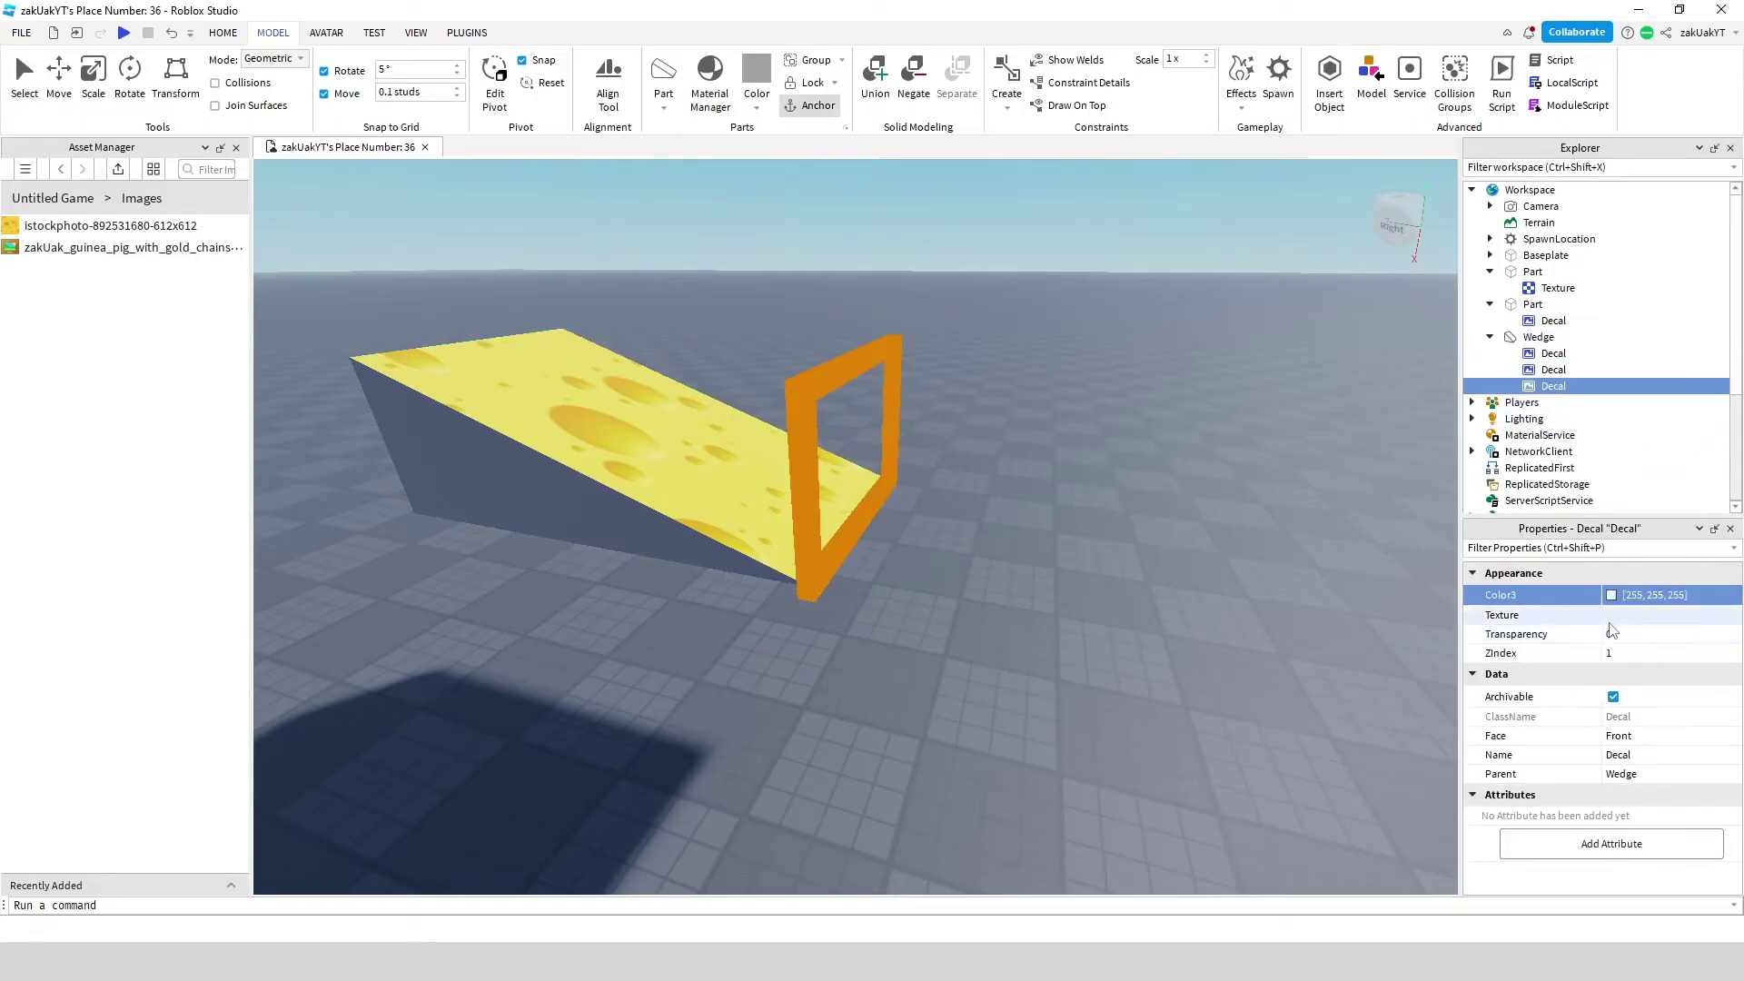
pyautogui.click(1543, 779)
pyautogui.moveTo(766, 632); pyautogui.dragTo(557, 494)
pyautogui.moveTo(557, 494); pyautogui.dragTo(697, 494, button='right')
pyautogui.scroll(5, 681, 502)
pyautogui.scroll(-10, 690, 507)
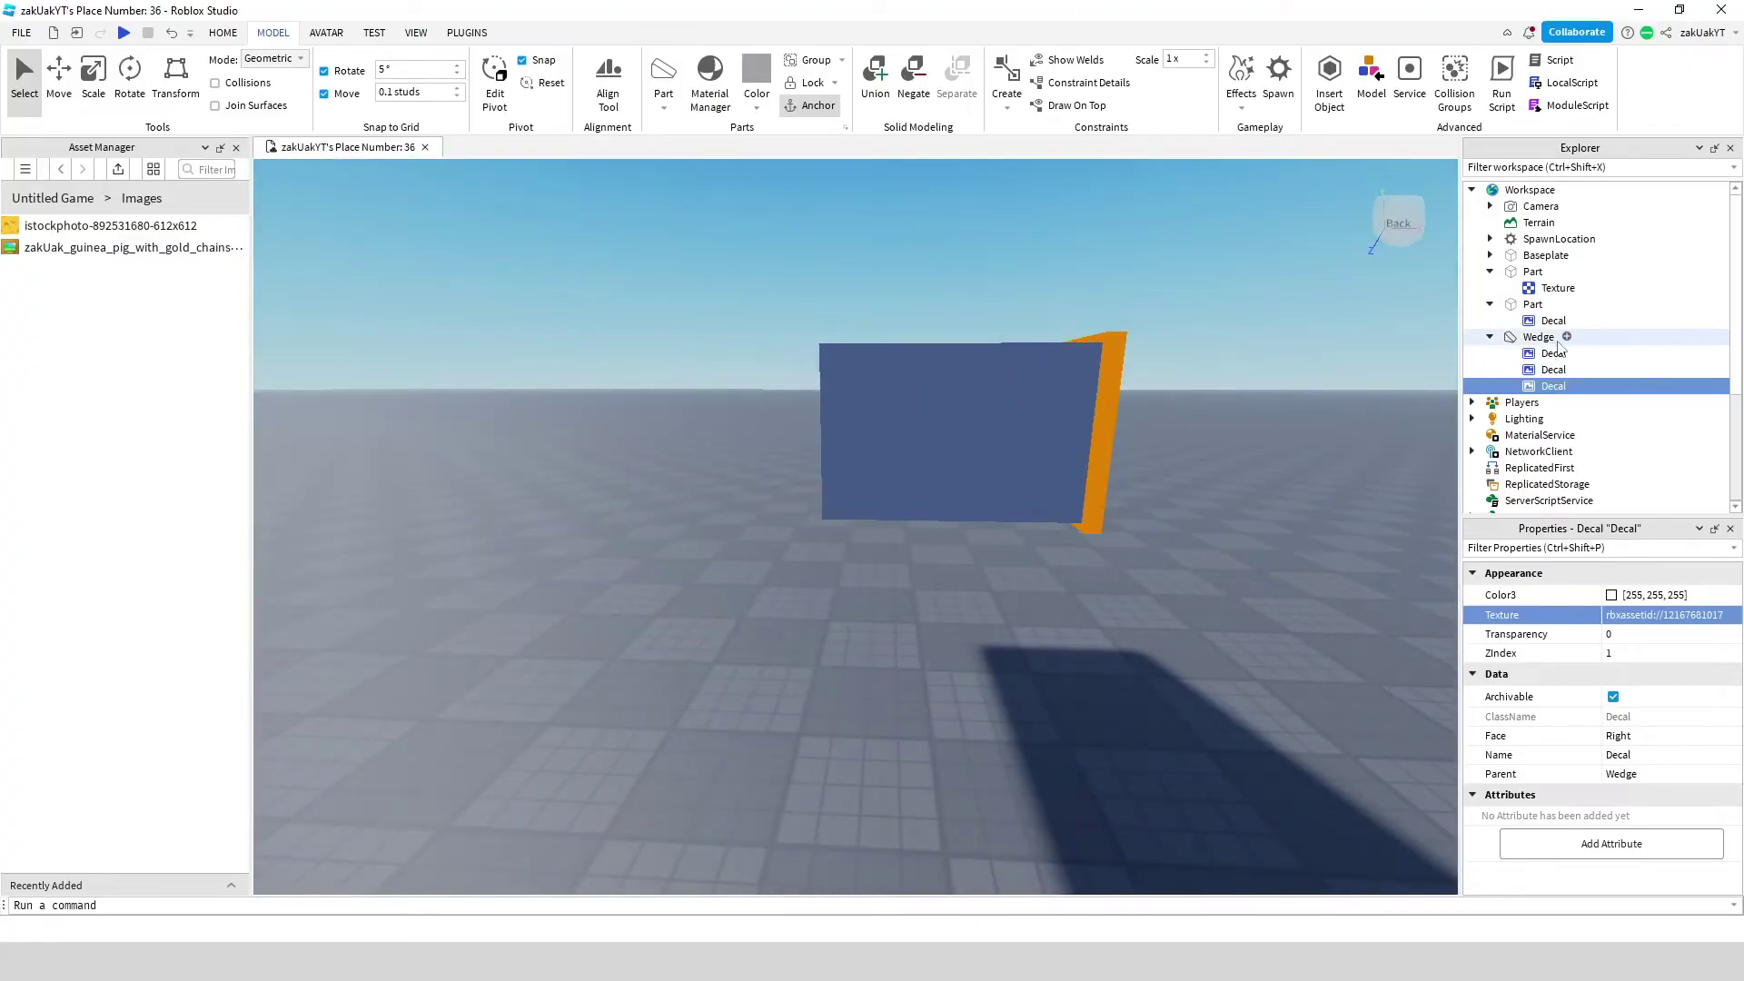
pyautogui.click(1567, 336)
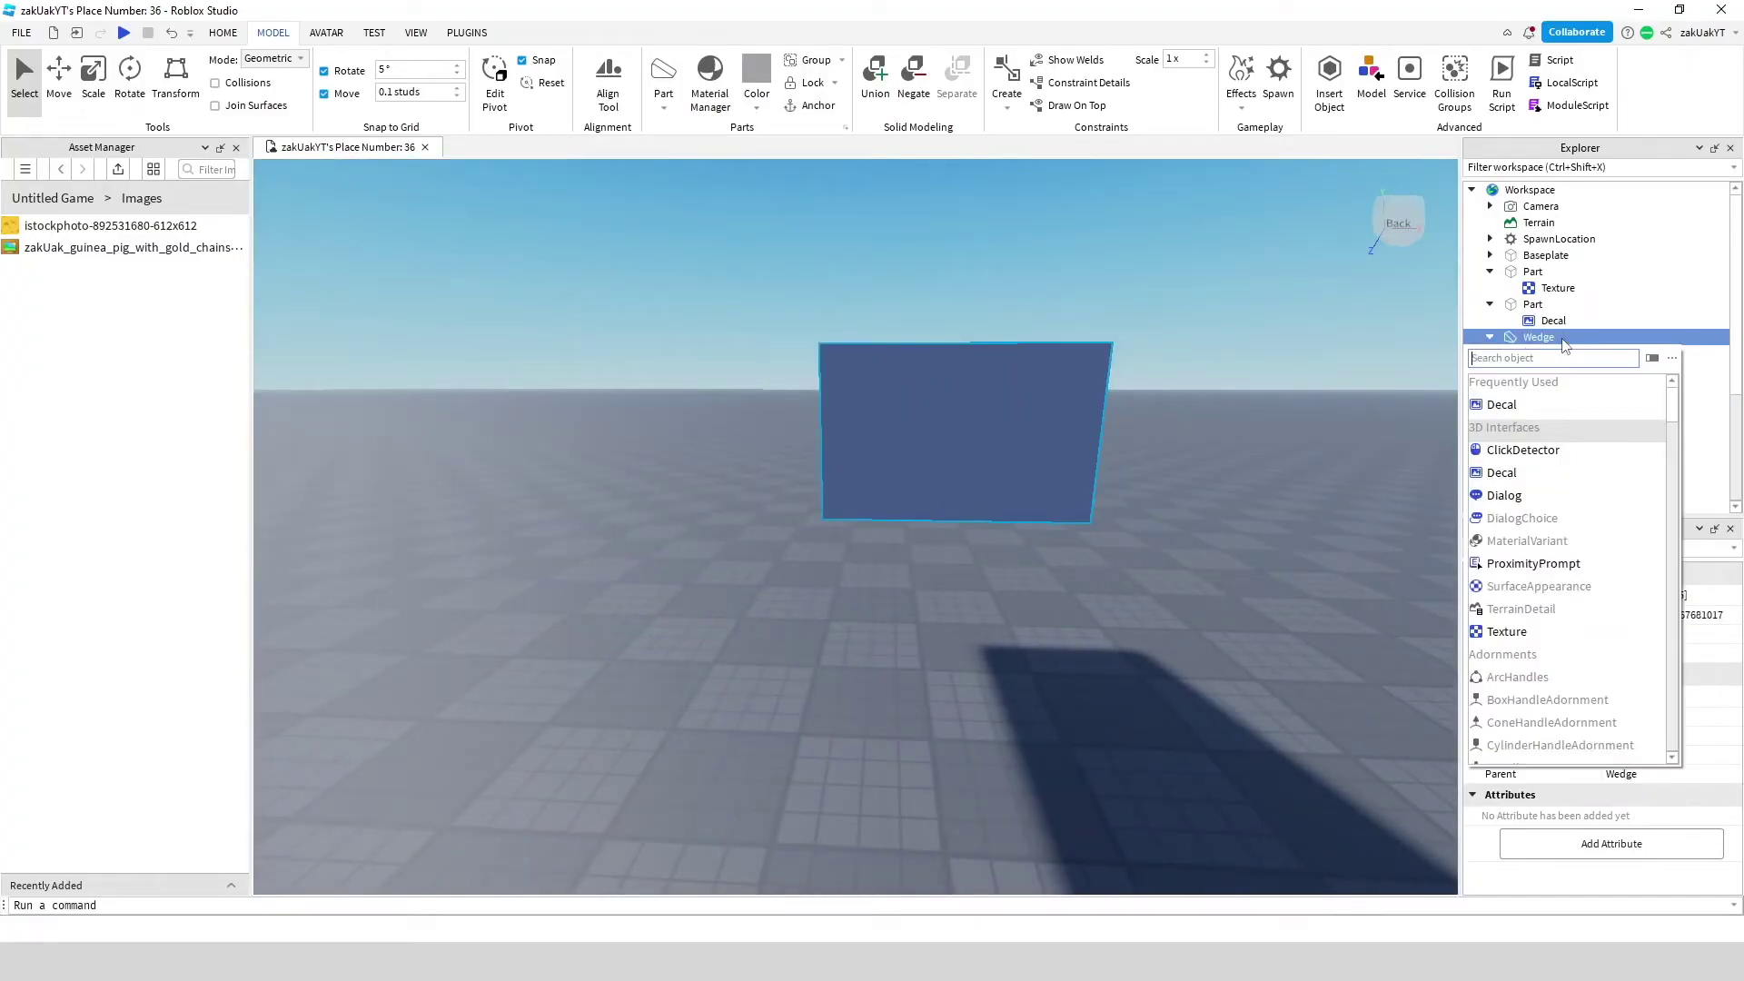
pyautogui.click(1553, 416)
pyautogui.click(1635, 615)
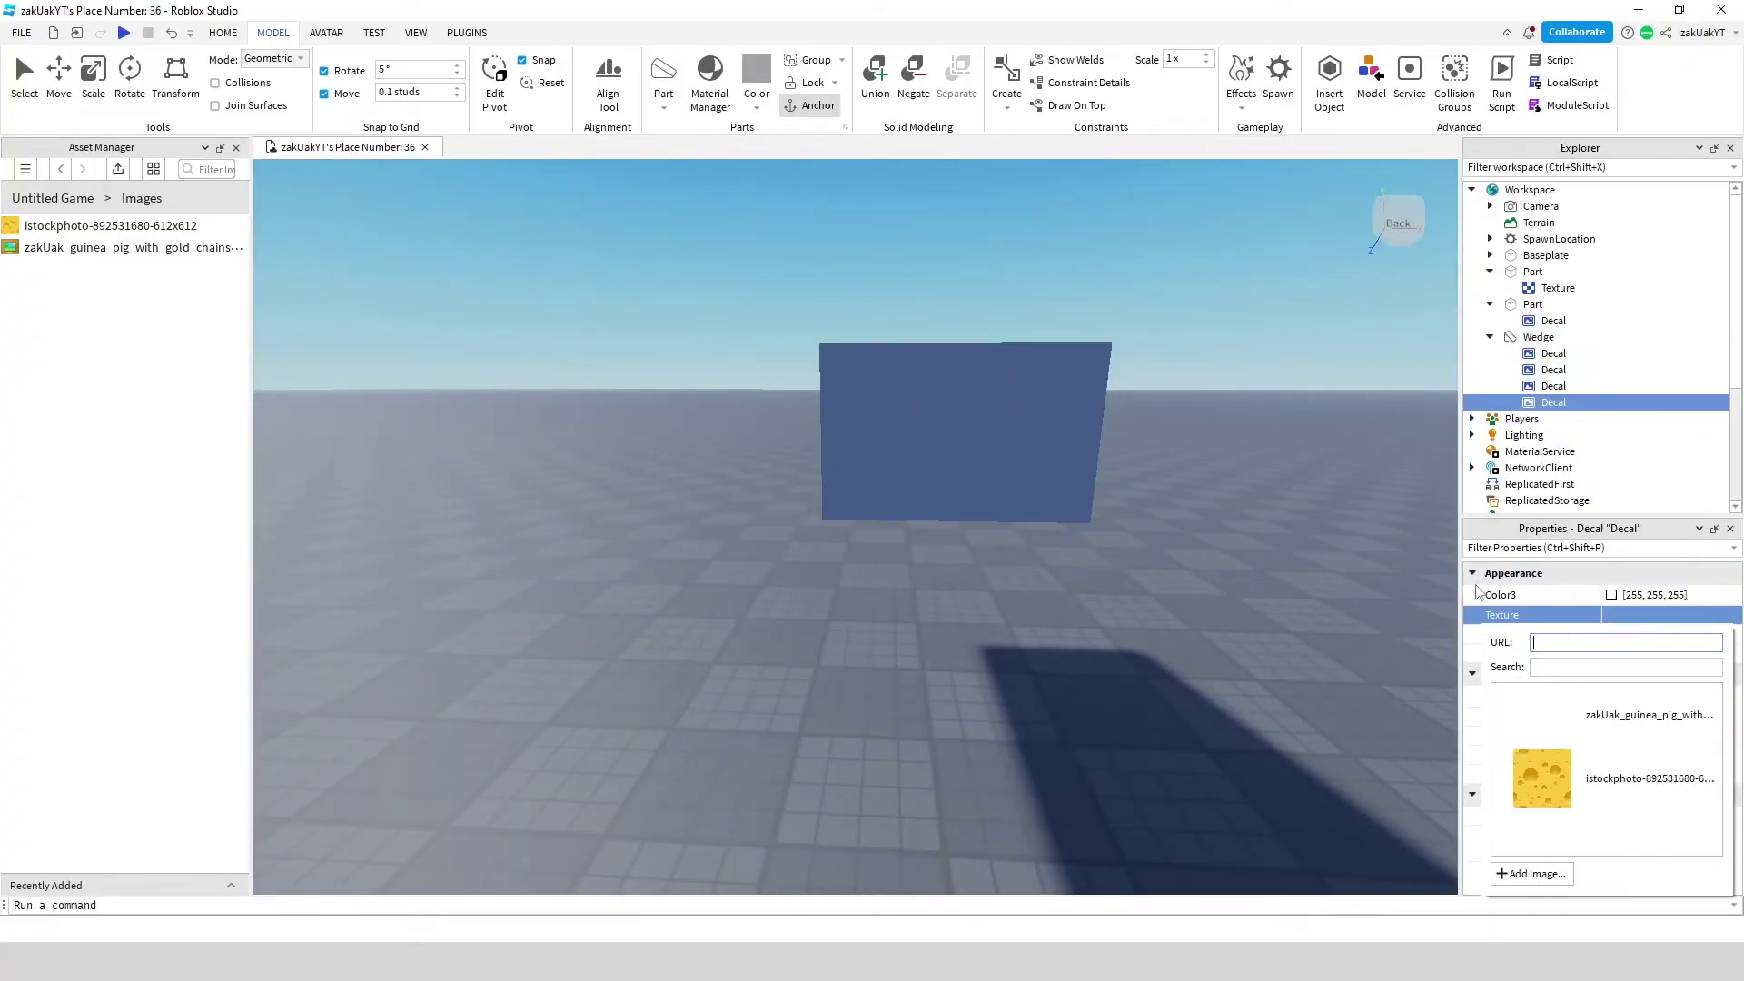
pyautogui.click(1545, 725)
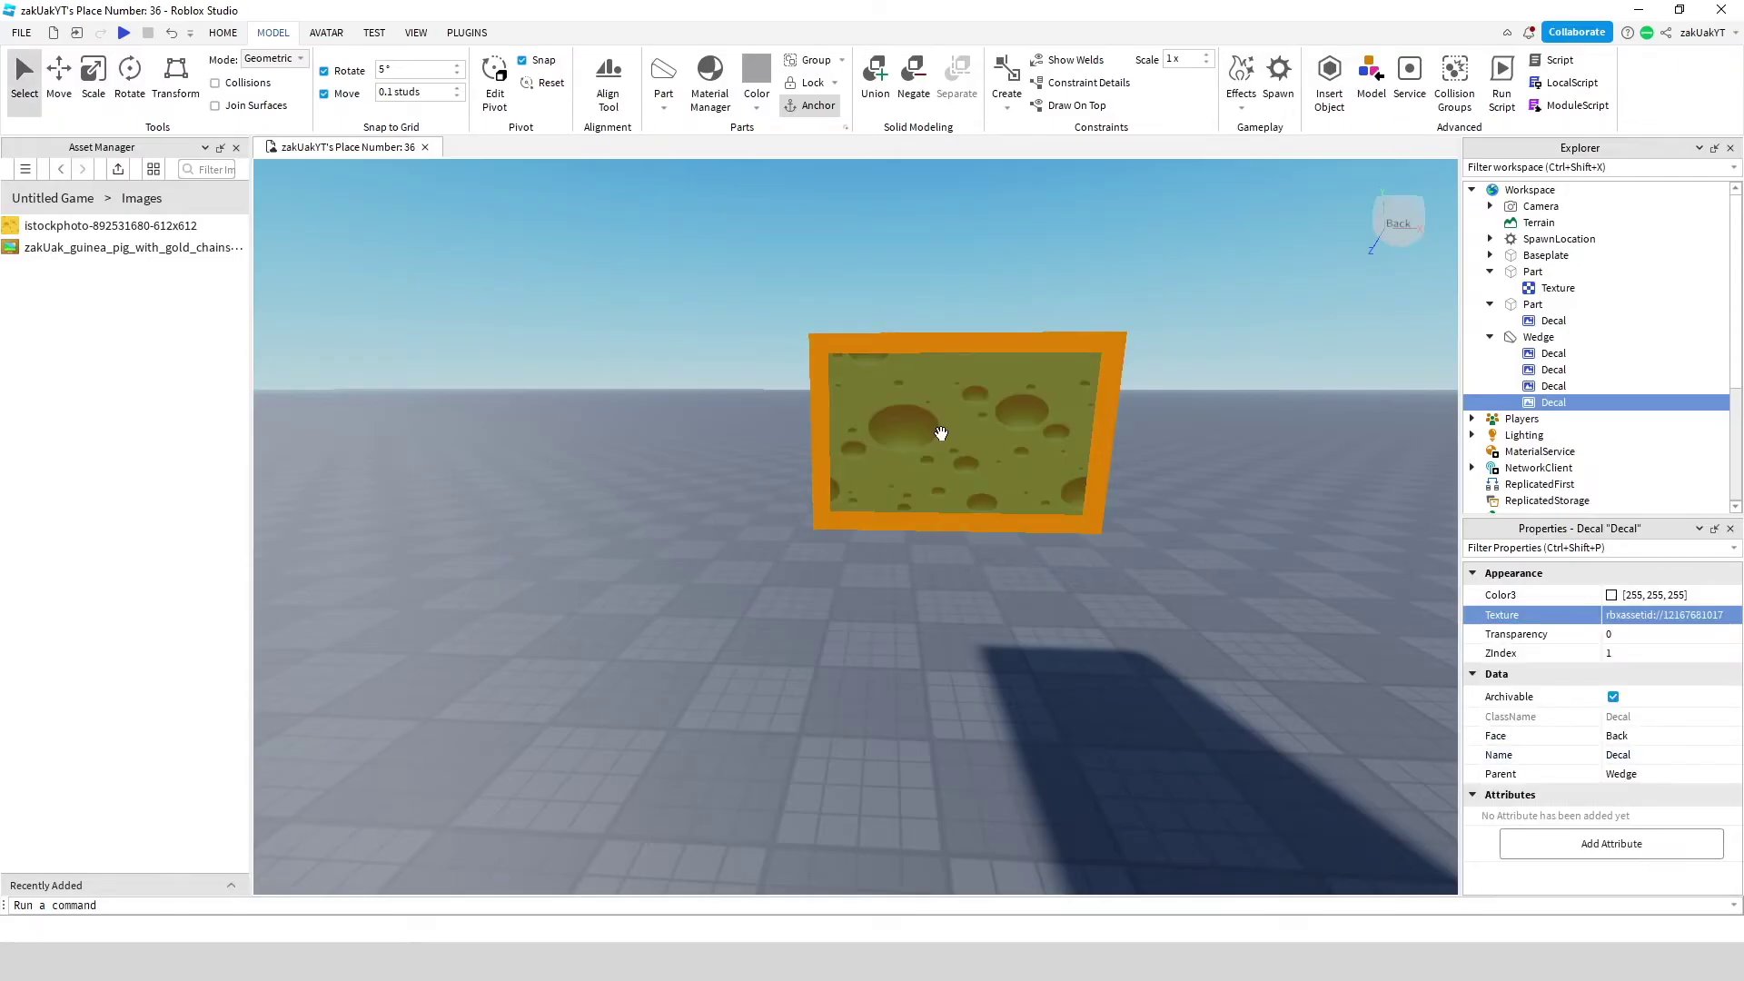
pyautogui.moveTo(787, 444); pyautogui.dragTo(786, 445, button='right')
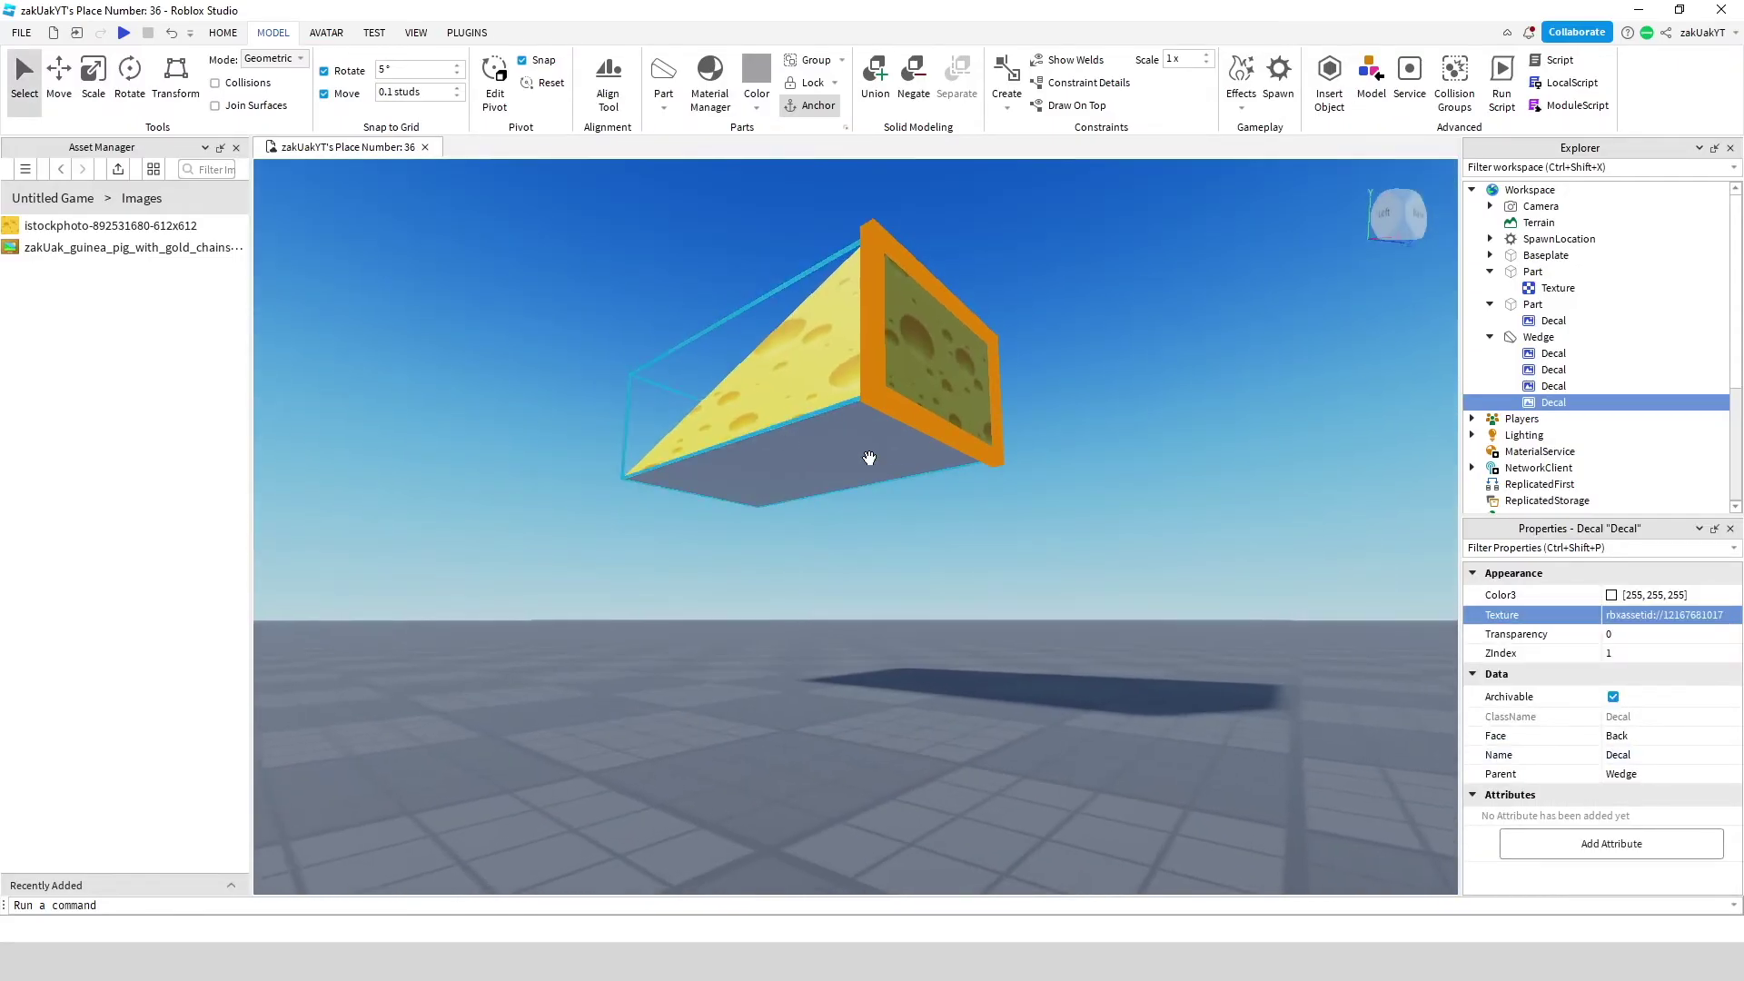
pyautogui.click(1567, 336)
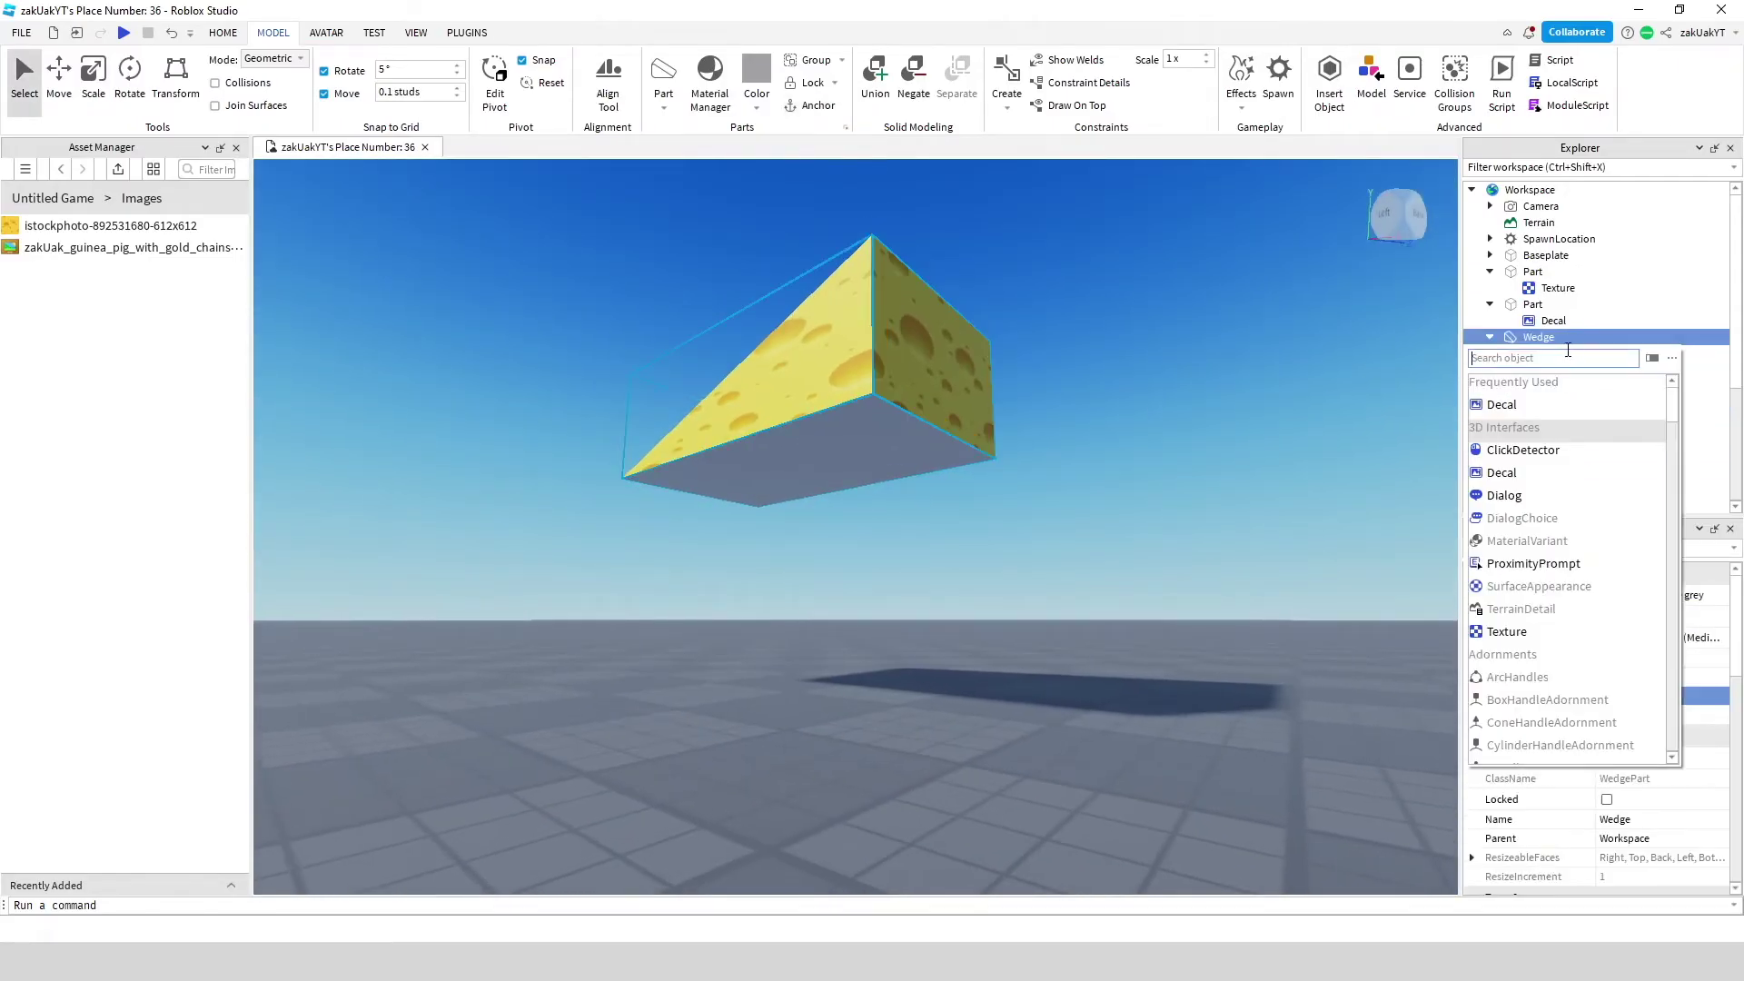
pyautogui.click(1527, 404)
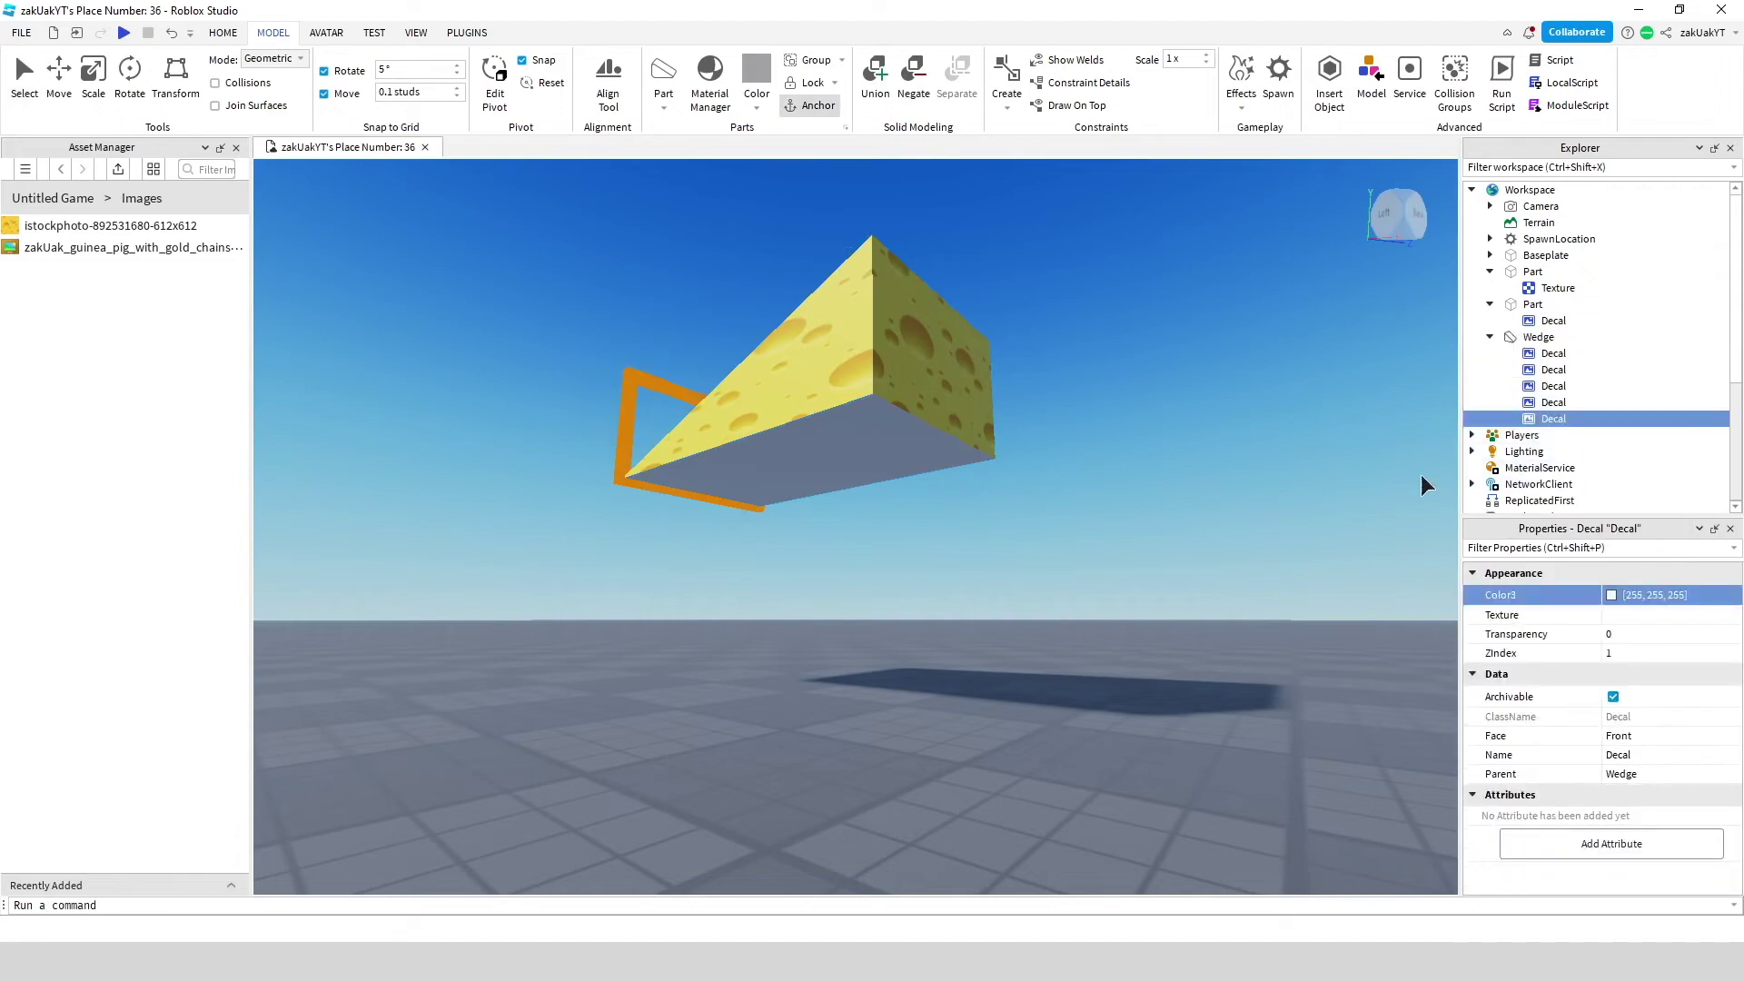
pyautogui.click(1585, 615)
pyautogui.click(1549, 774)
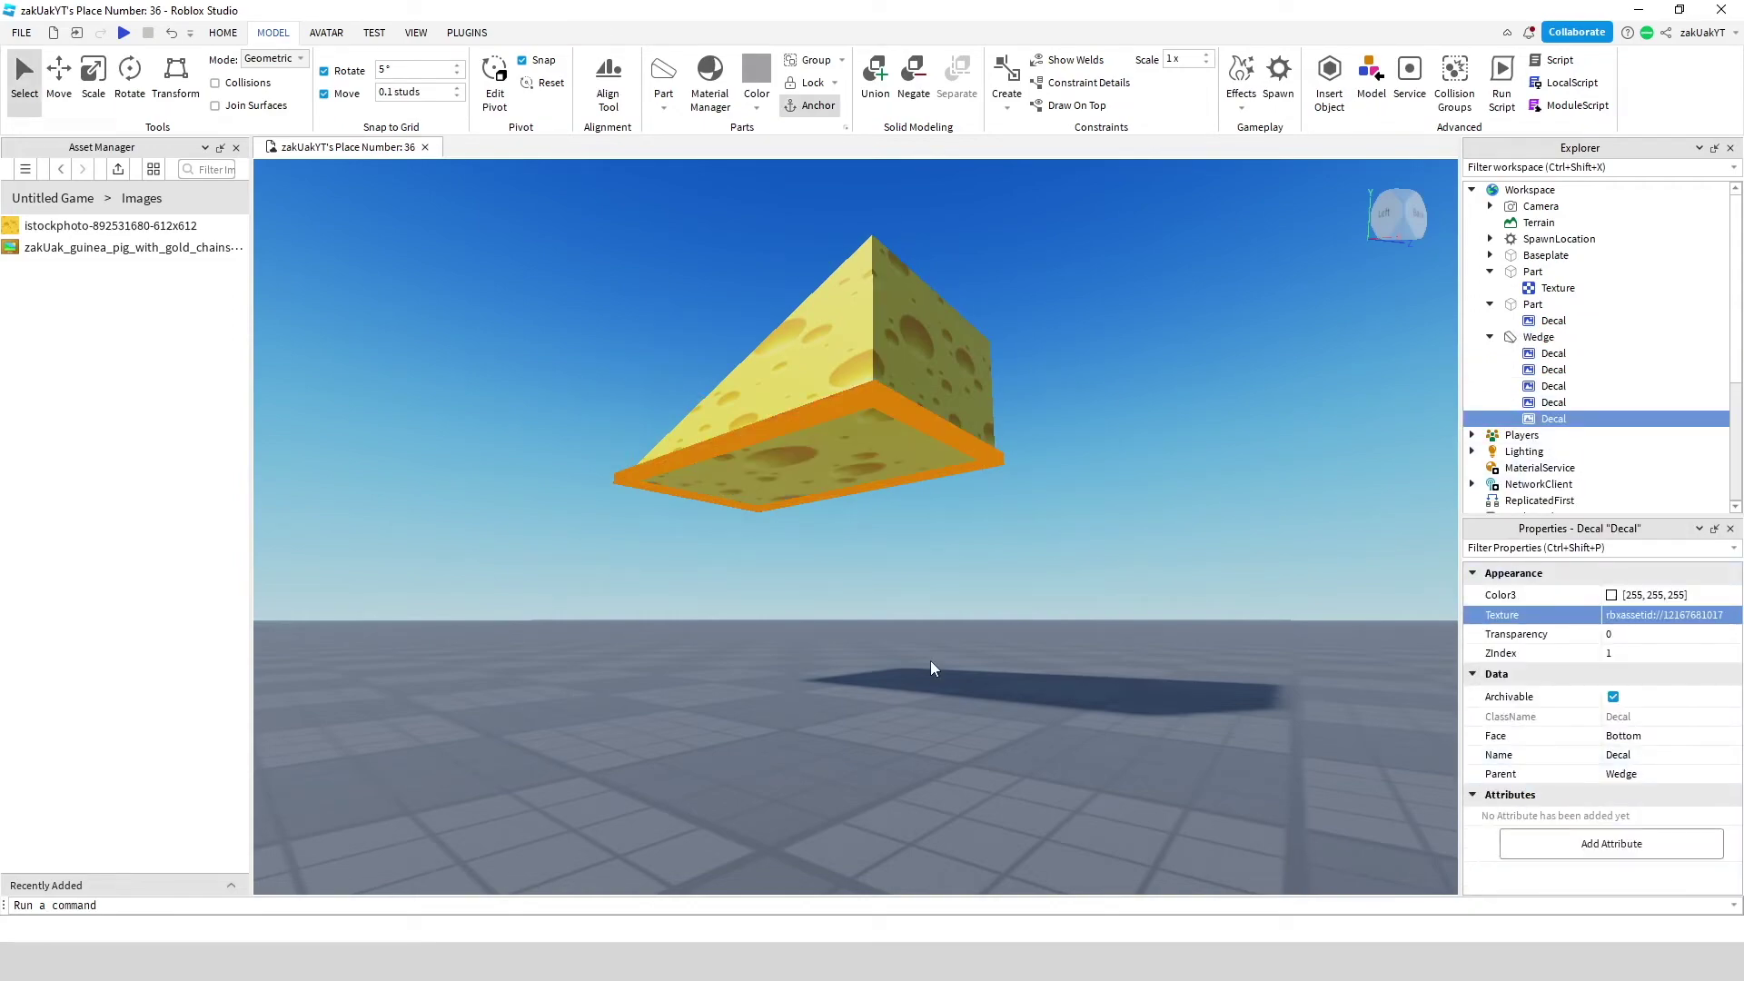
pyautogui.moveTo(806, 522); pyautogui.dragTo(807, 521, button='right')
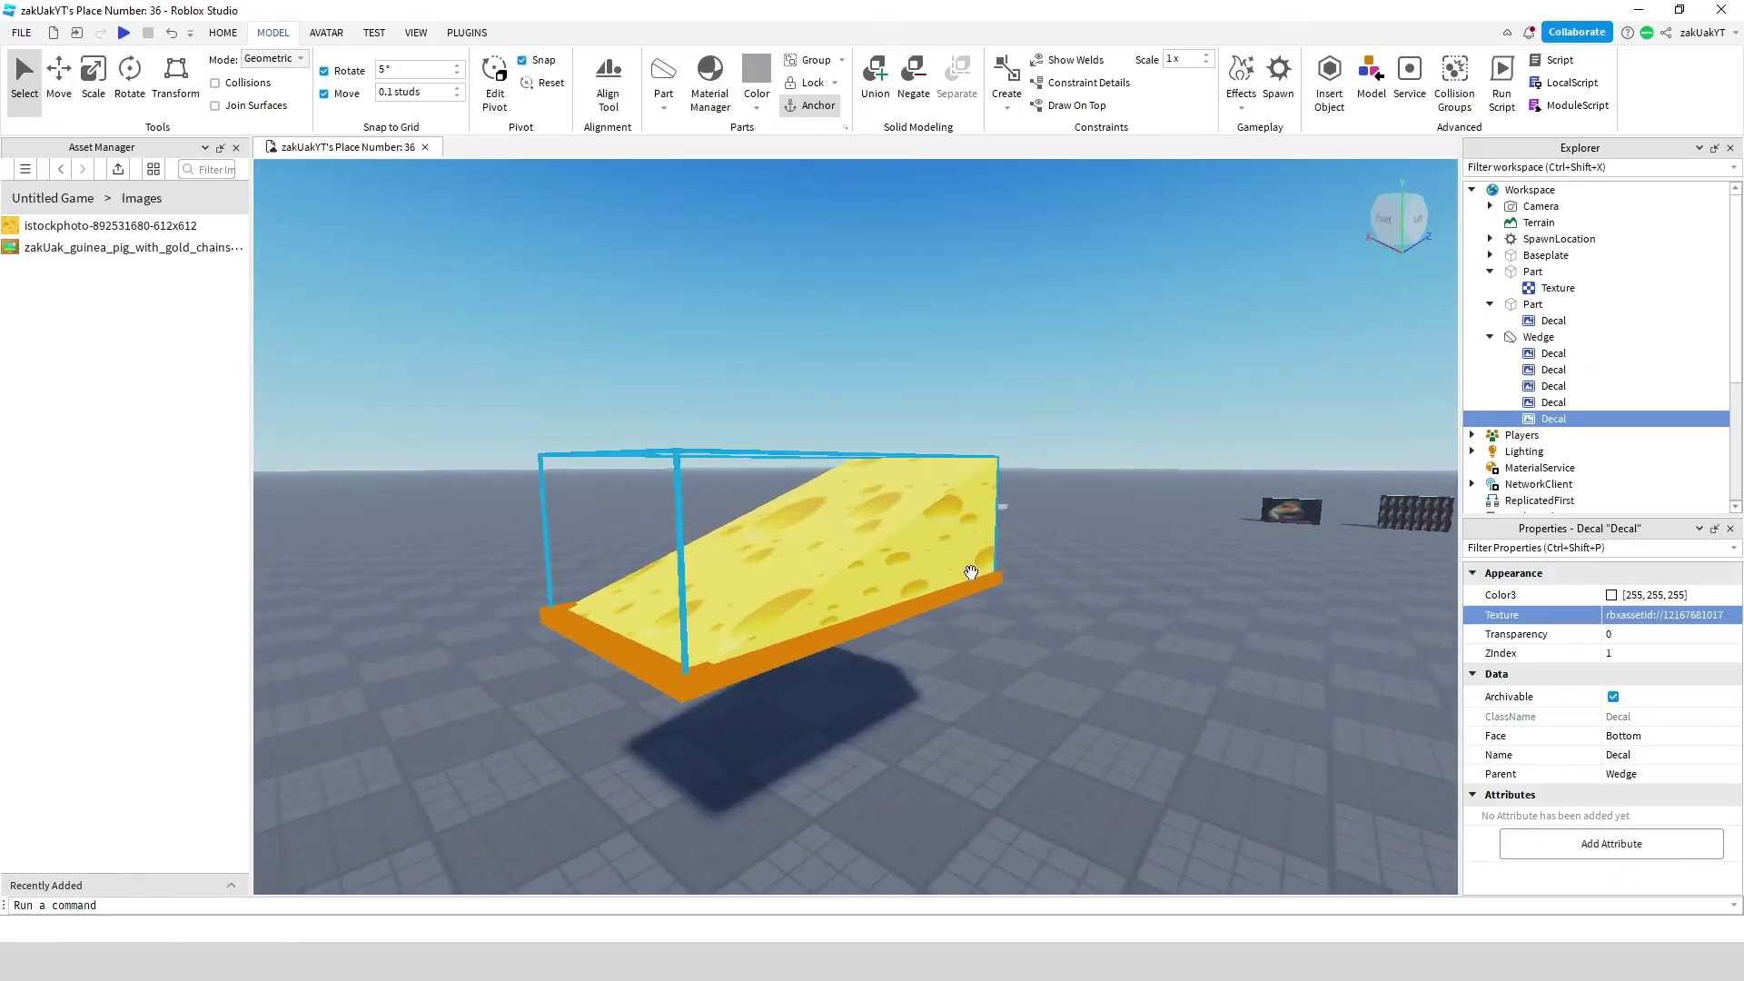
pyautogui.click(1088, 634)
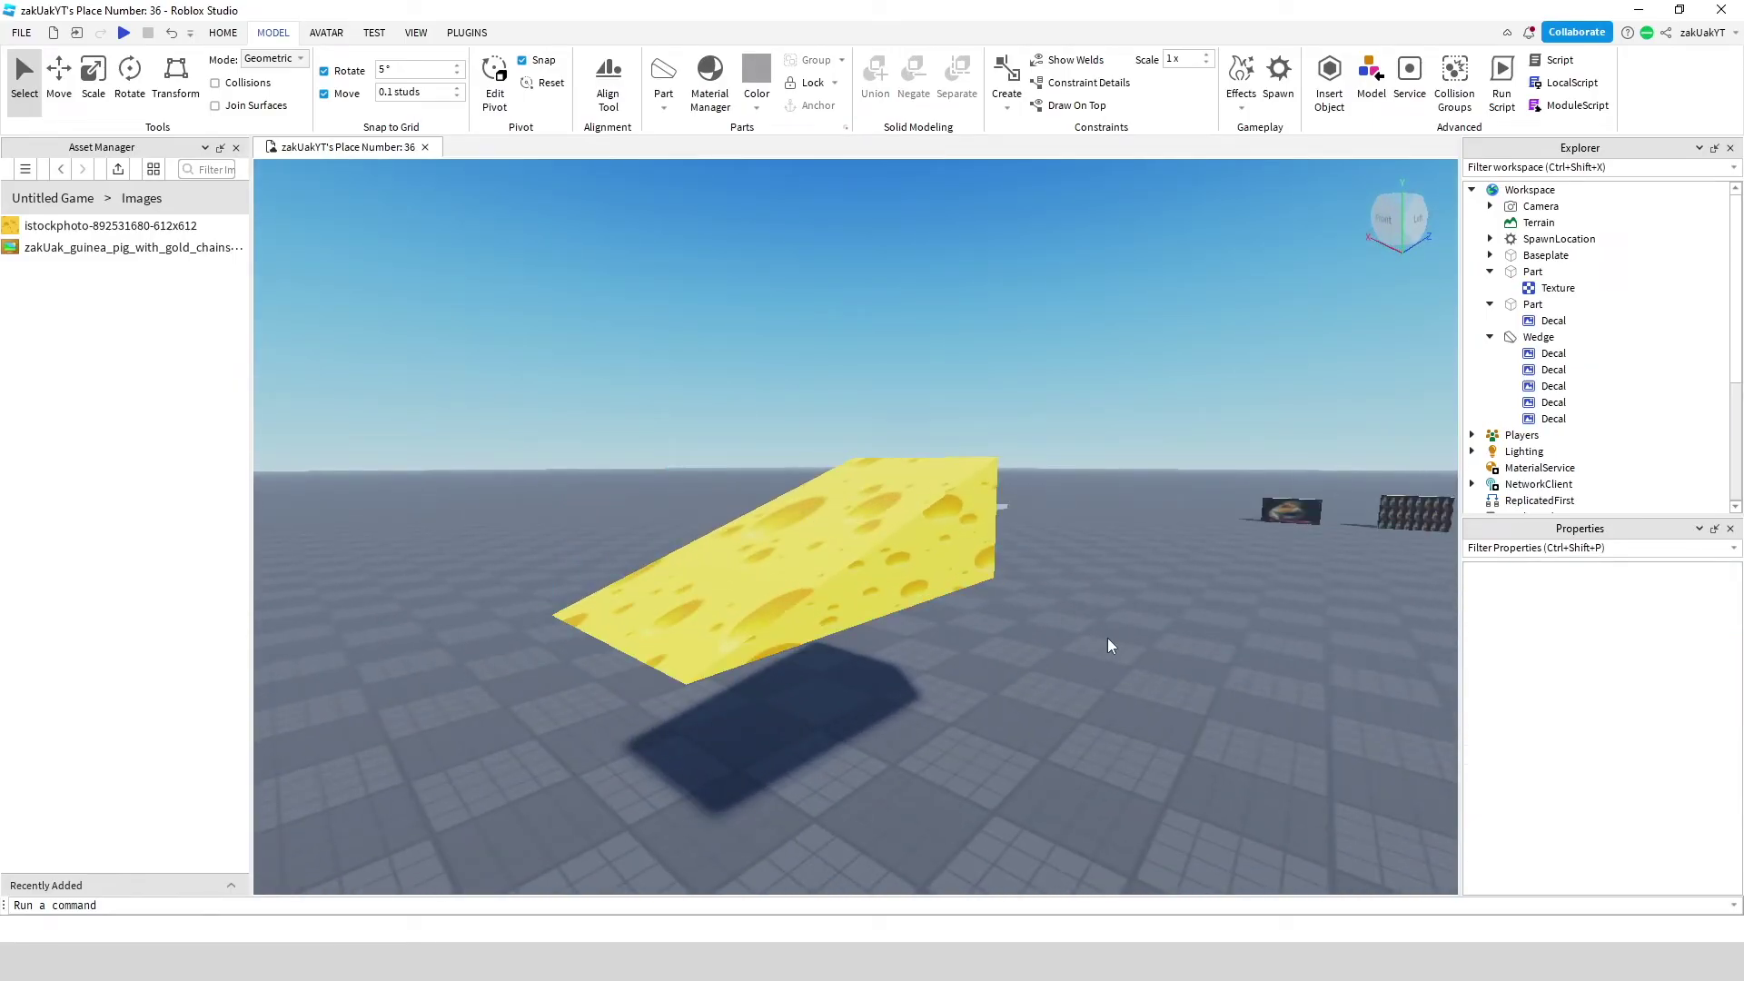
# - Tint the decal on the wedge's Top face by setting its Color3 to the yellow 255, 228, 120, and deselect it
pyautogui.moveTo(856, 564); pyautogui.dragTo(1308, 597, button='right')
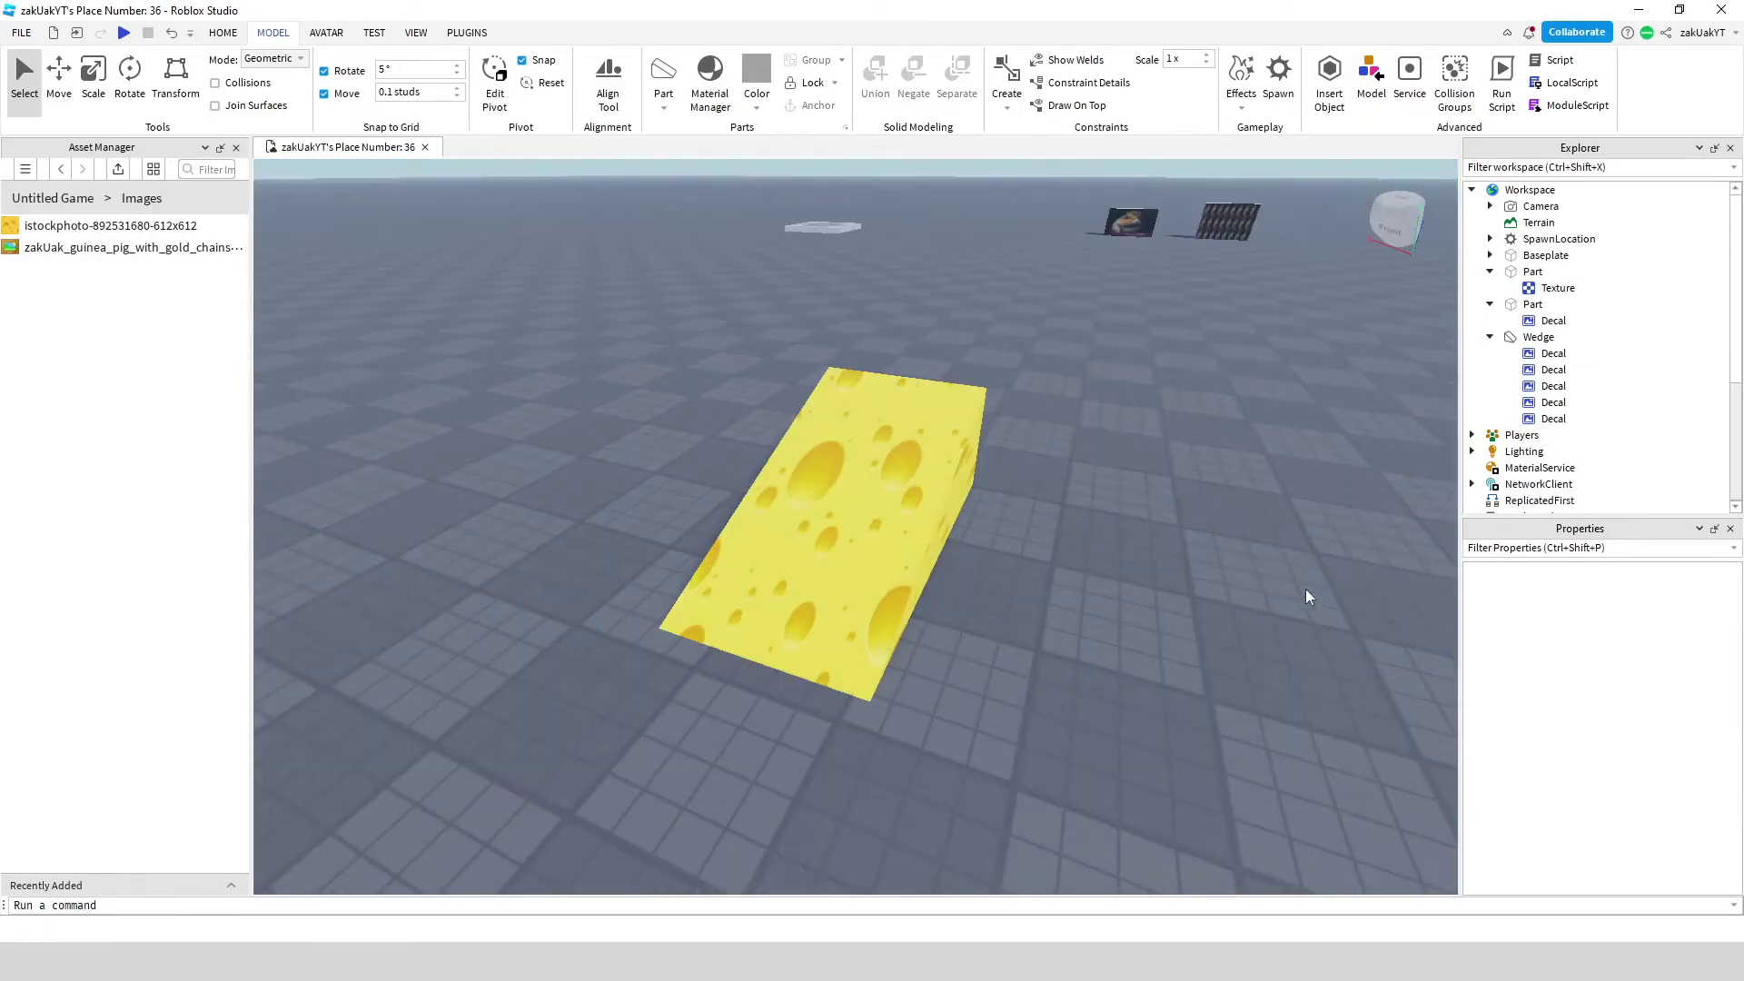
pyautogui.click(1549, 353)
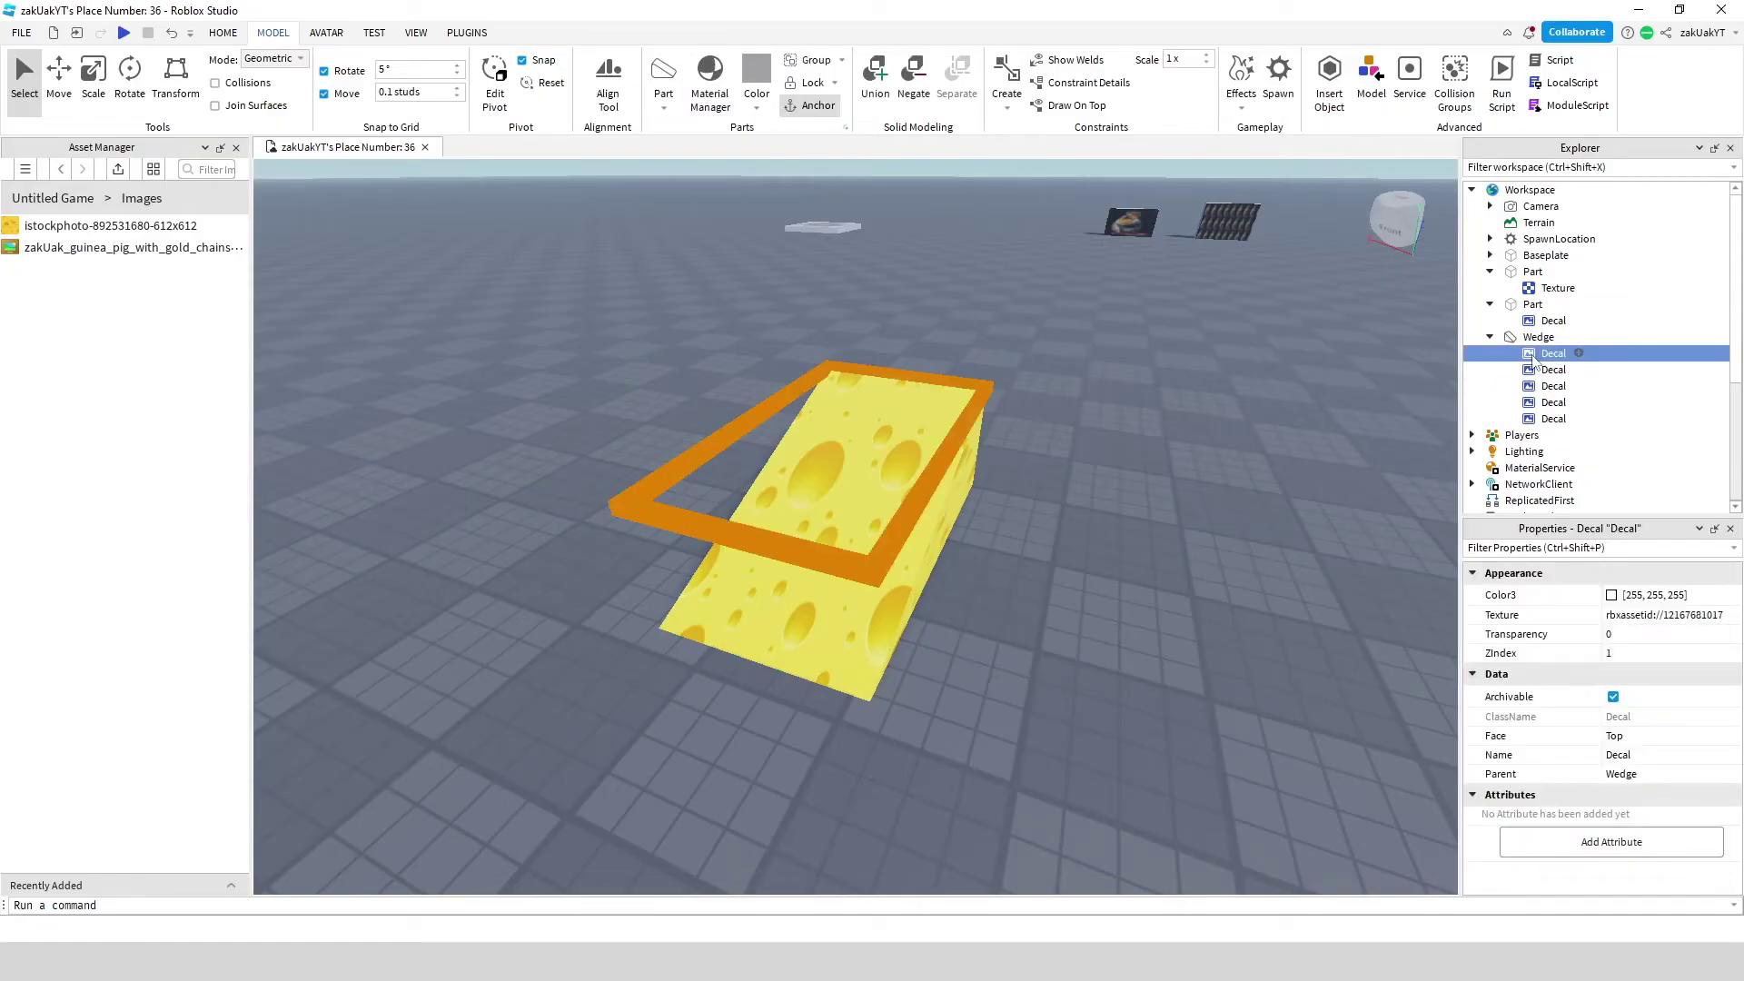
pyautogui.click(1612, 598)
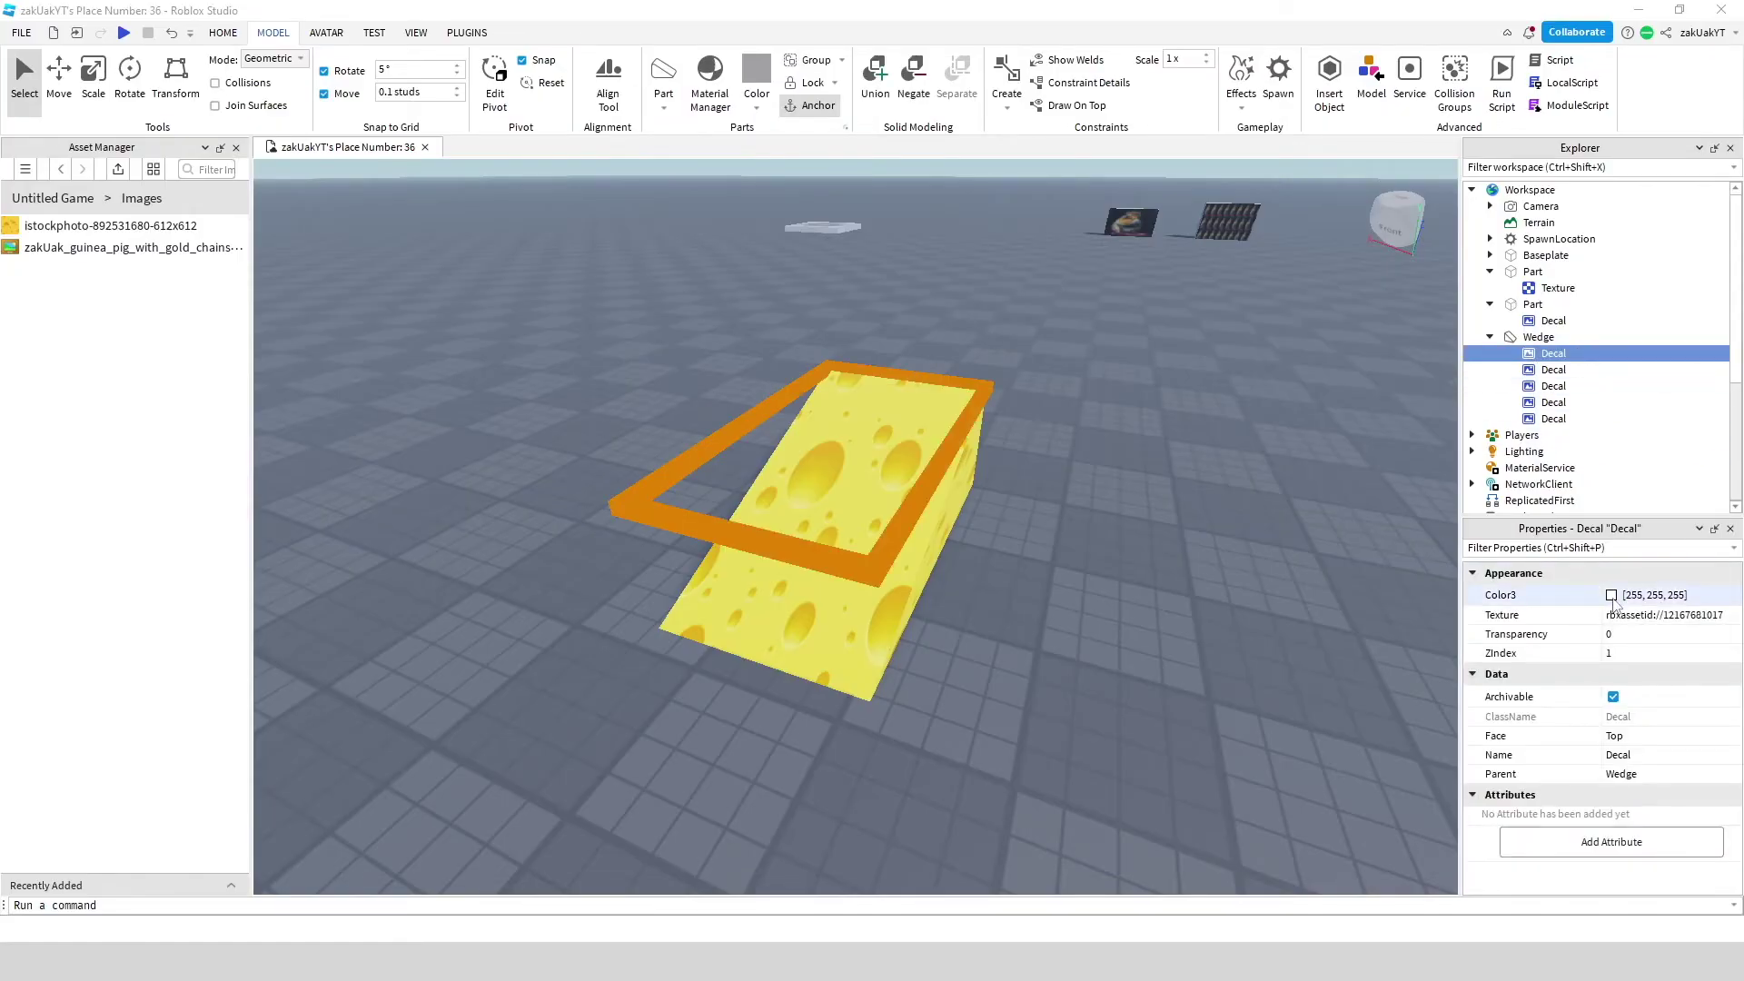
pyautogui.moveTo(893, 295); pyautogui.dragTo(1328, 317)
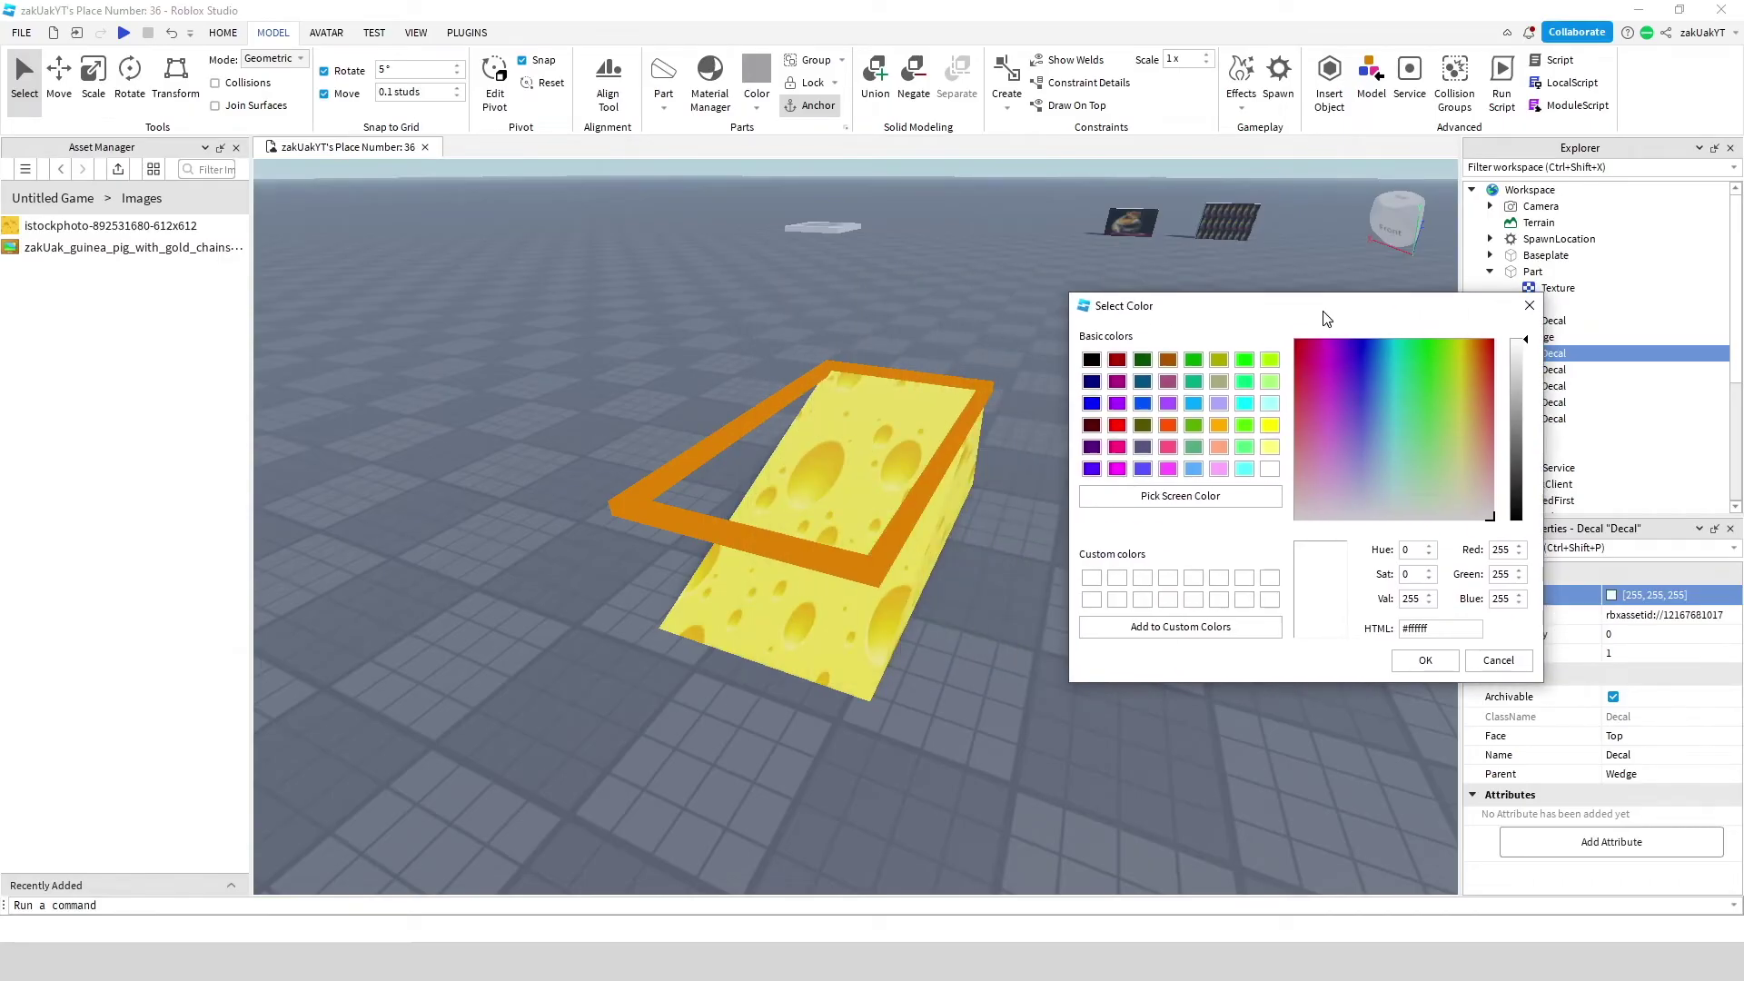
pyautogui.moveTo(1372, 372); pyautogui.dragTo(1467, 427)
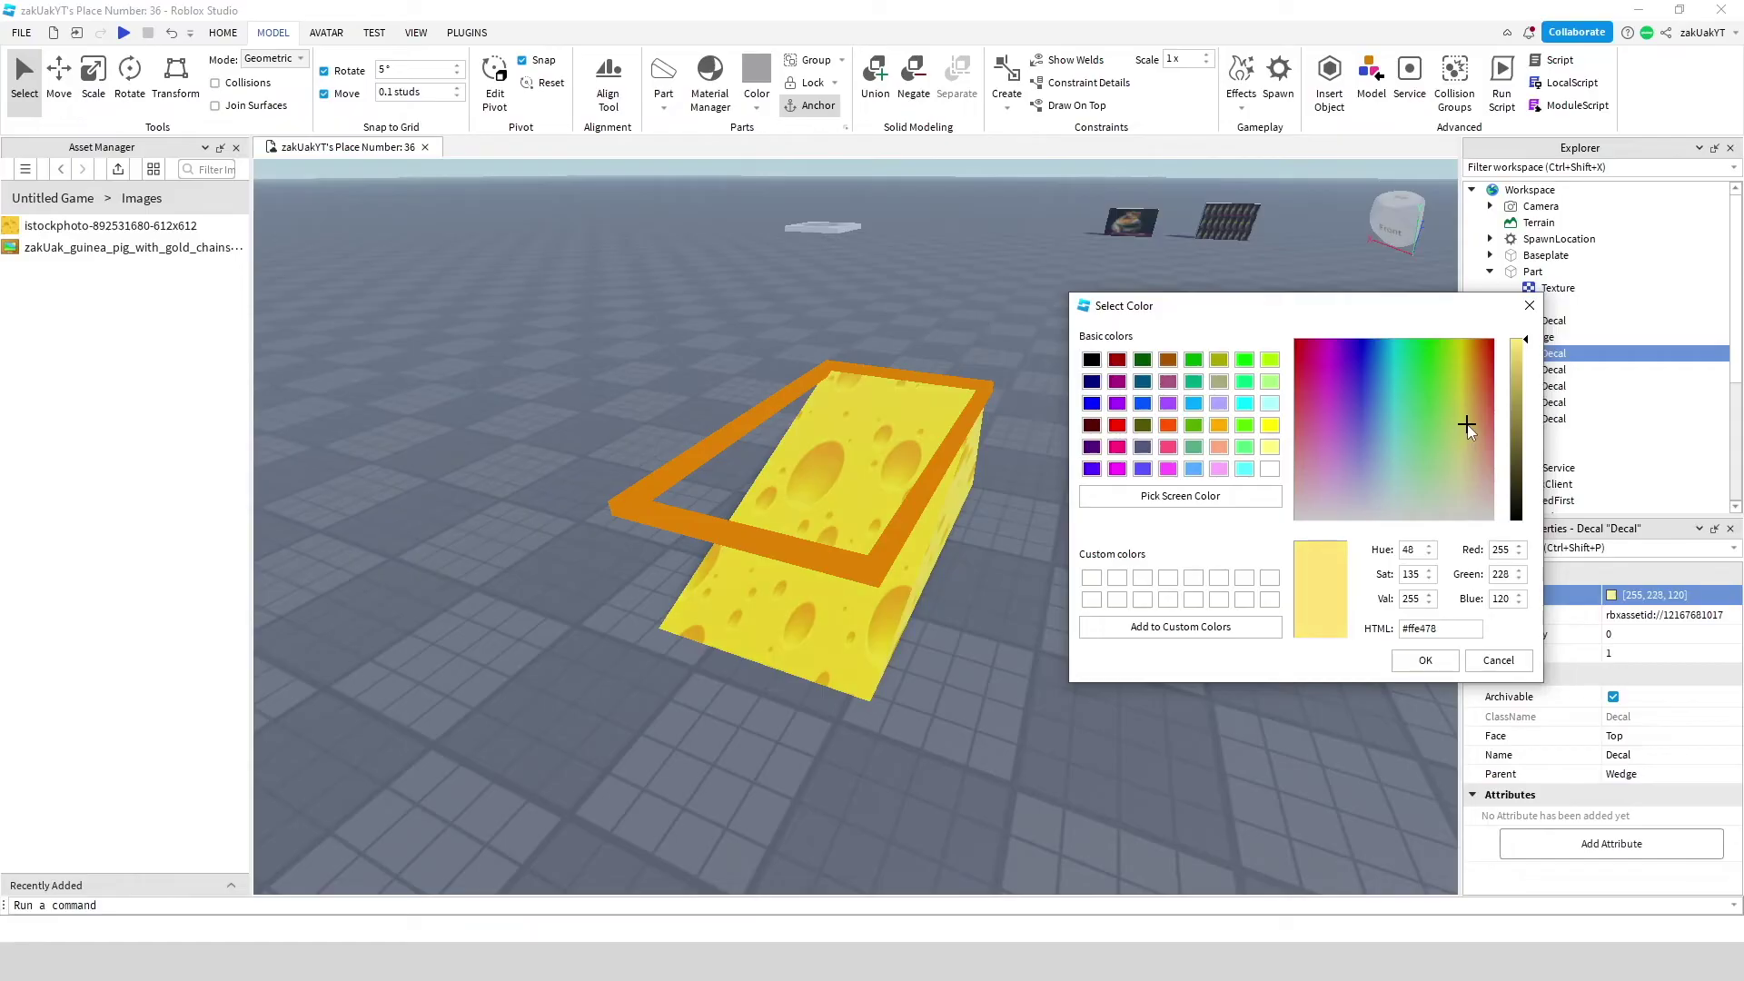
pyautogui.click(1425, 660)
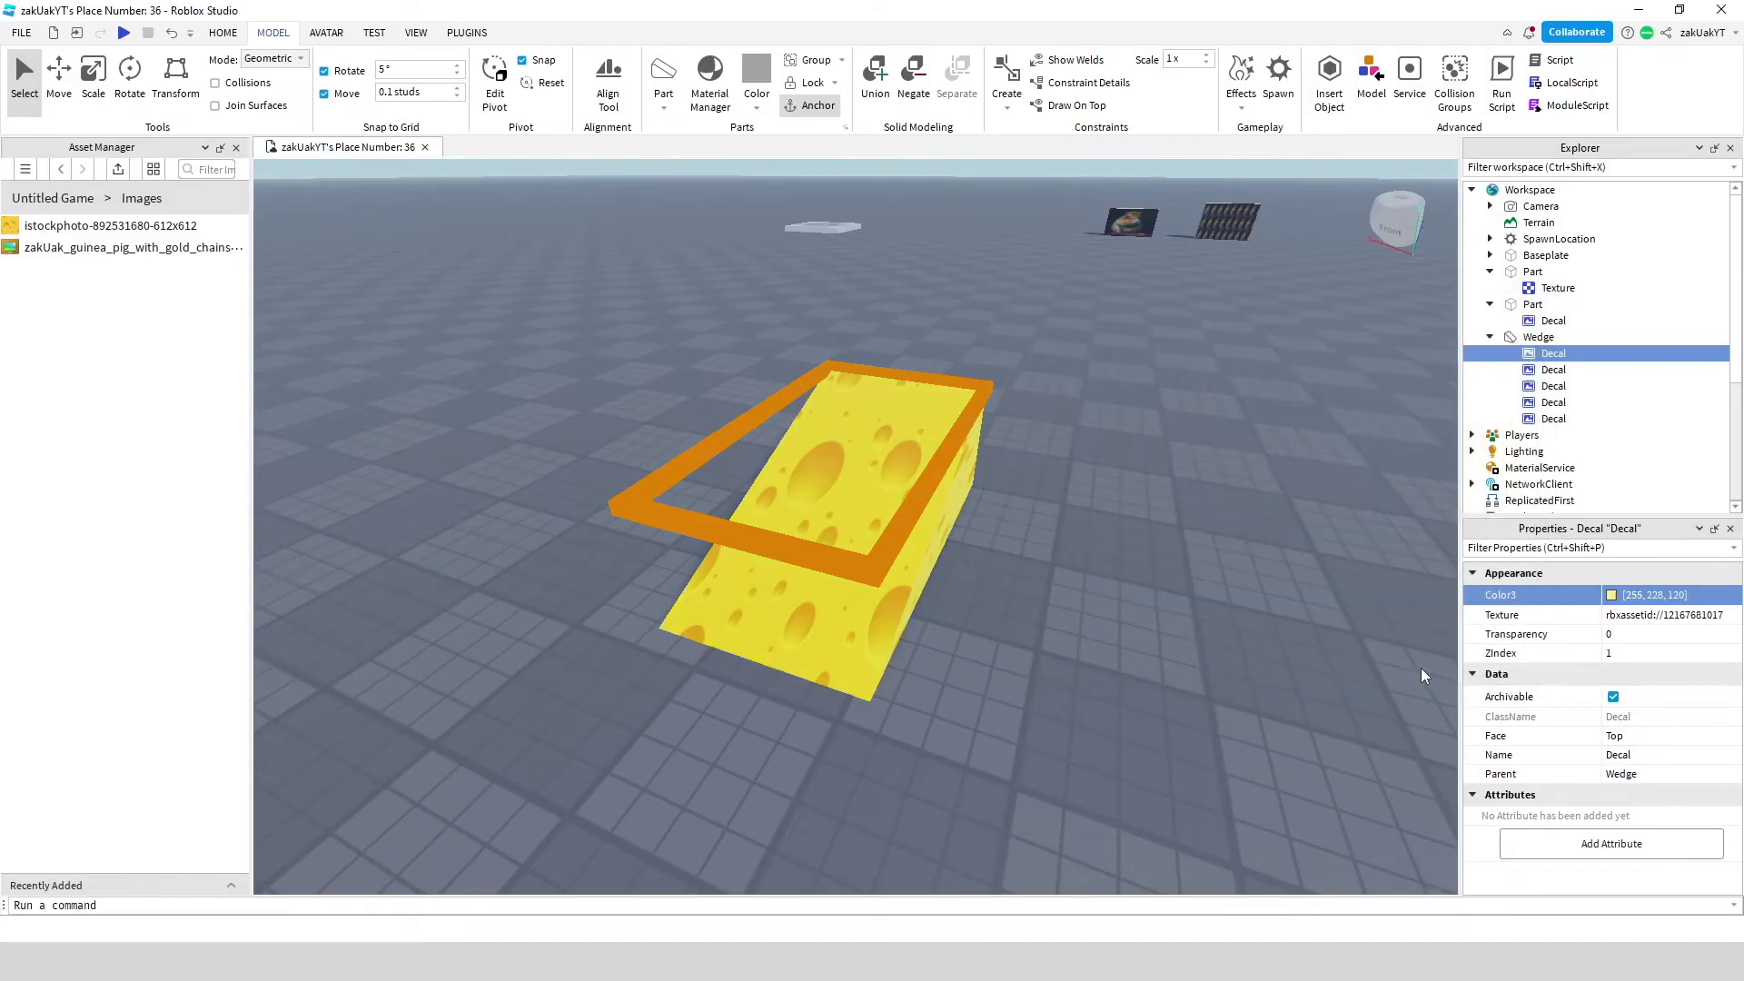
pyautogui.moveTo(1417, 668); pyautogui.dragTo(1243, 613, button='right')
pyautogui.click(1242, 612)
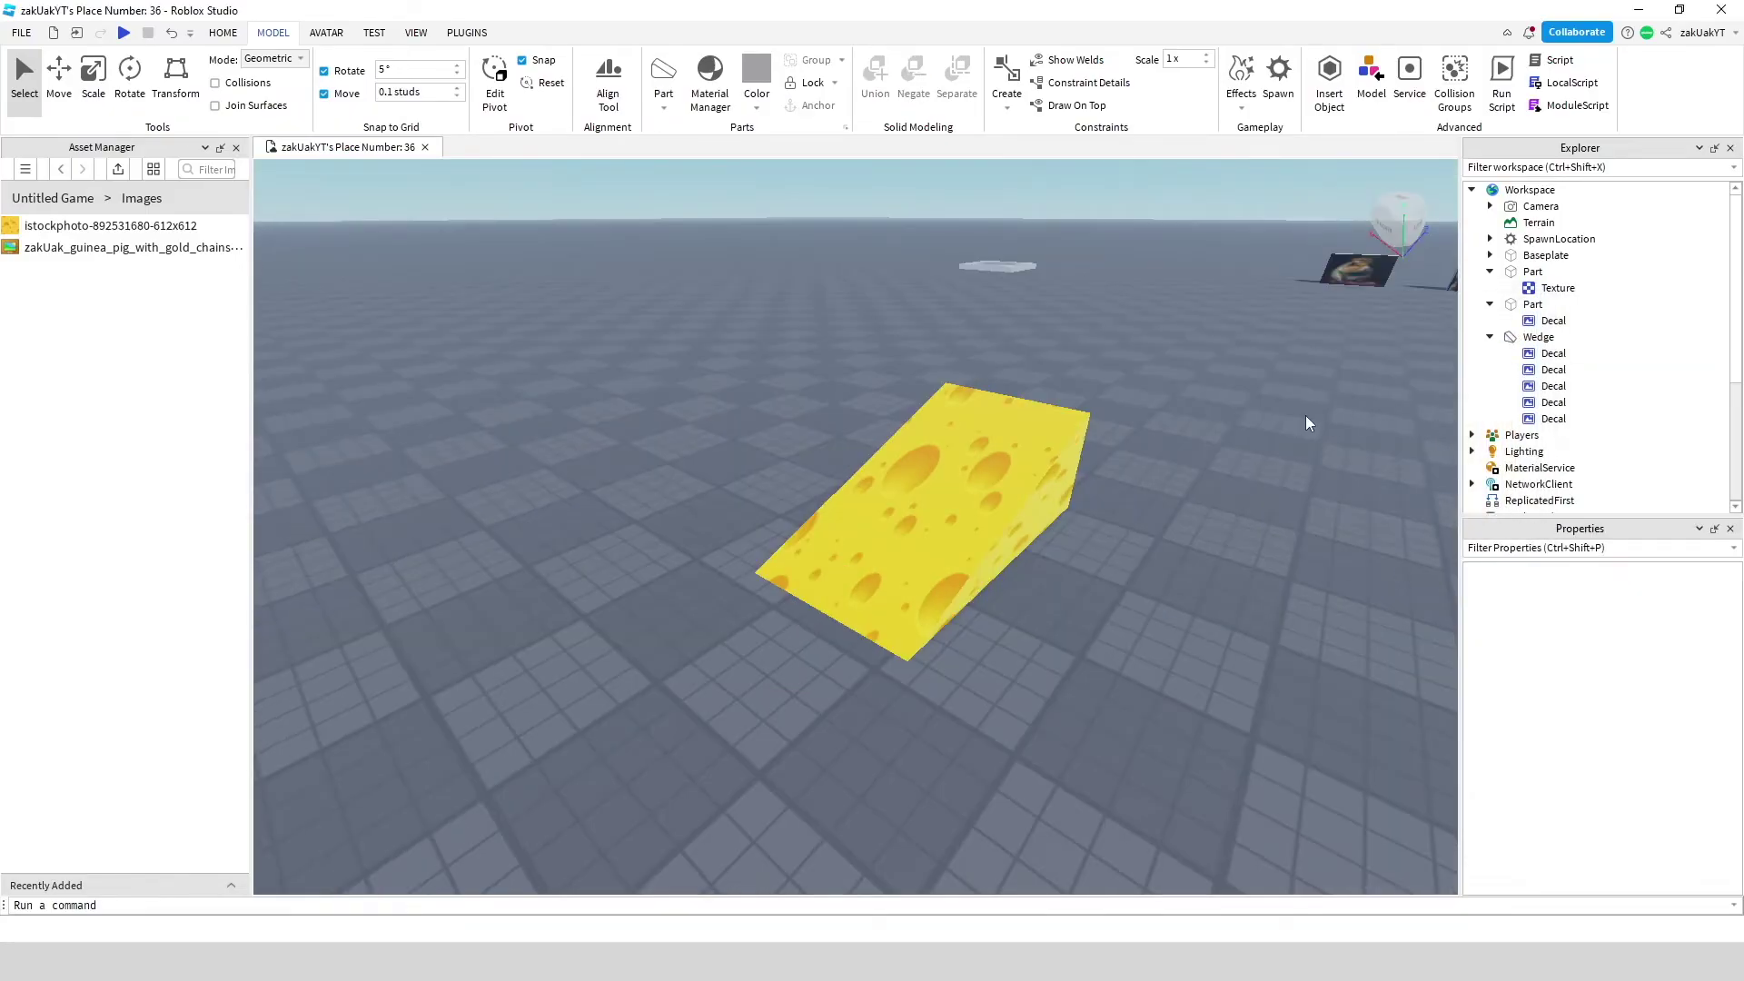
# - Adjust the Transparency of the decal on the wedge's Top face and deselect it
pyautogui.click(1547, 361)
pyautogui.click(1626, 634)
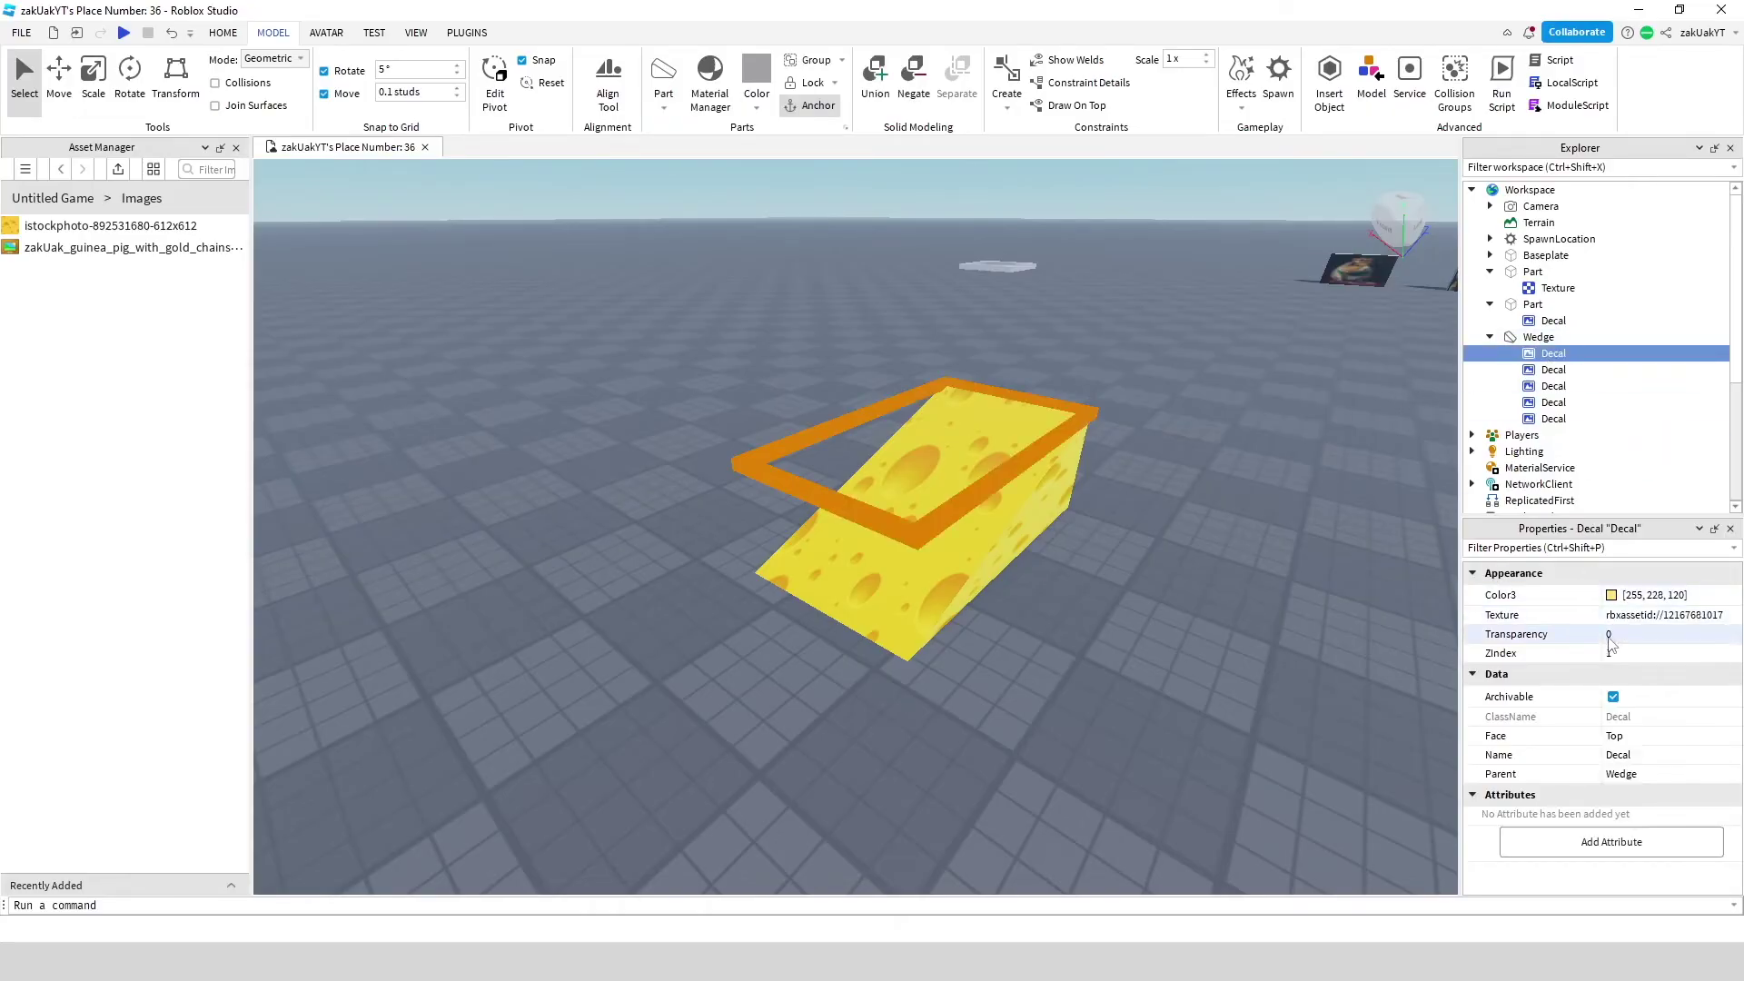
pyautogui.moveTo(1666, 635); pyautogui.dragTo(1709, 649)
pyautogui.click(1227, 604)
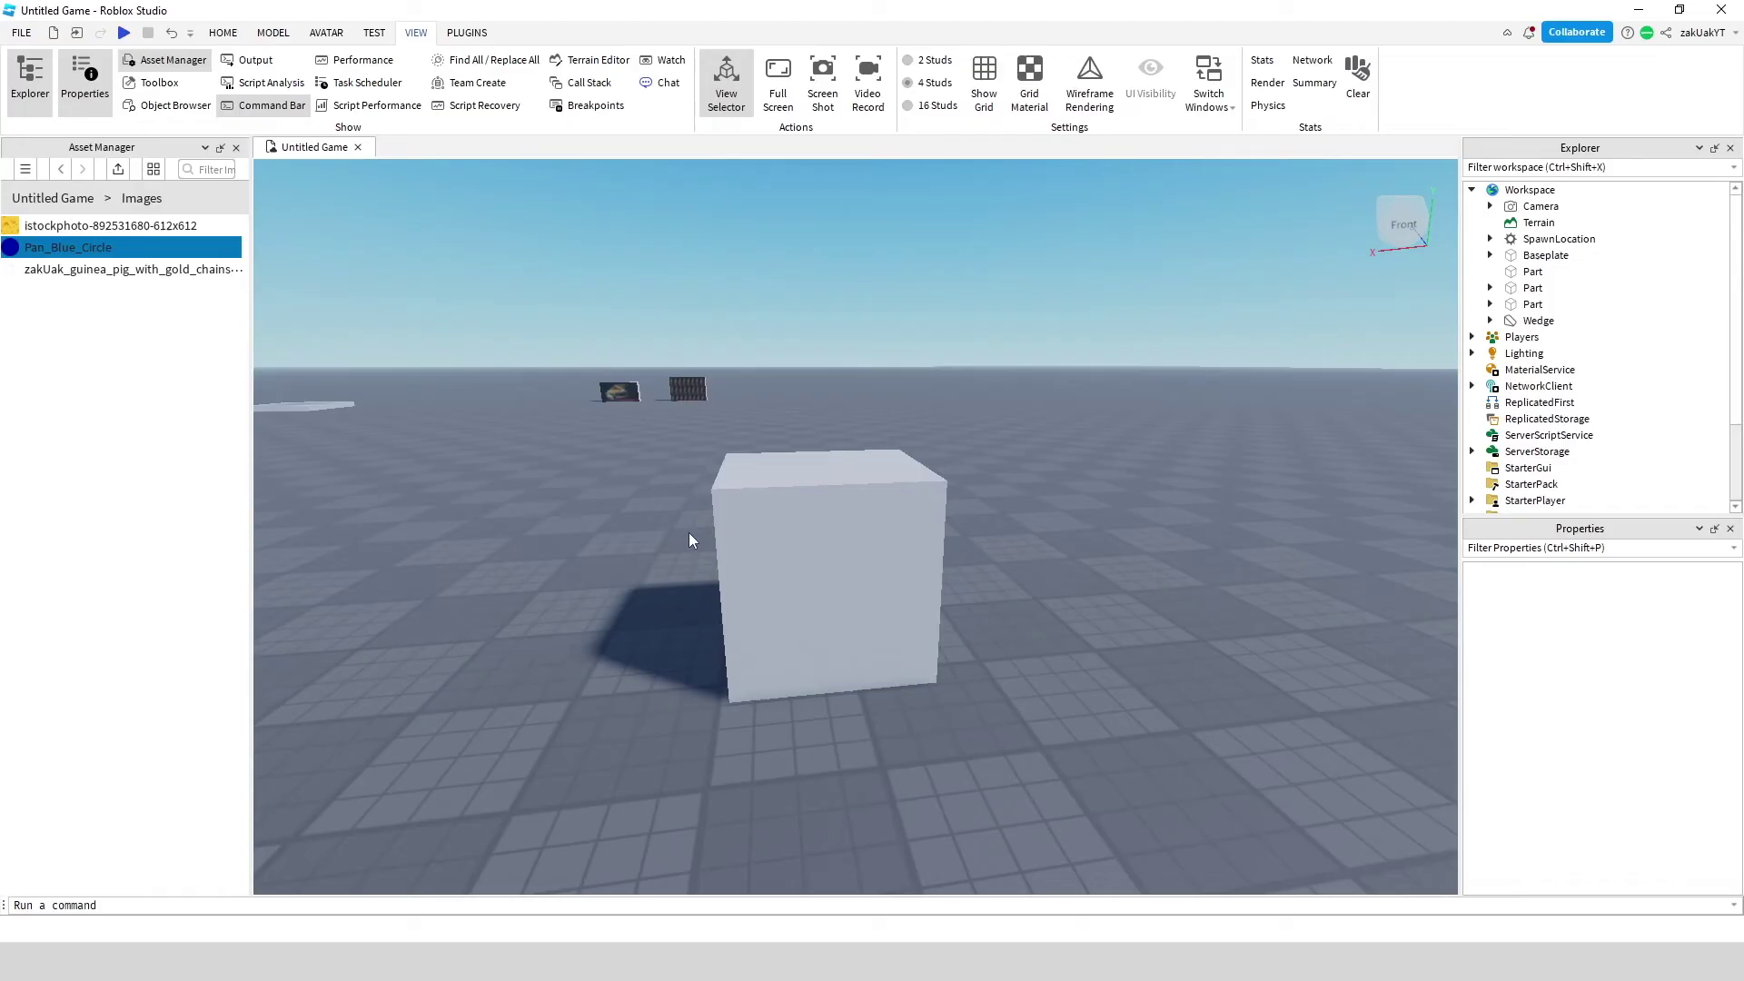
# - Add a Texture object to the plain cube part and assign the Pan_Blue_Circle image to it
pyautogui.click(887, 545)
pyautogui.click(1555, 271)
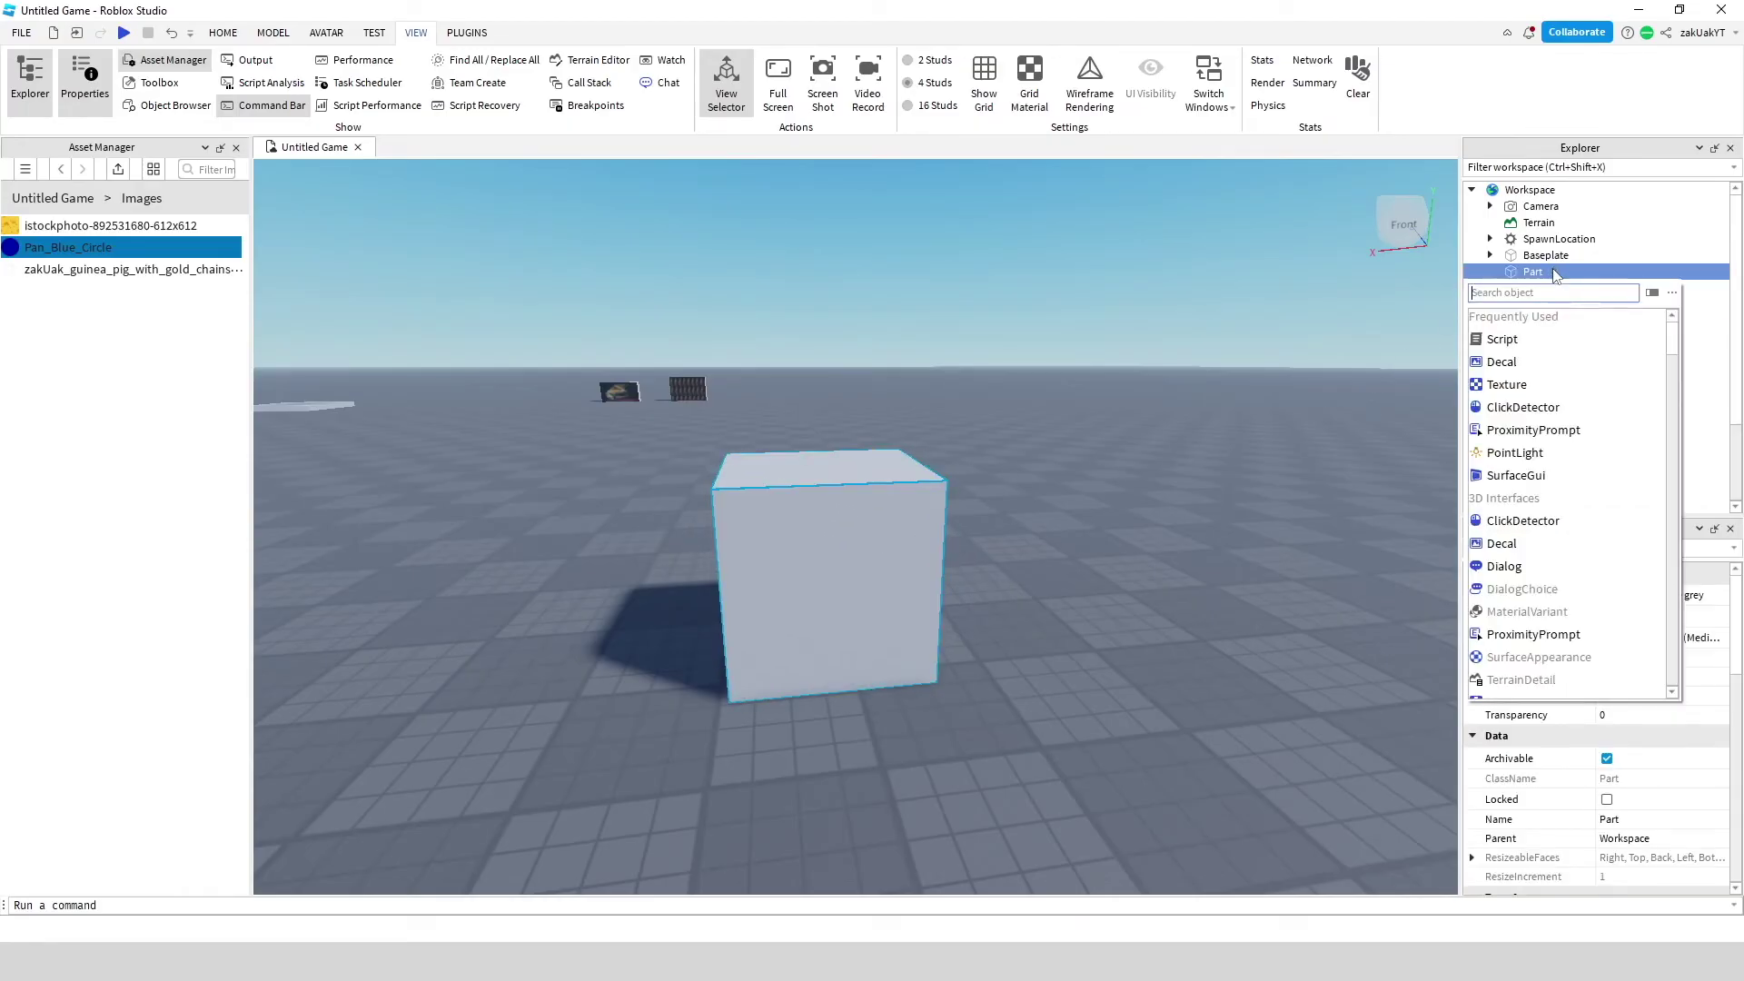
pyautogui.click(1502, 388)
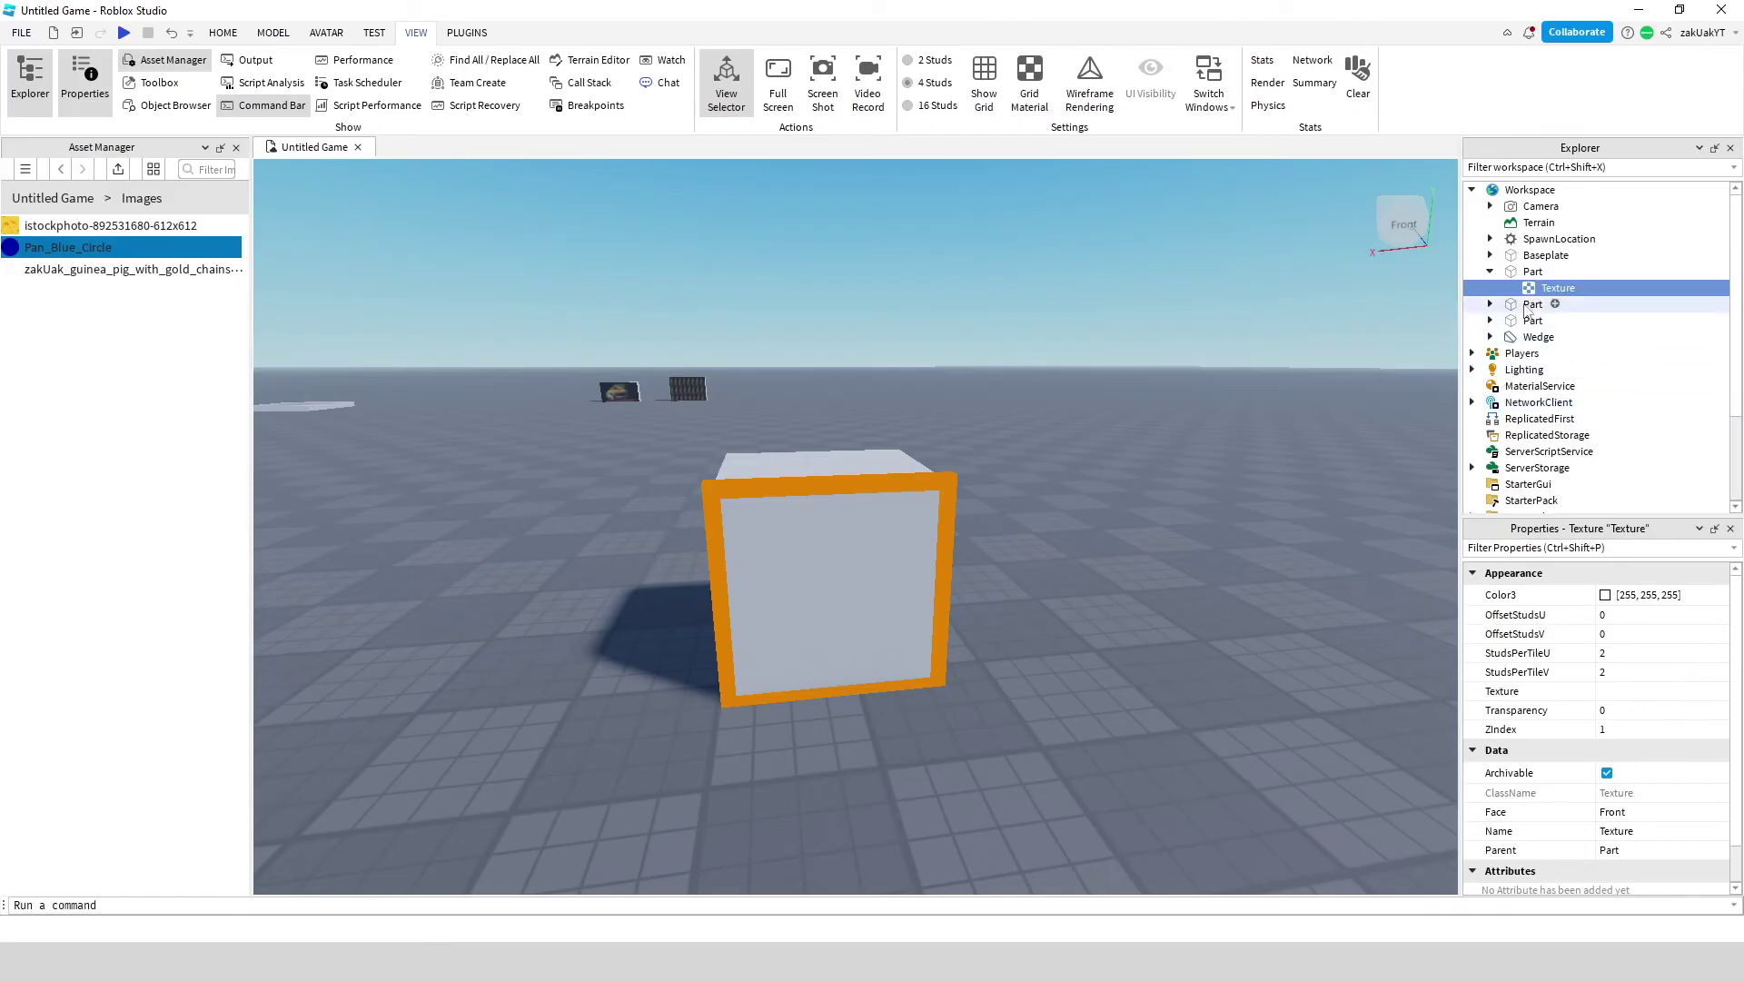
pyautogui.click(1616, 692)
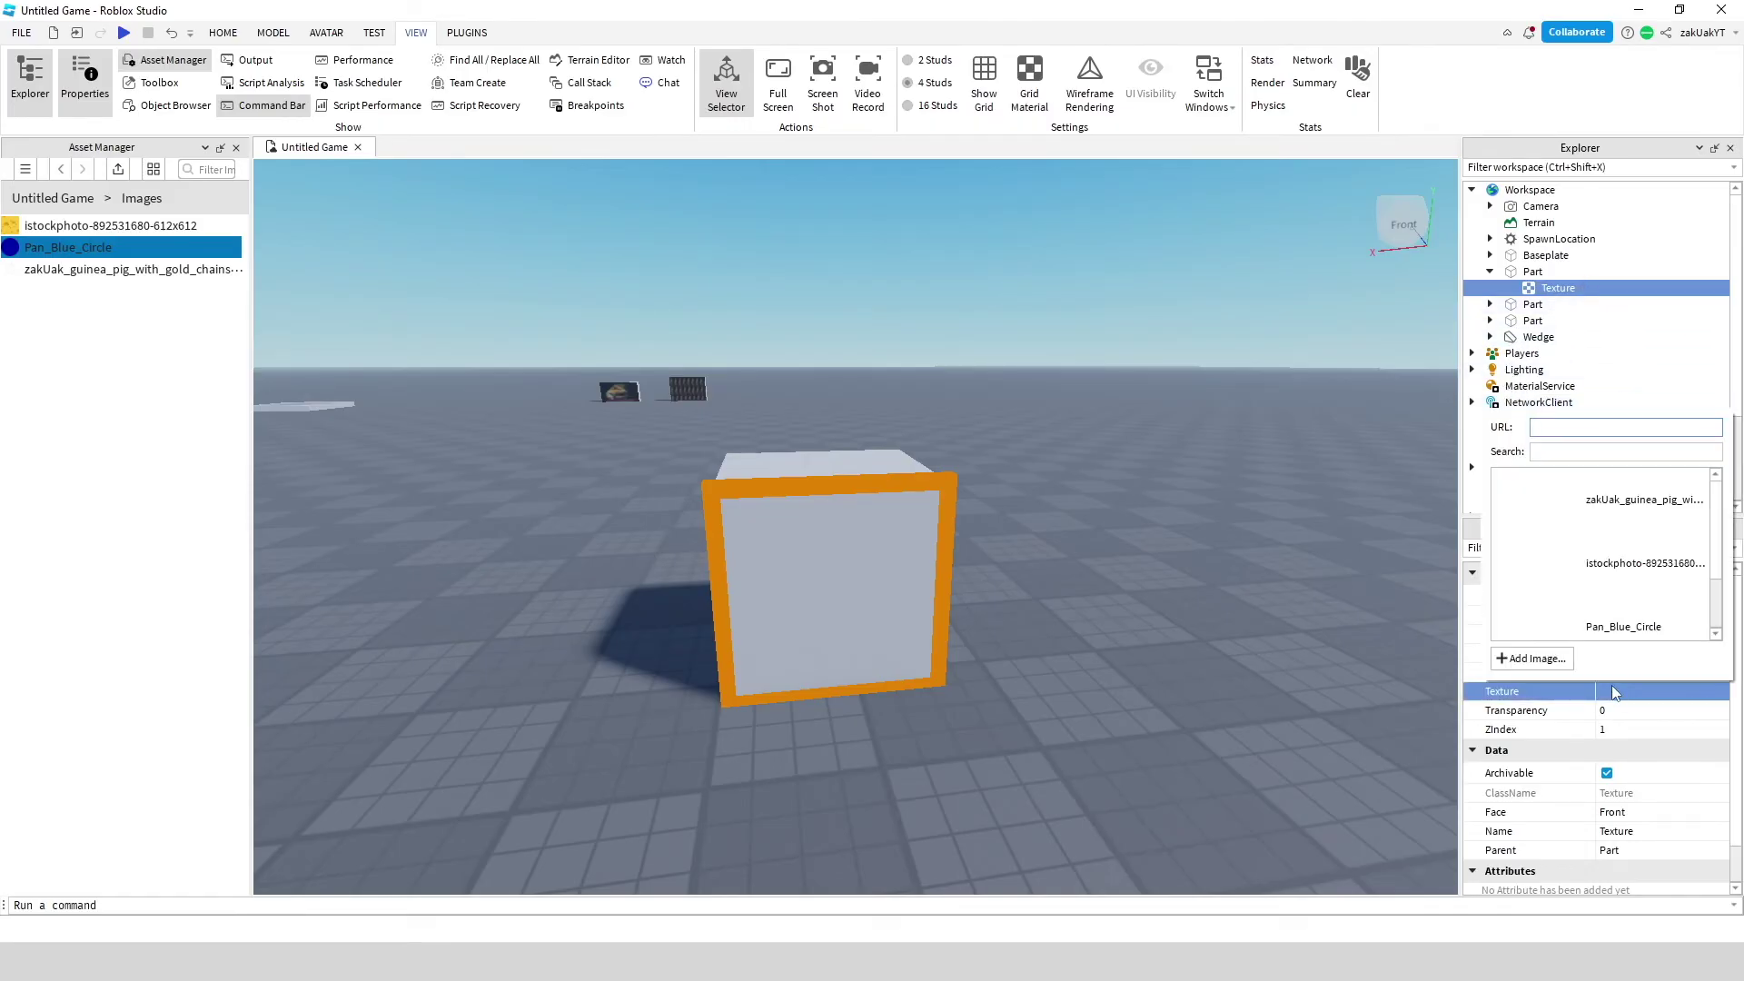
pyautogui.scroll(-1, 1559, 569)
pyautogui.click(1559, 568)
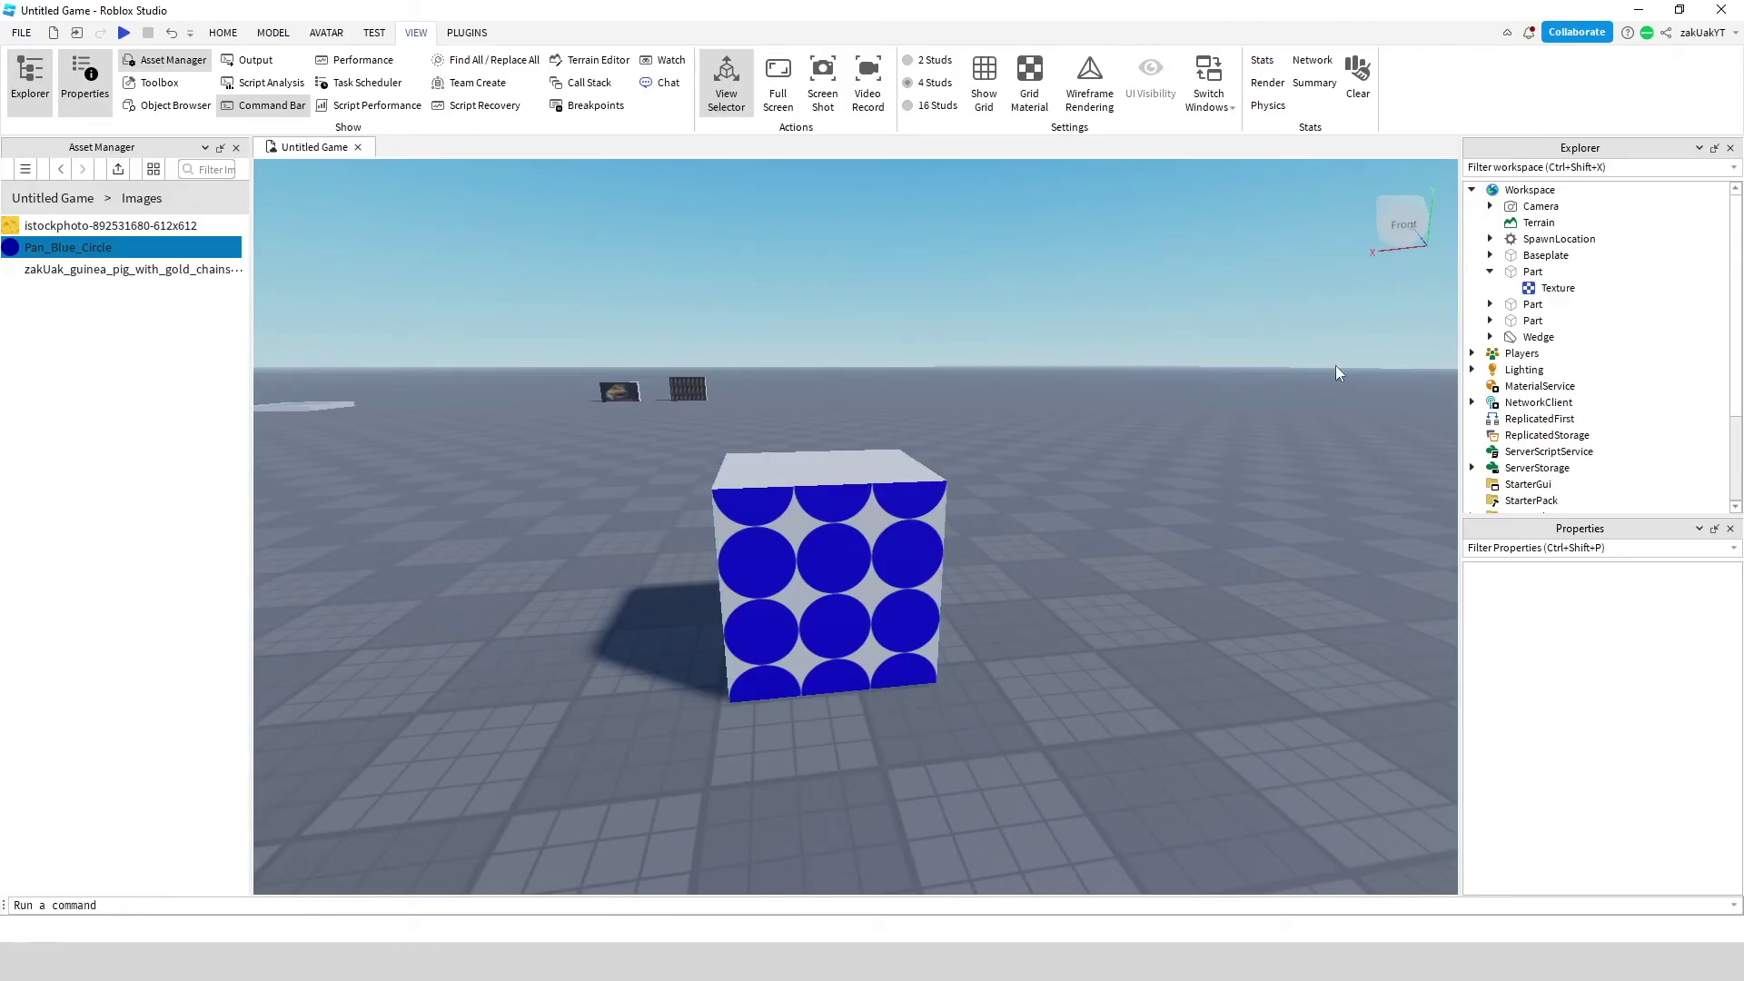
# - Set both StudsPerTileU and StudsPerTileV of the cube's texture to 0.8
pyautogui.click(1558, 288)
pyautogui.click(1618, 654)
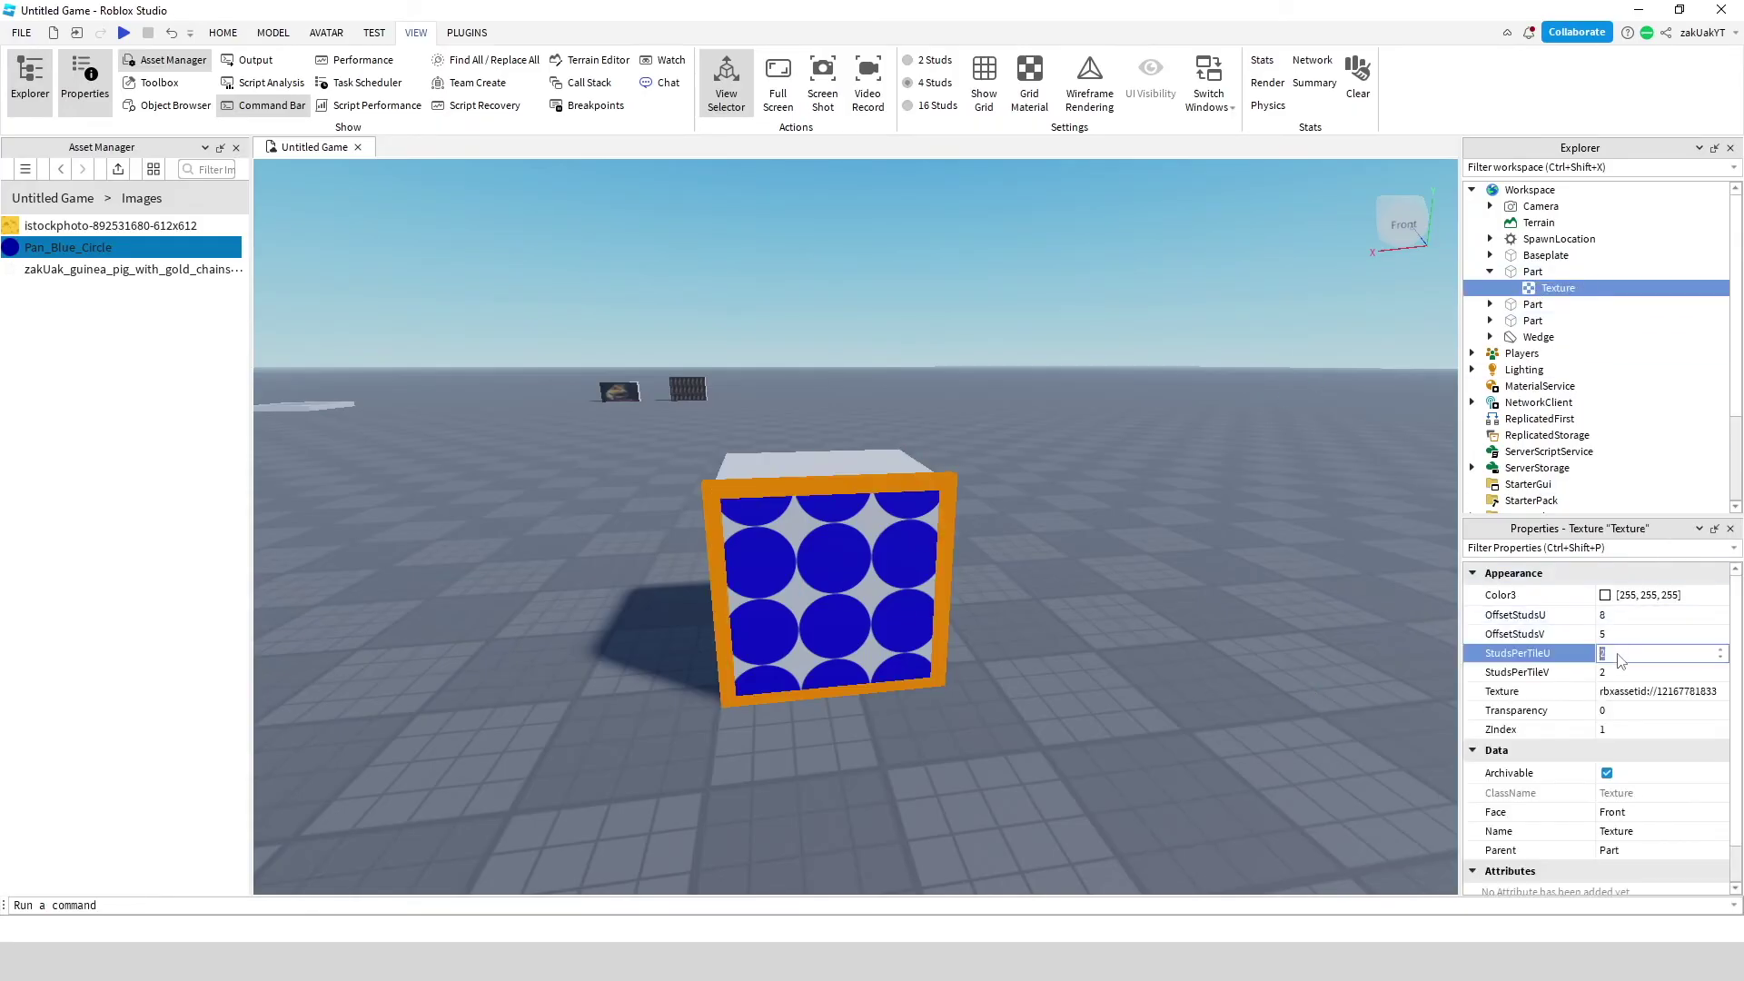
pyautogui.write('0.8')
pyautogui.press('Return')
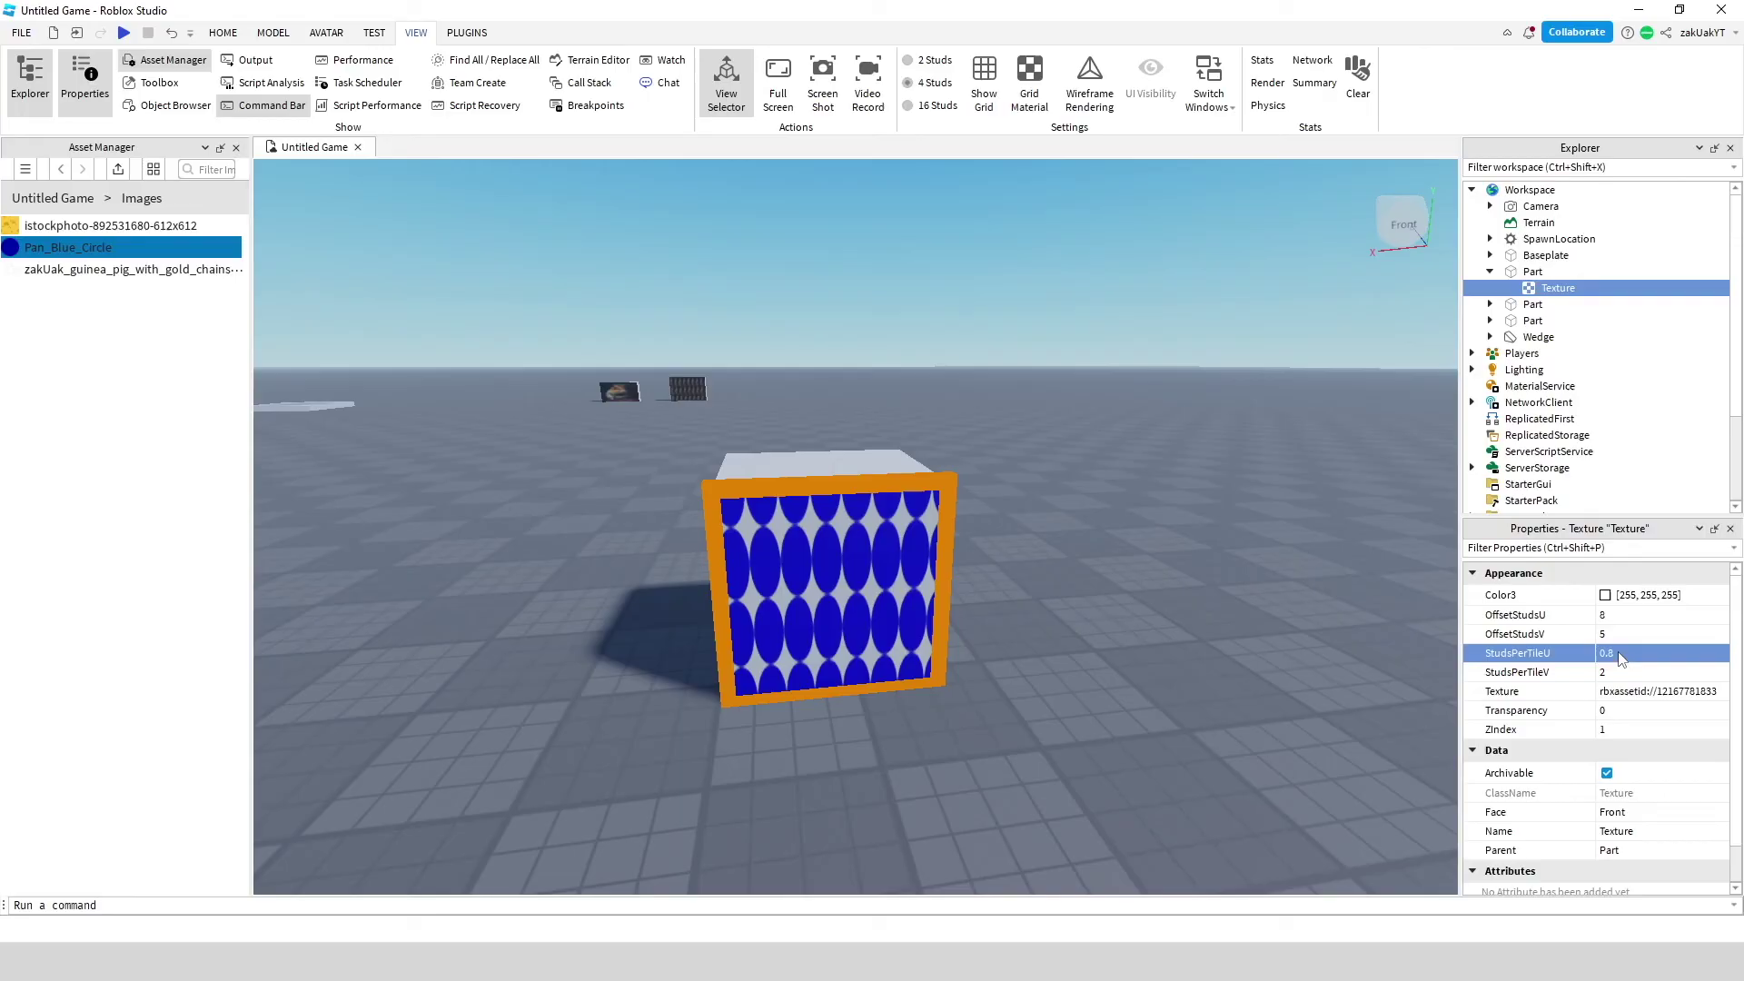
pyautogui.click(1602, 671)
pyautogui.write('0.8')
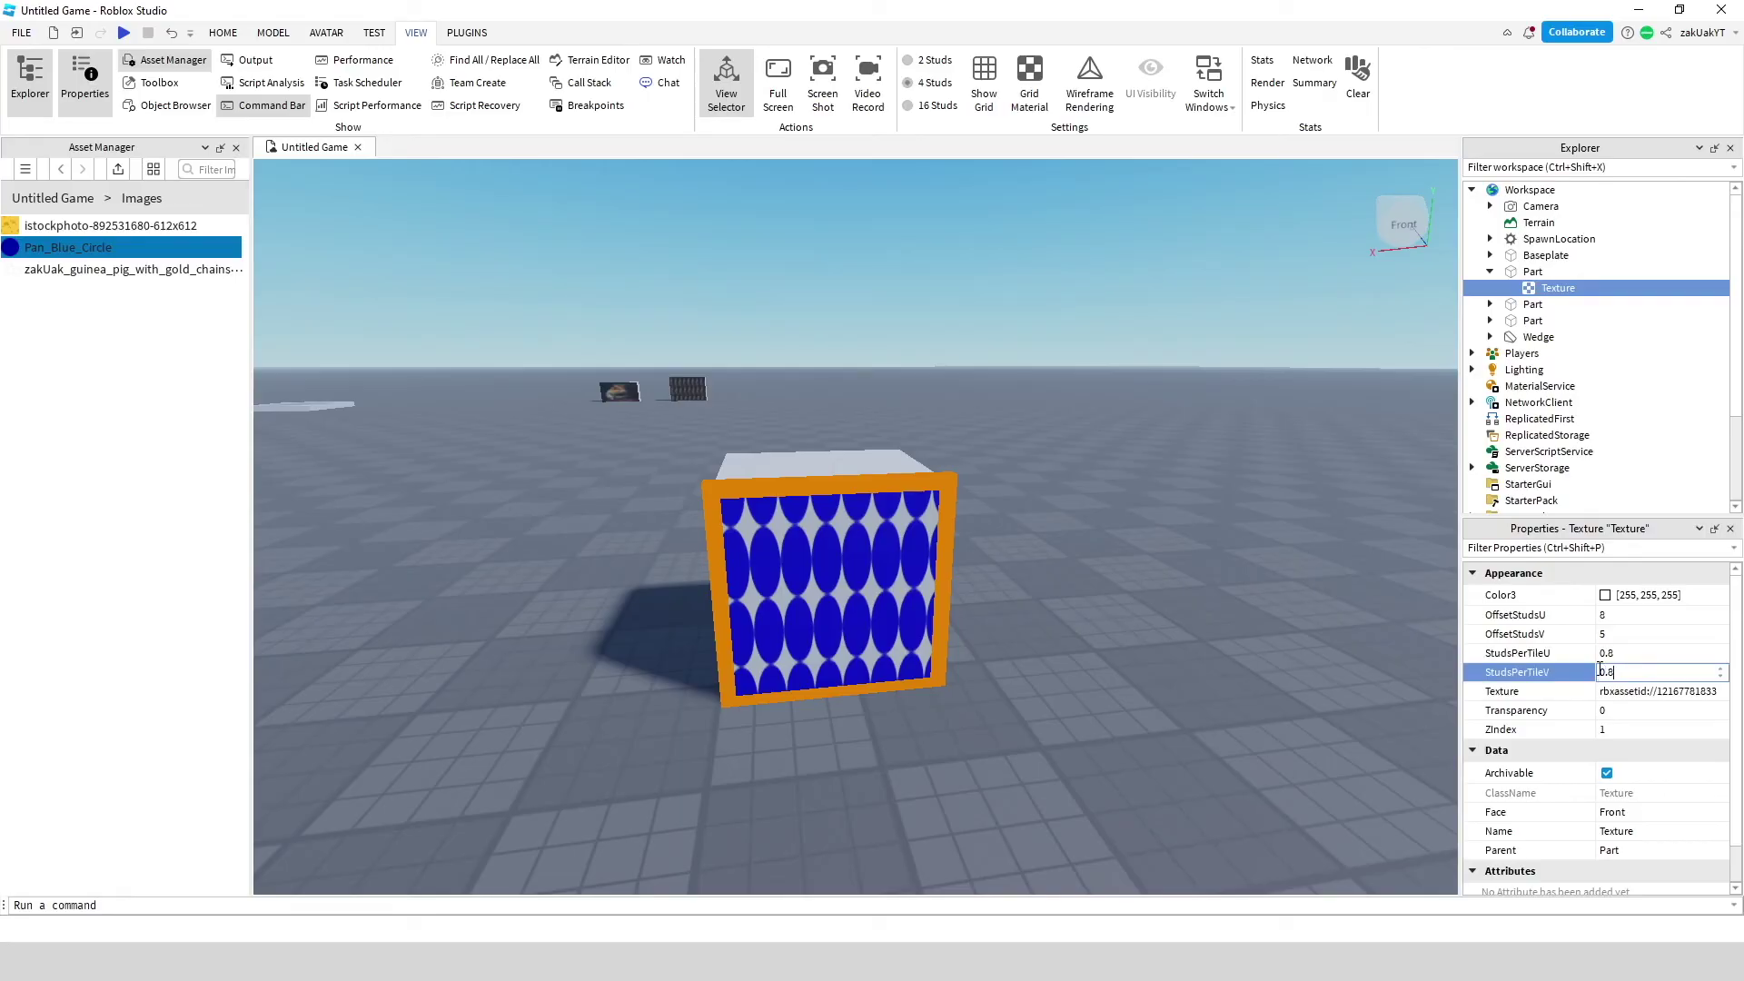
pyautogui.press('Return')
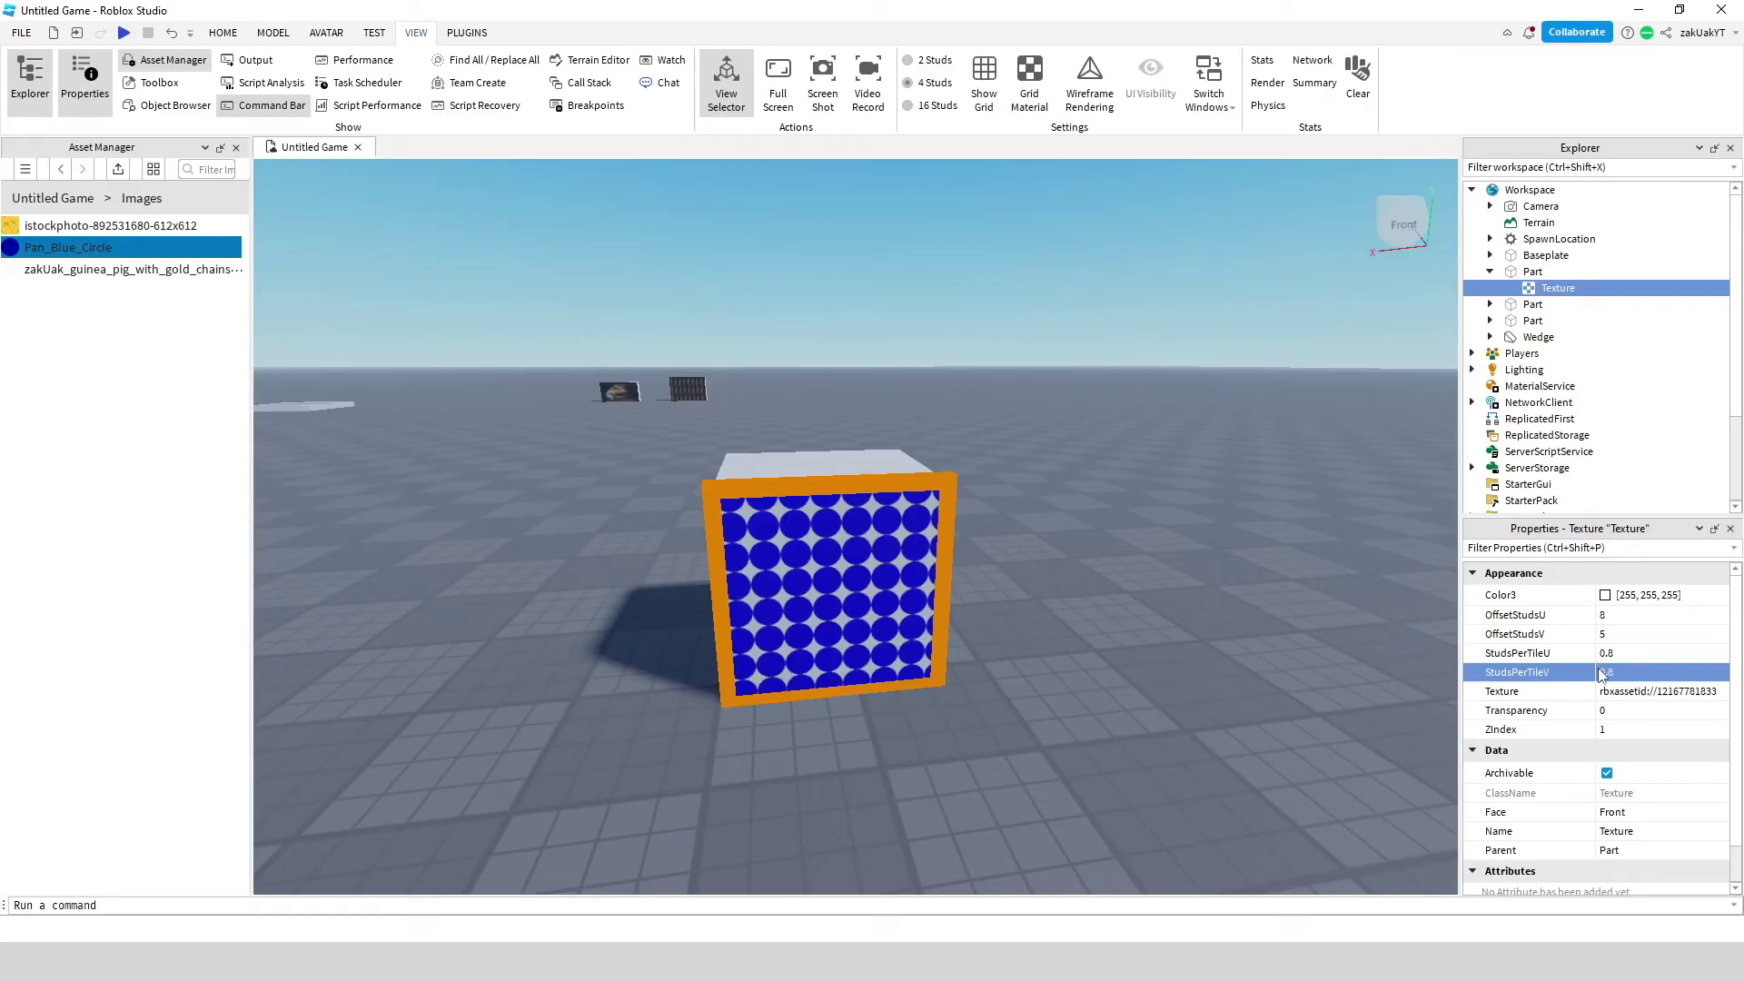
# - Try StudsPerTileV values of 0.5, 5, 6 and 4 on the cube's texture
pyautogui.click(1600, 672)
pyautogui.write('0.5')
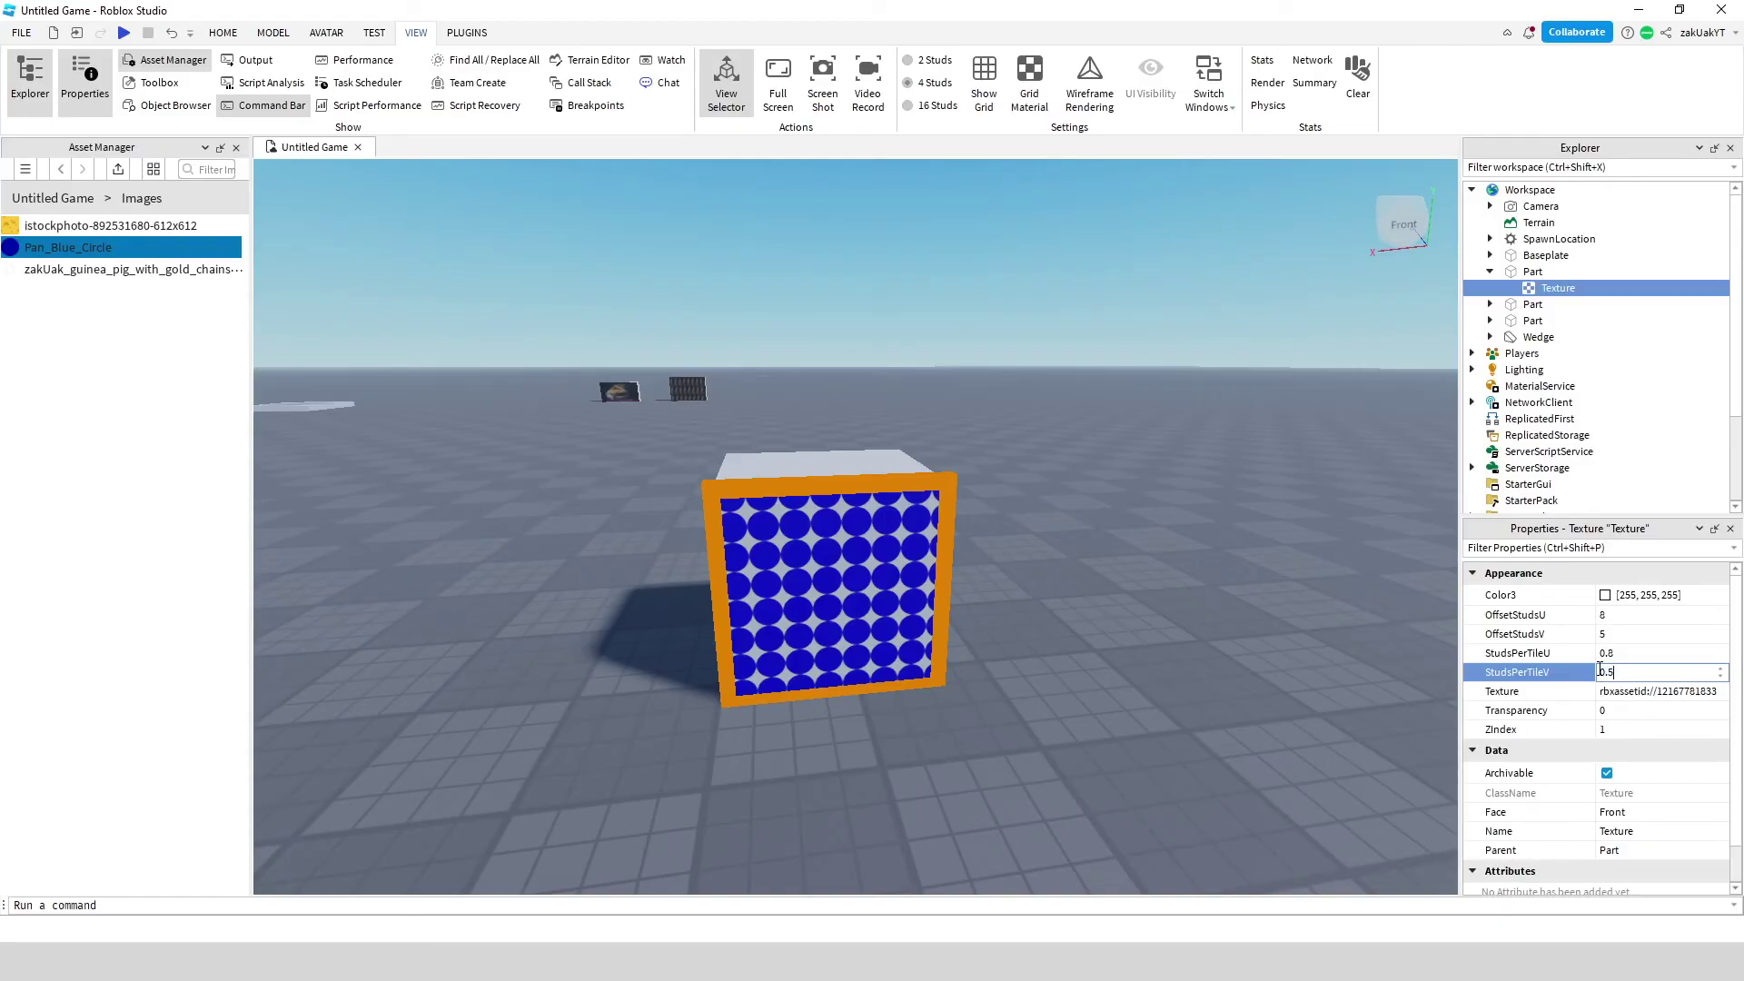
pyautogui.press('Return')
pyautogui.click(1601, 672)
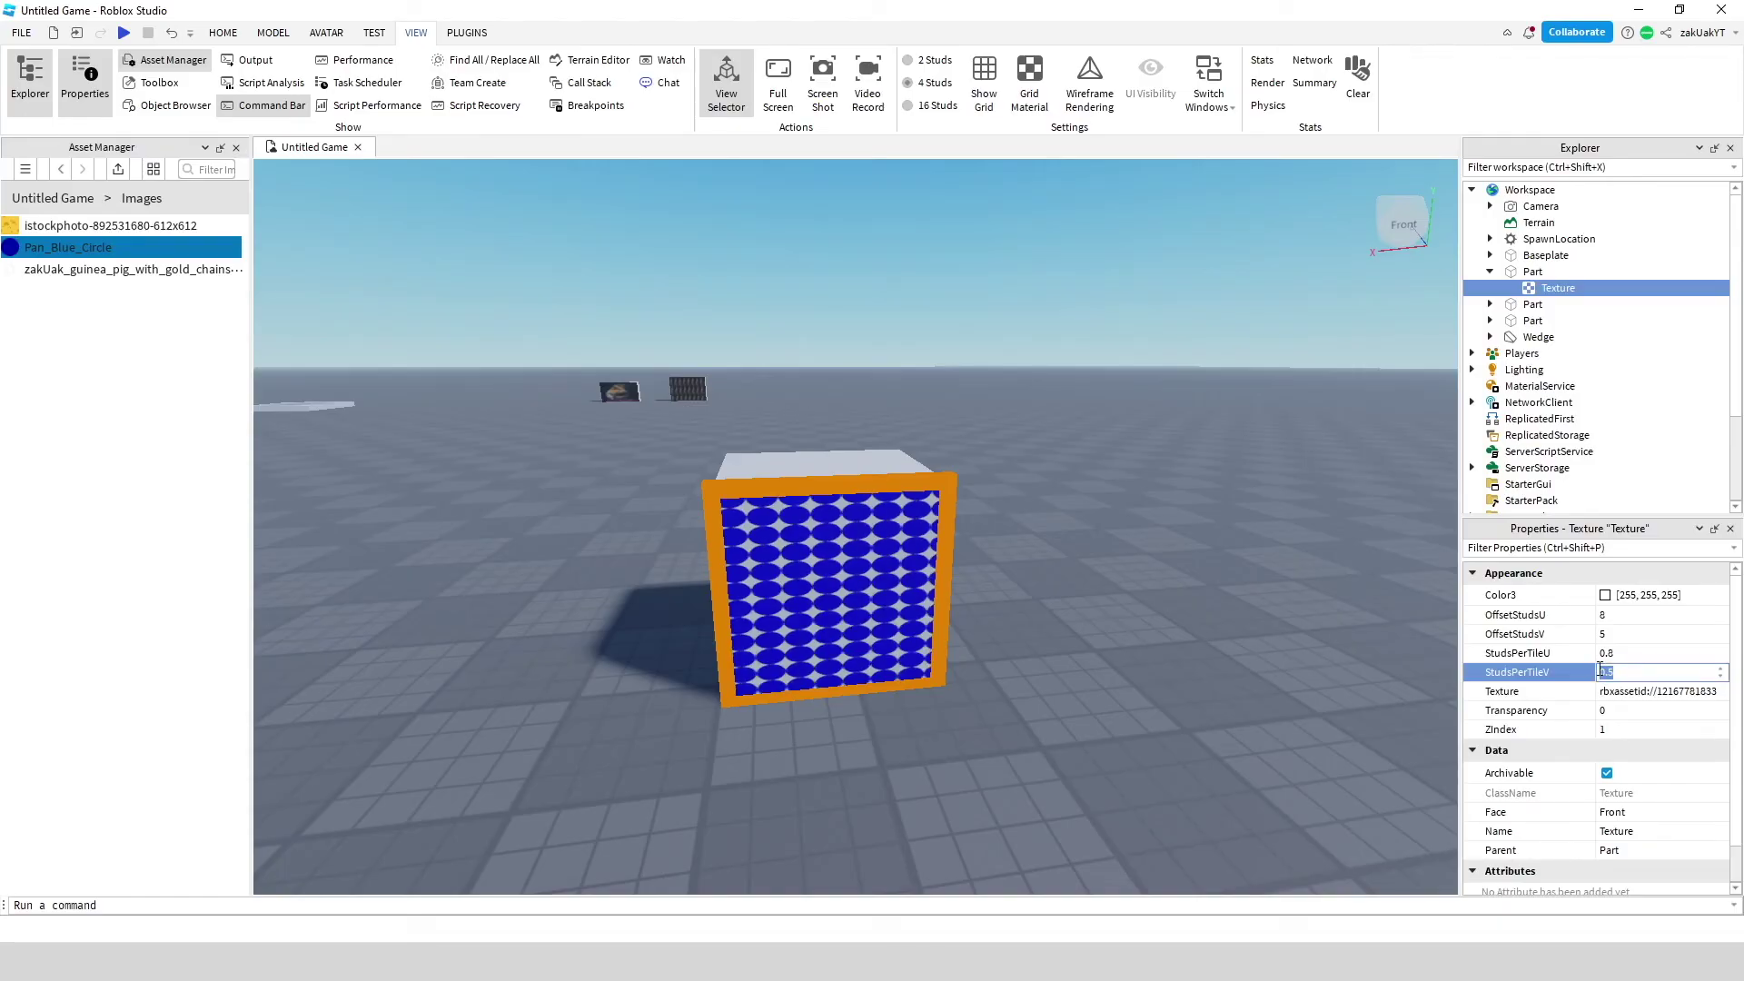
pyautogui.write('5')
pyautogui.press('Return')
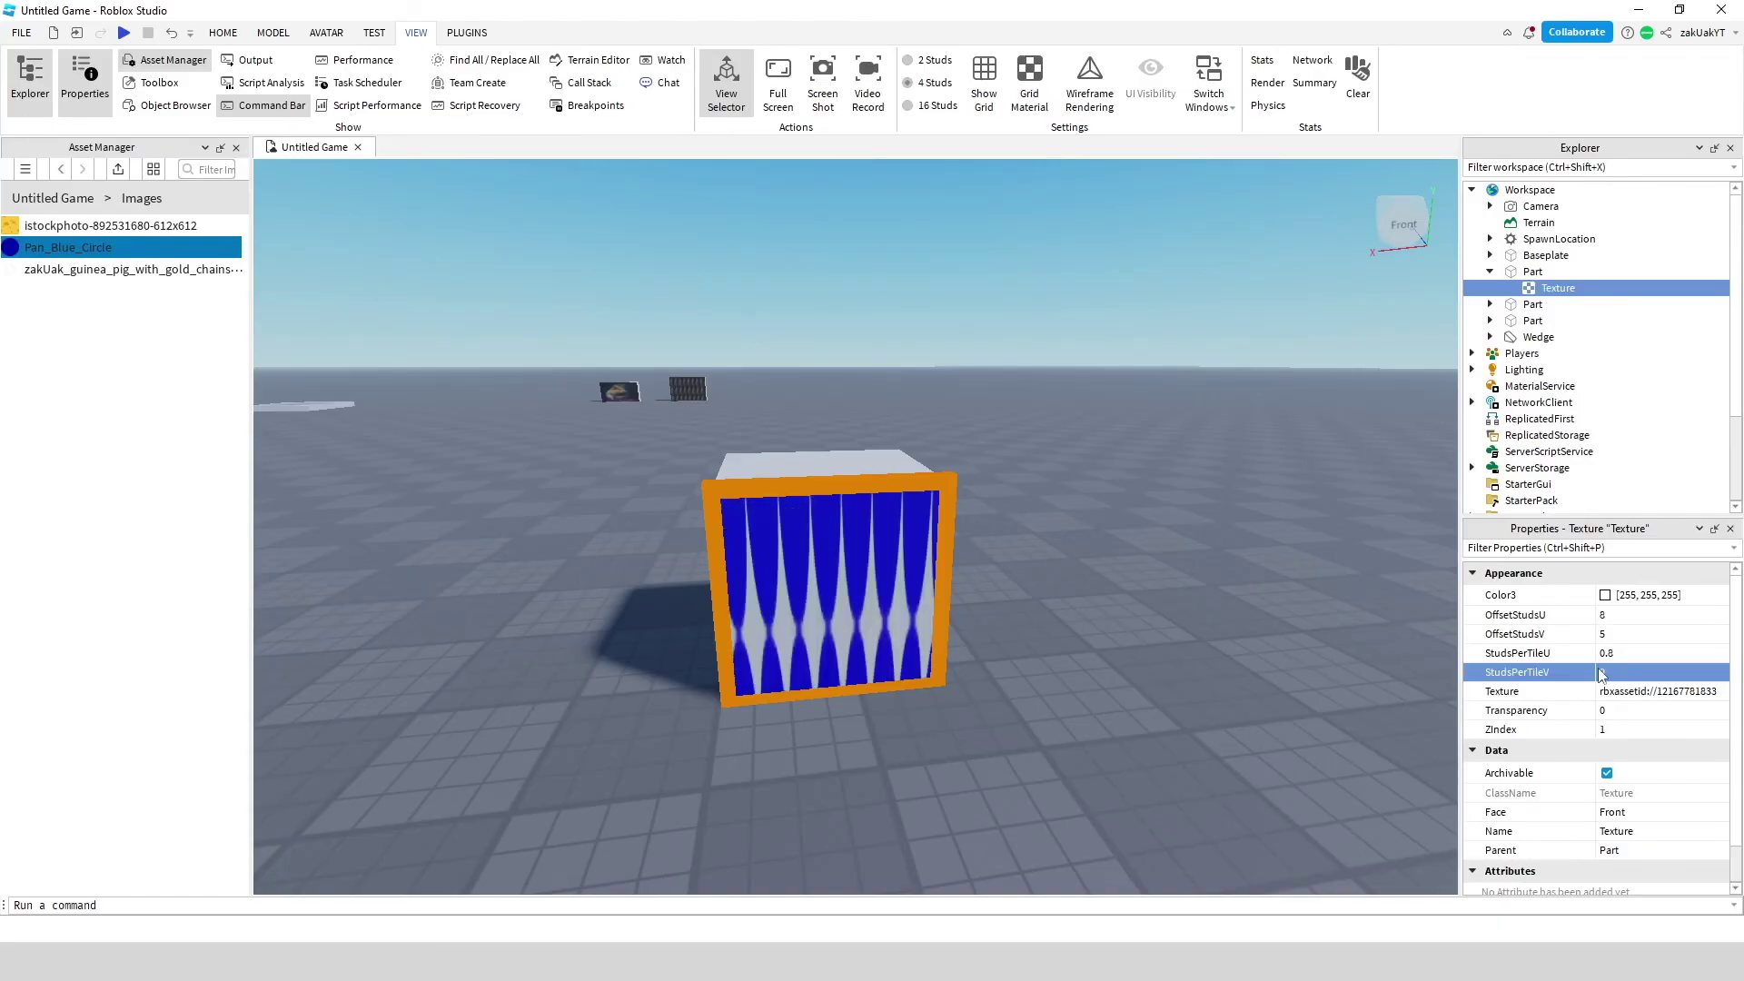
pyautogui.click(1600, 672)
pyautogui.write('6')
pyautogui.press('Return')
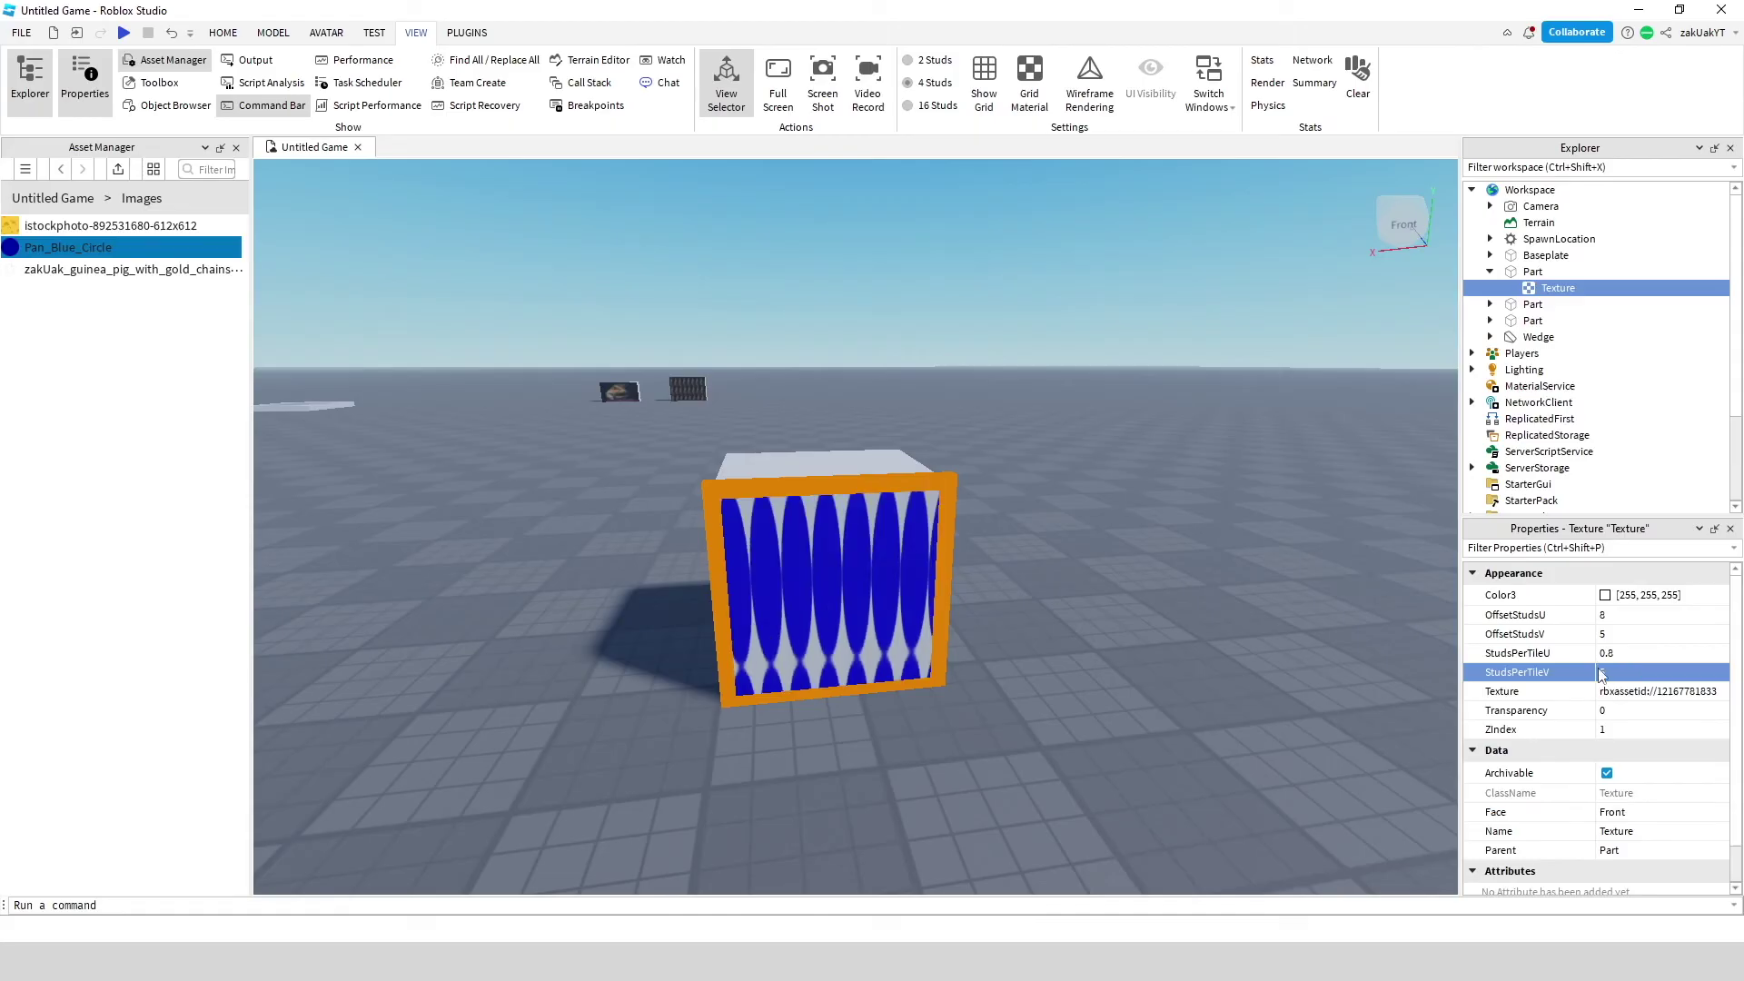
pyautogui.click(1601, 673)
pyautogui.write('4')
pyautogui.press('Return')
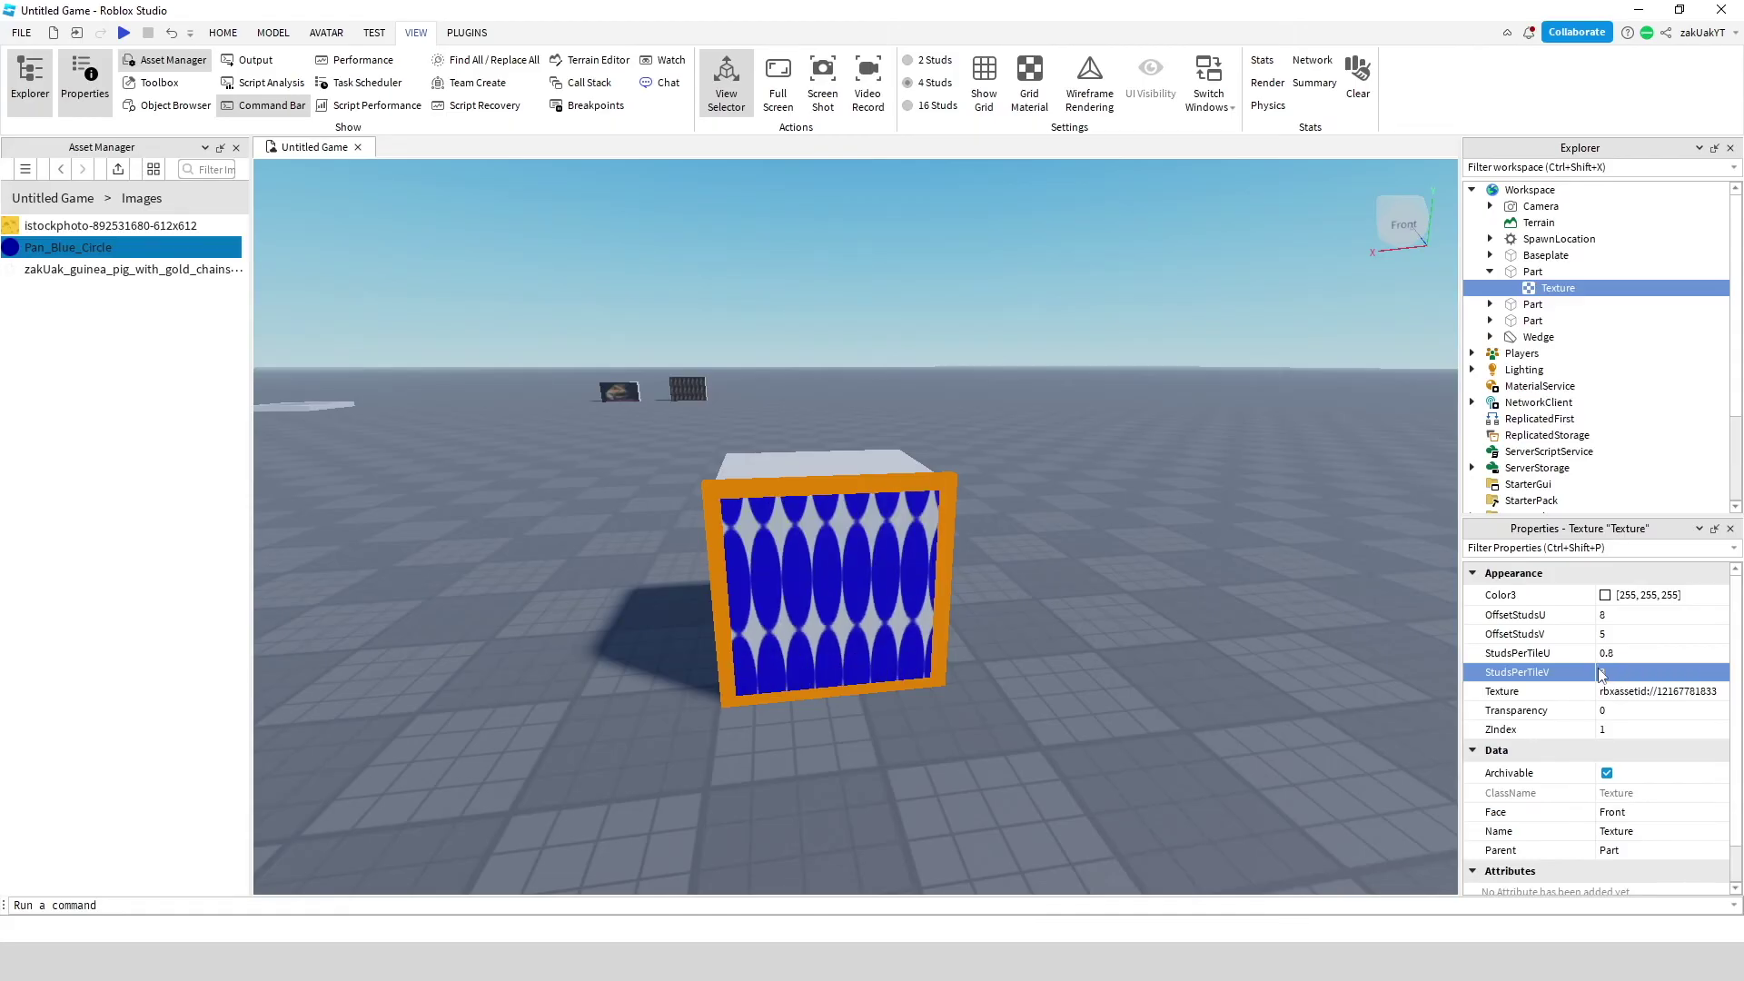
# - Set the cube texture's StudsPerTileV to 2 and its OffsetStudsU to 2
pyautogui.click(1600, 672)
pyautogui.write('2')
pyautogui.press('Return')
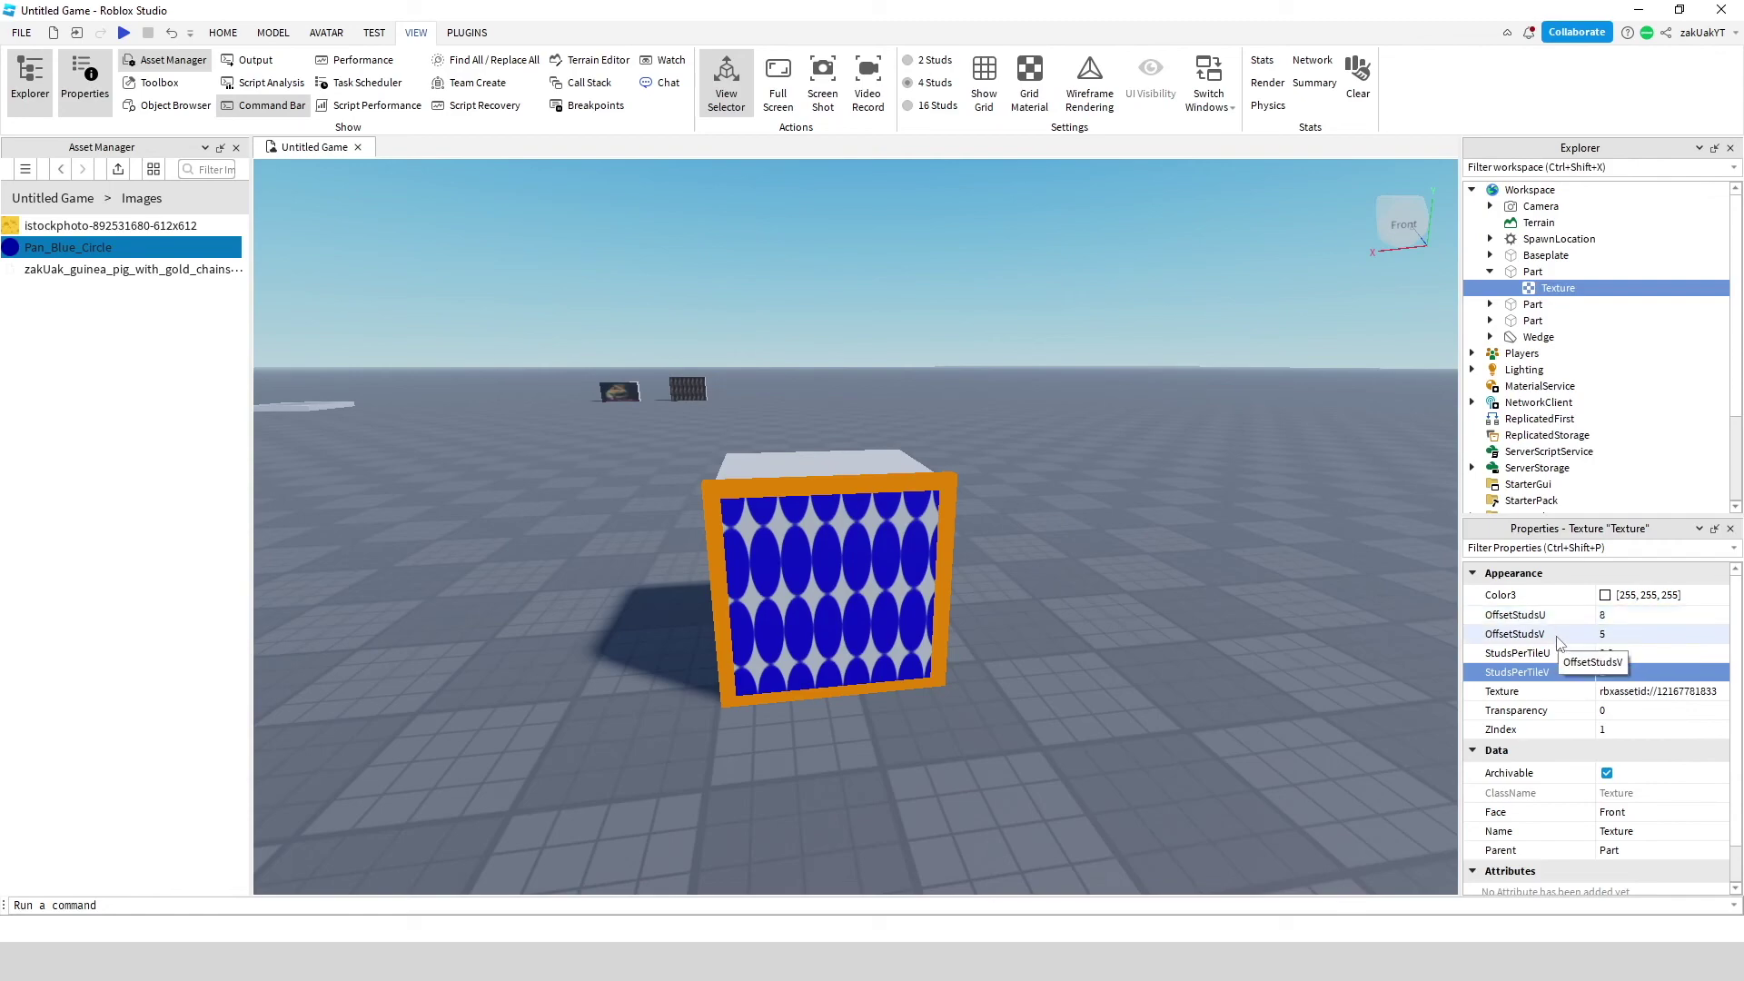
pyautogui.click(1616, 615)
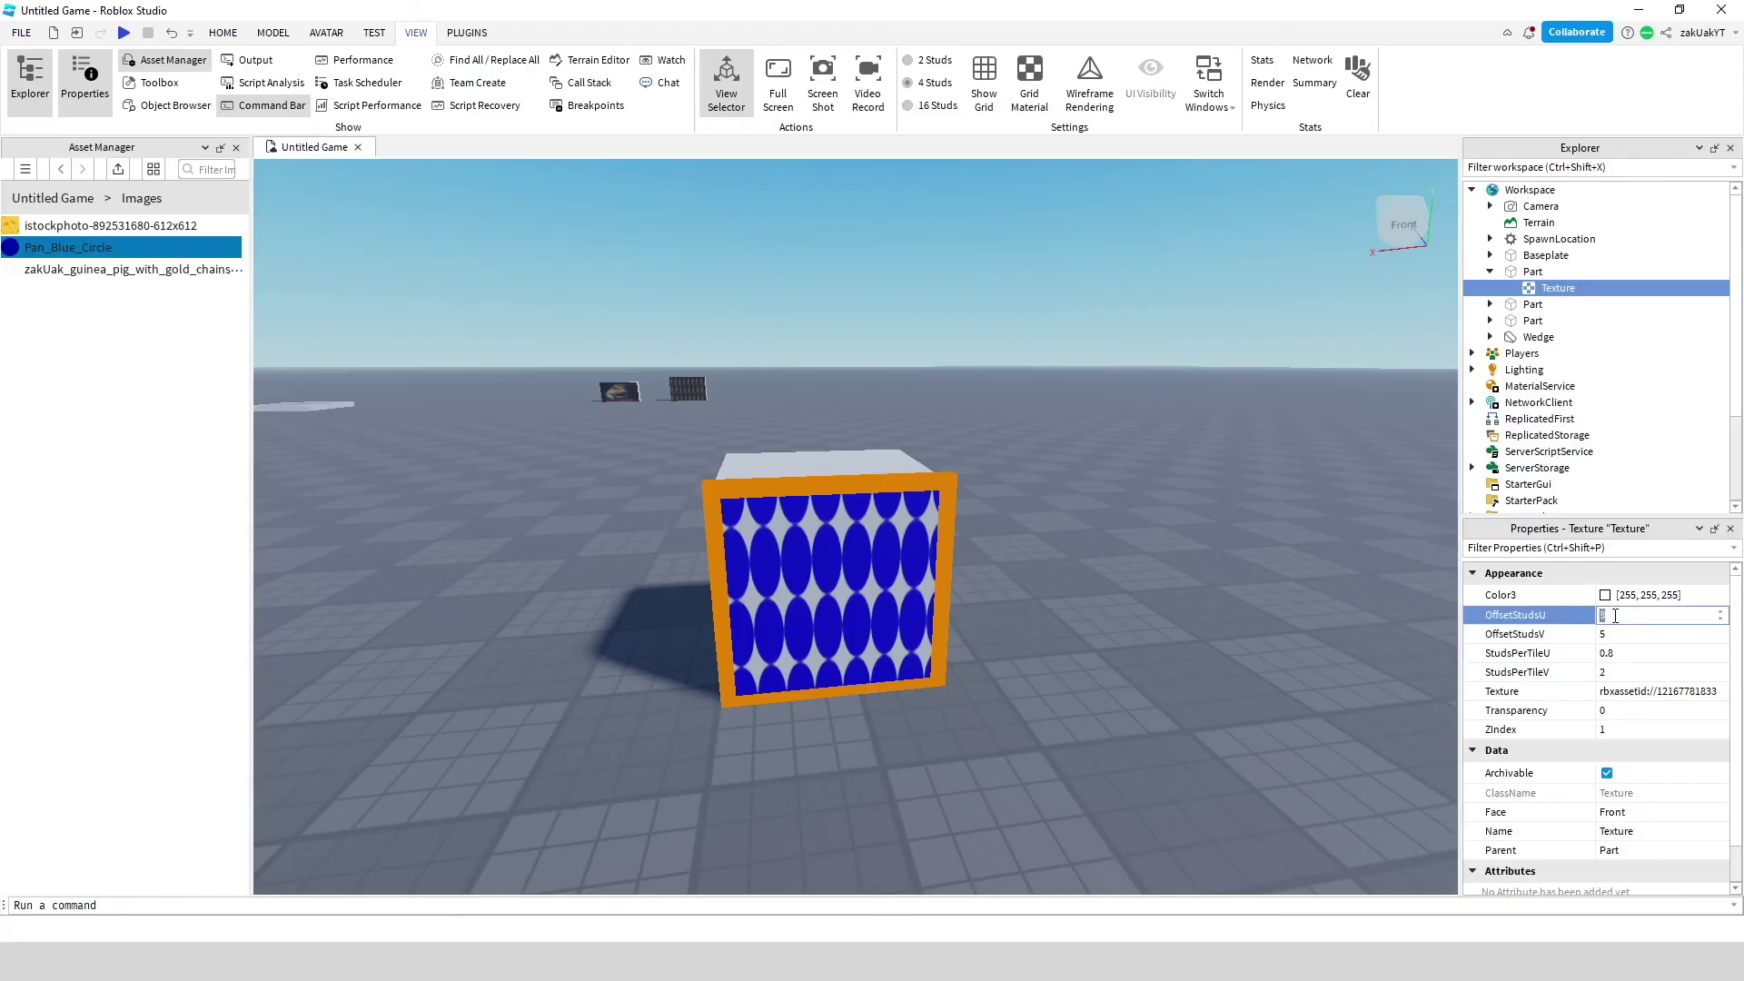
pyautogui.write('2')
pyautogui.press('Return')
# - Try OffsetStudsV values of 8 and 1 on the cube's texture
pyautogui.click(1616, 635)
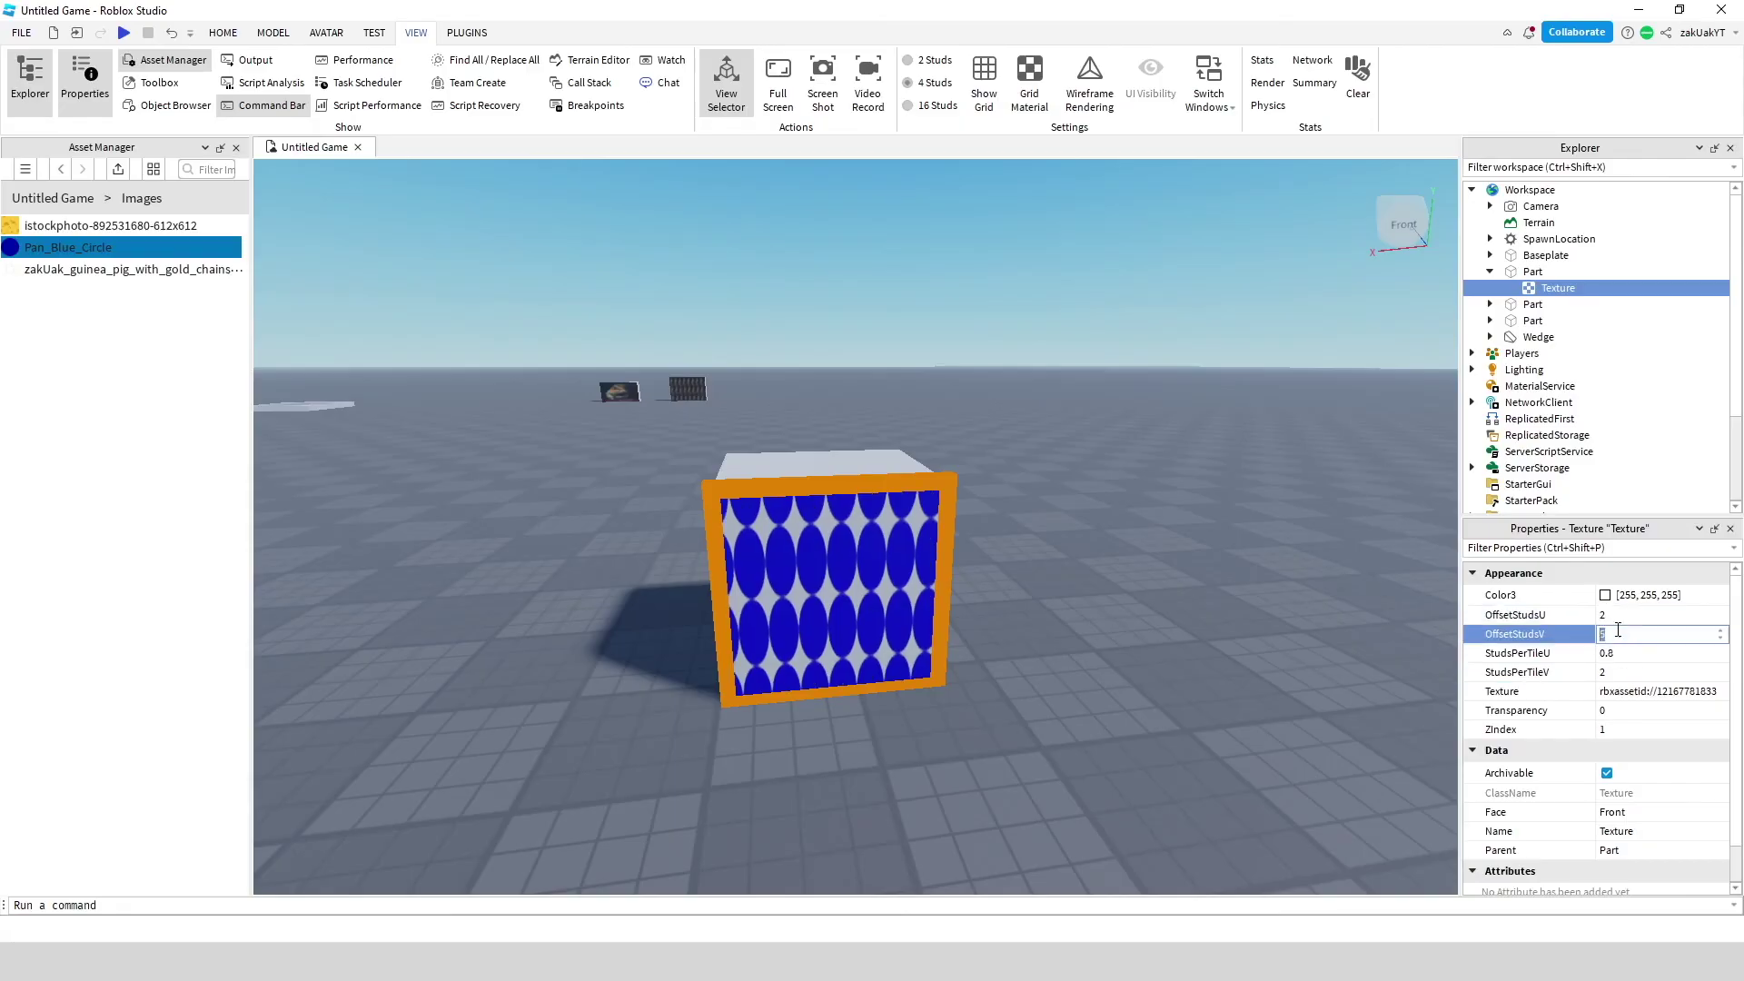
pyautogui.write('8')
pyautogui.press('Return')
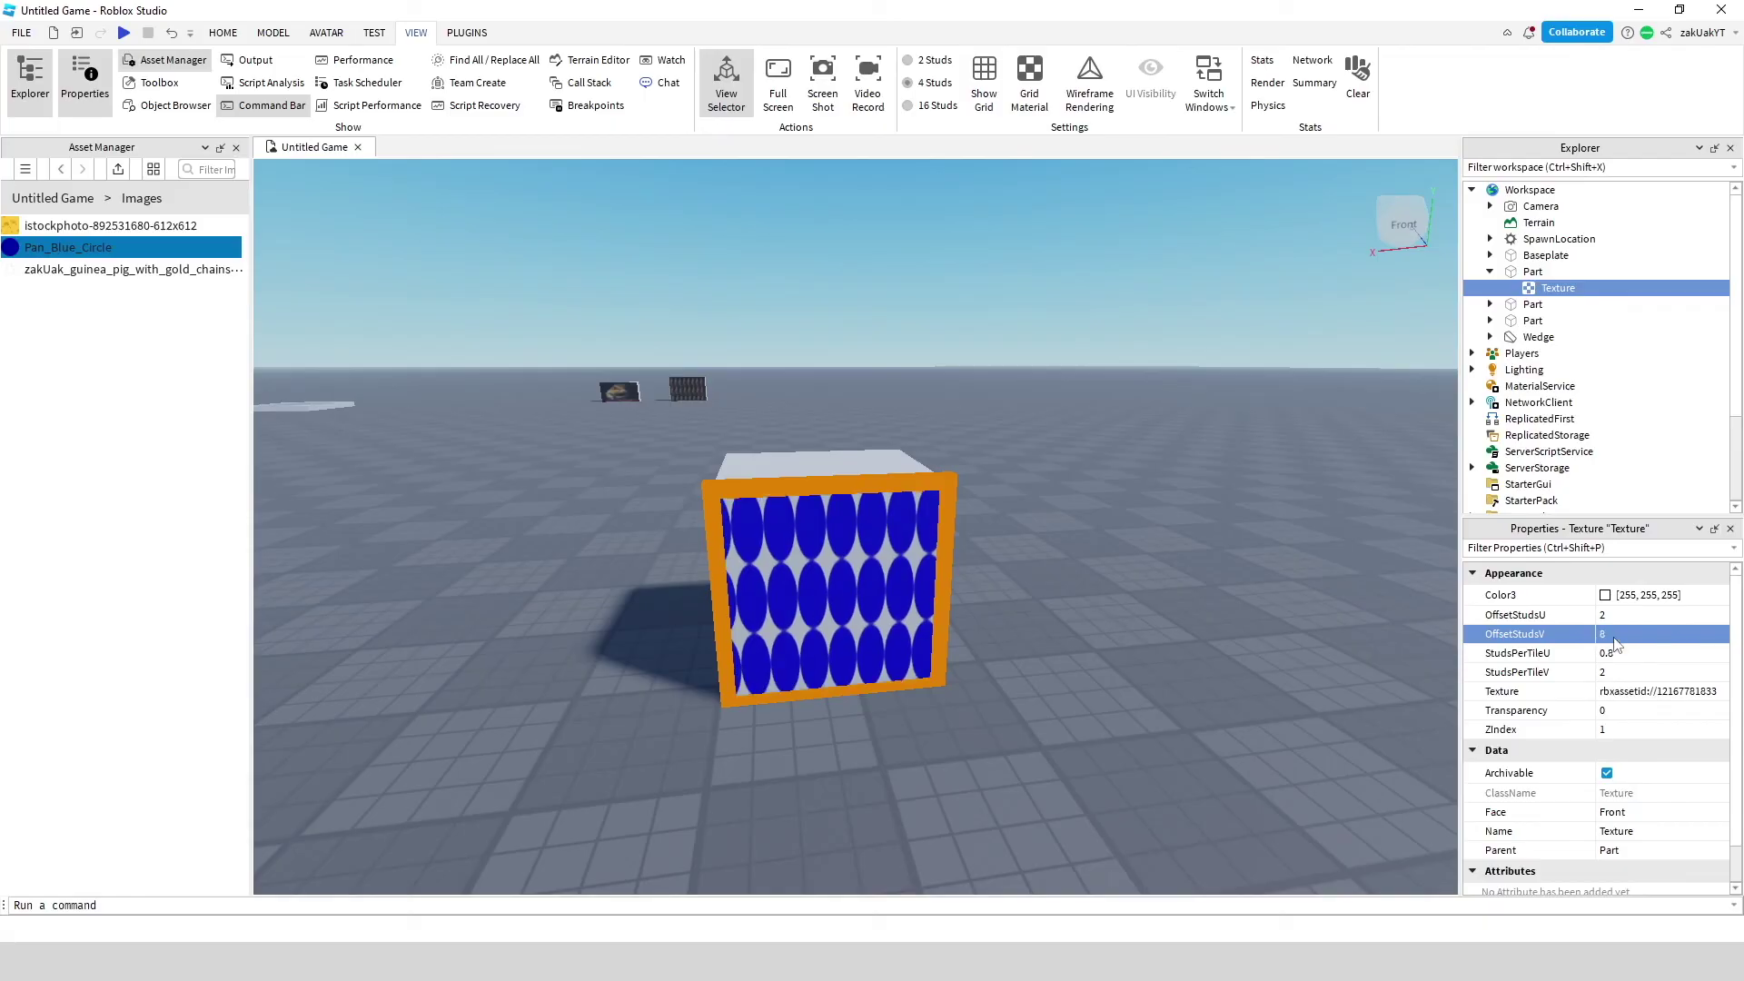
pyautogui.click(1614, 638)
pyautogui.write('1')
pyautogui.press('Return')
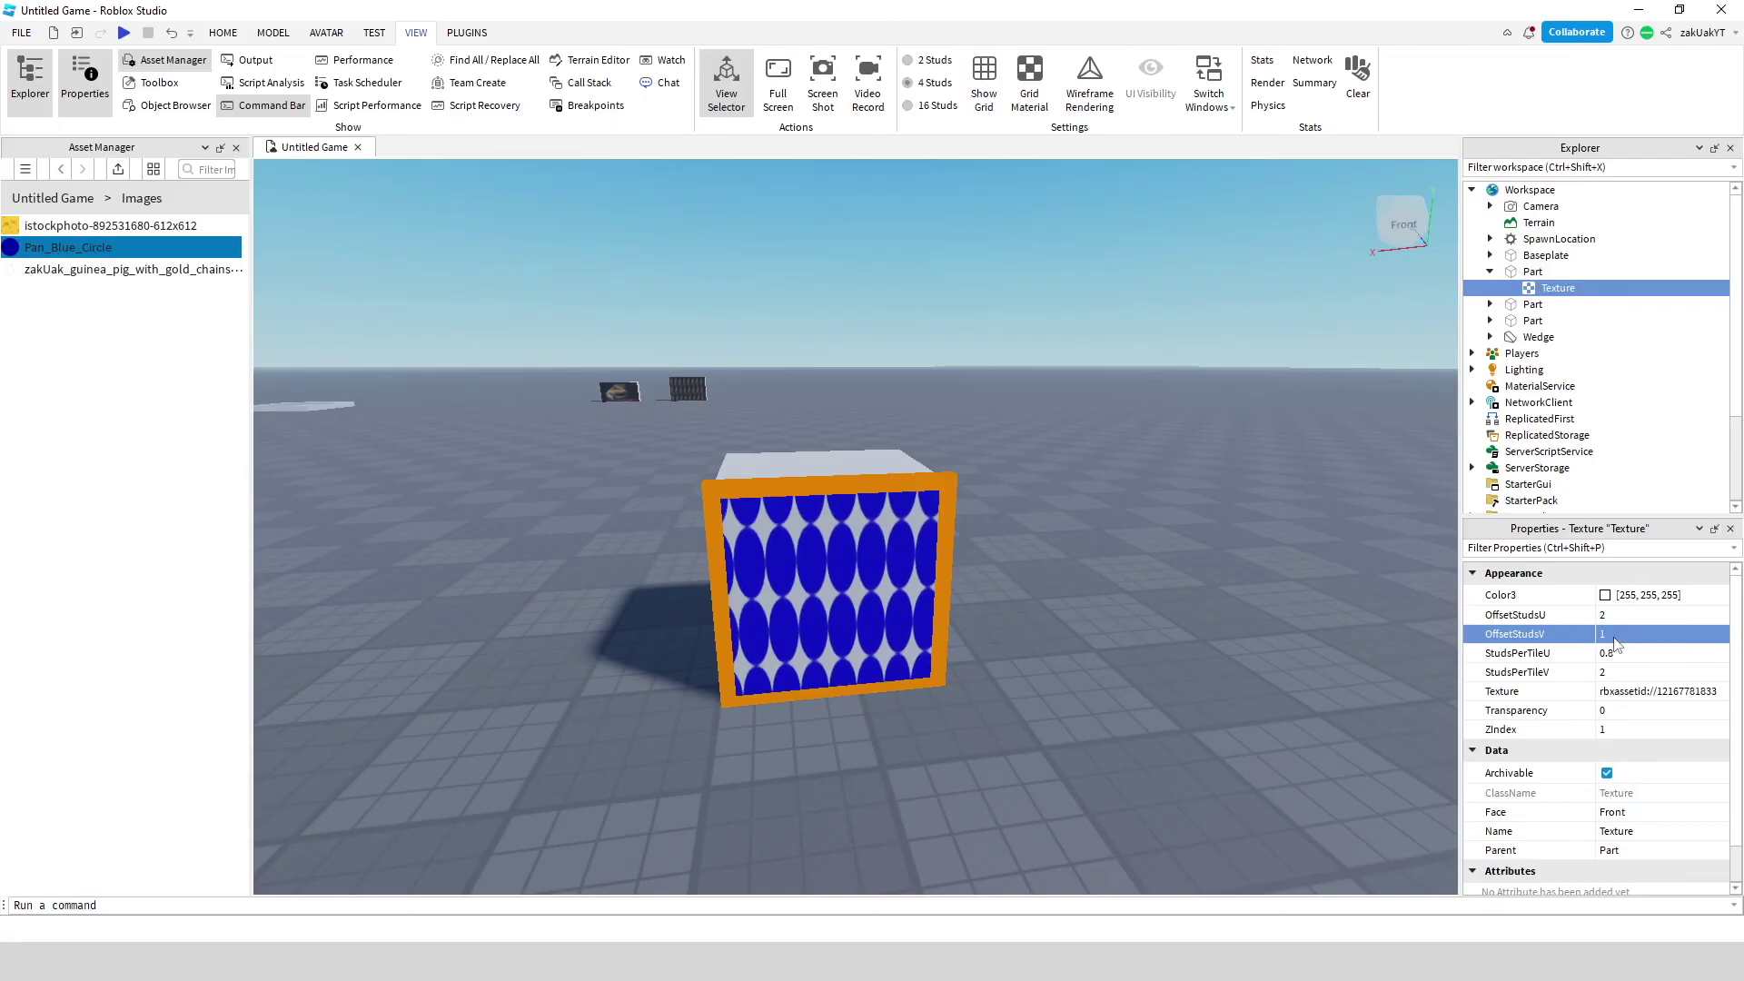
# - Set the OffsetStudsV of the cube's texture to 1.11
pyautogui.click(1614, 638)
pyautogui.write('1.11')
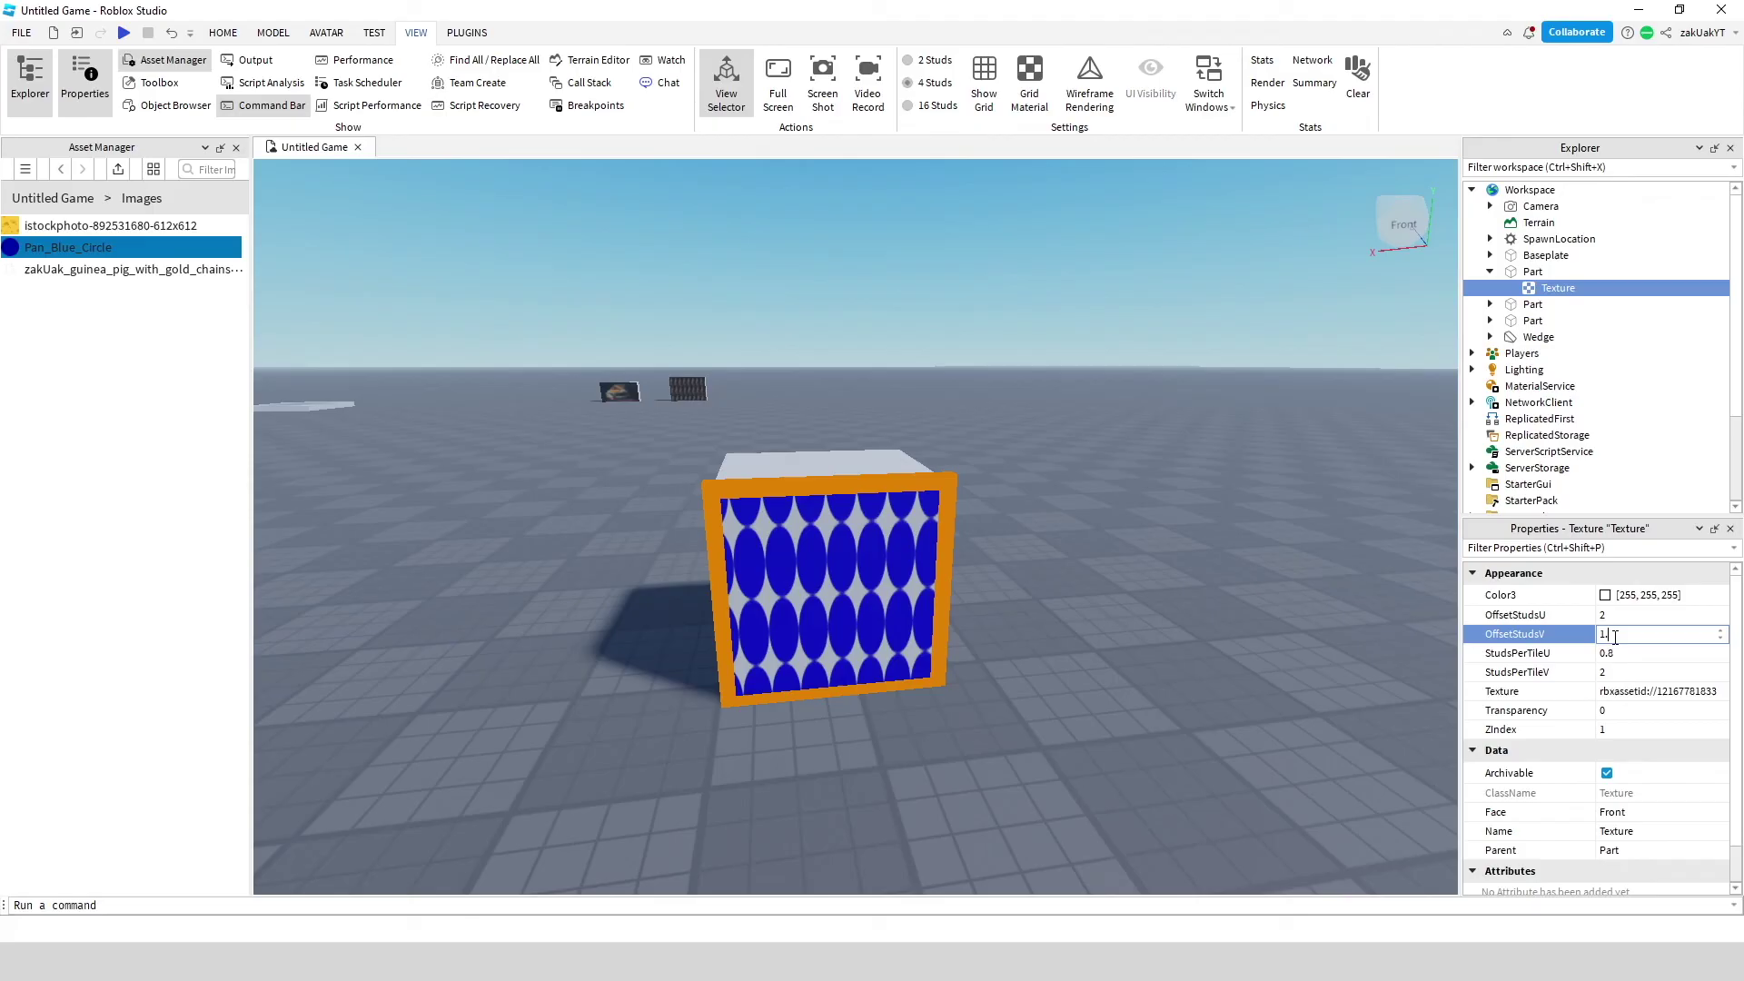
pyautogui.press('Return')
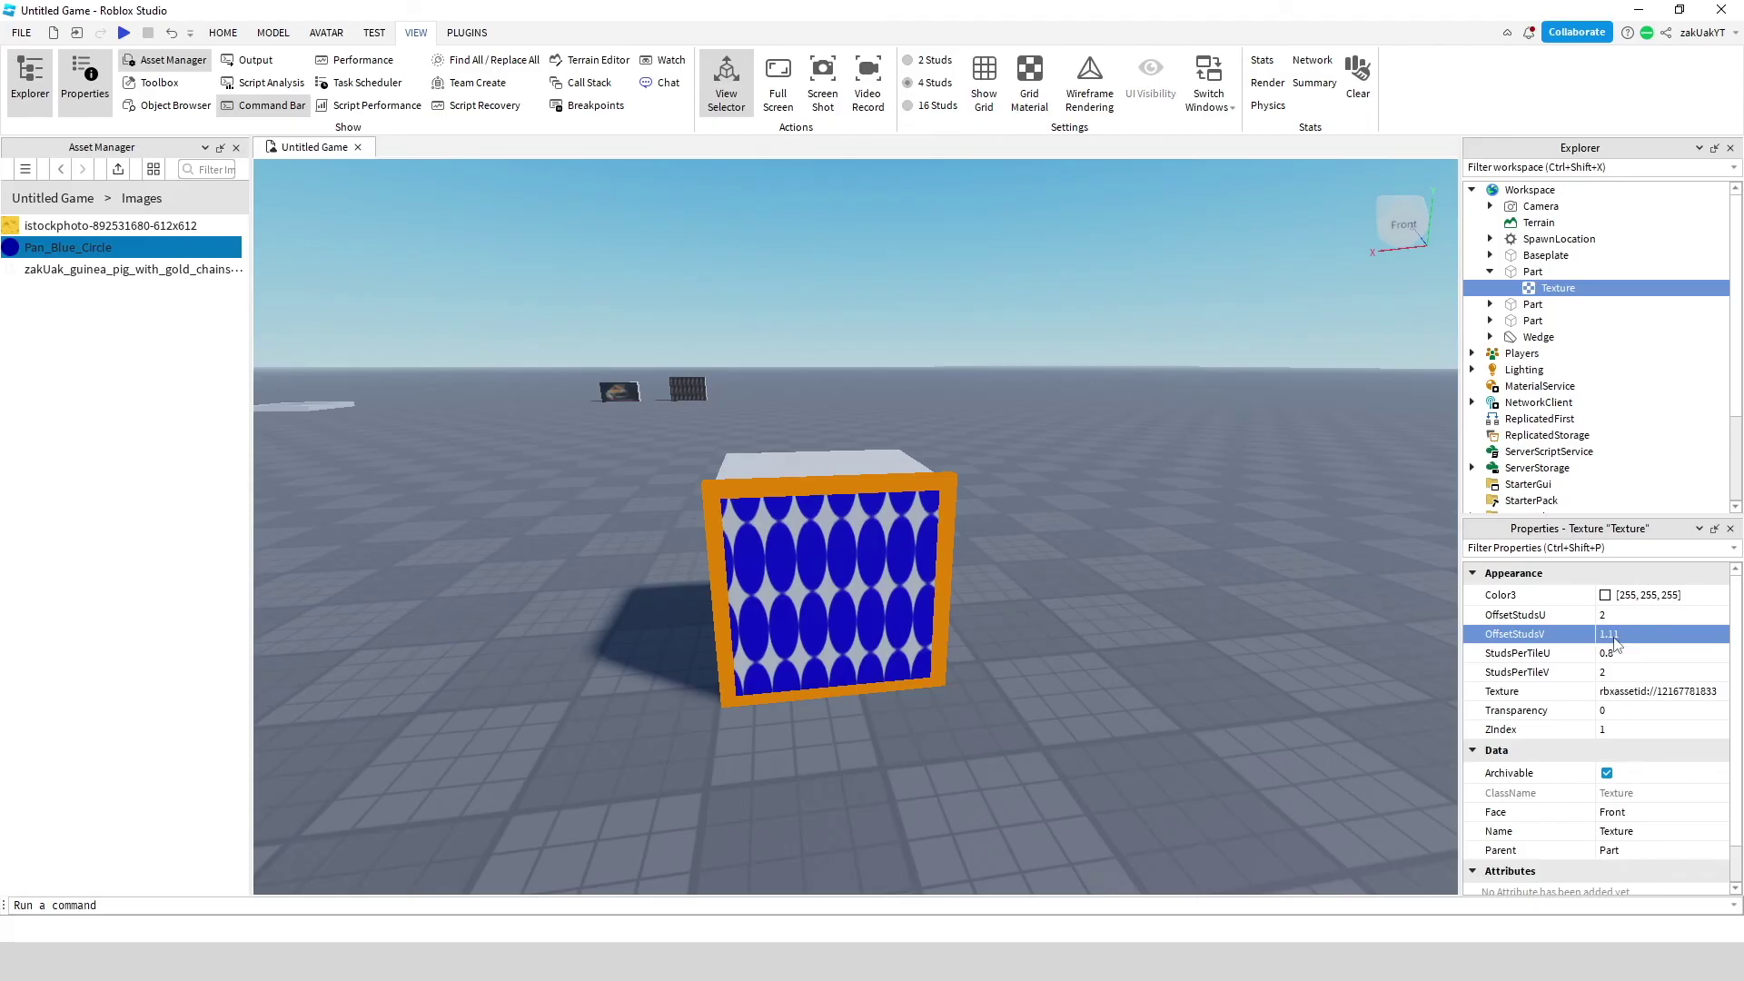